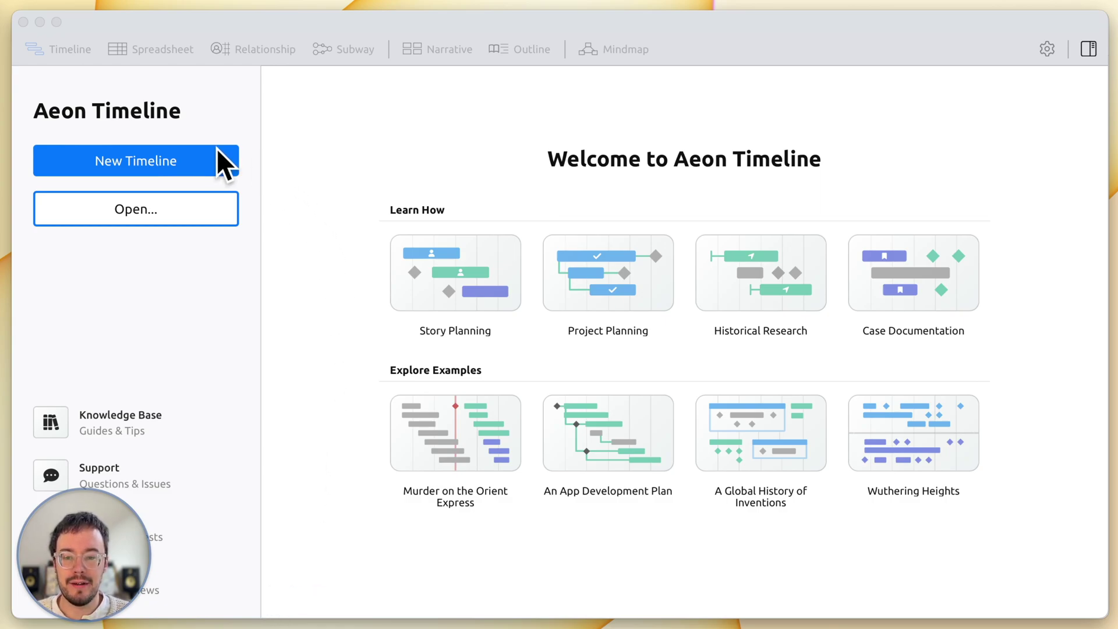
# Step: Create a new timeline from the General template with absolute calendar dates
pyautogui.click(208, 161)
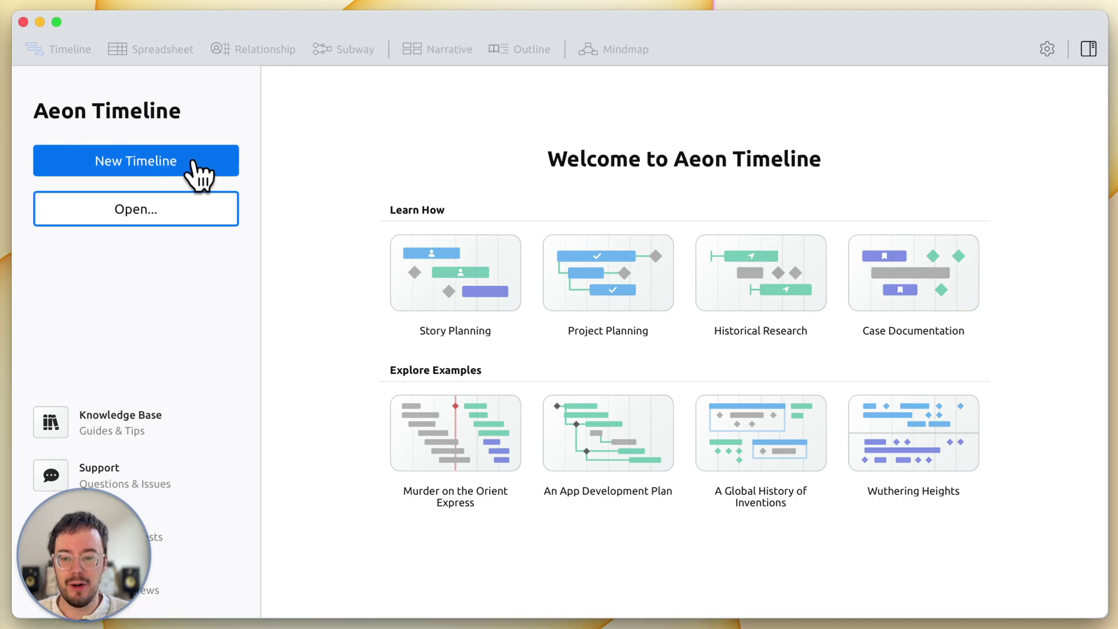
pyautogui.click(197, 164)
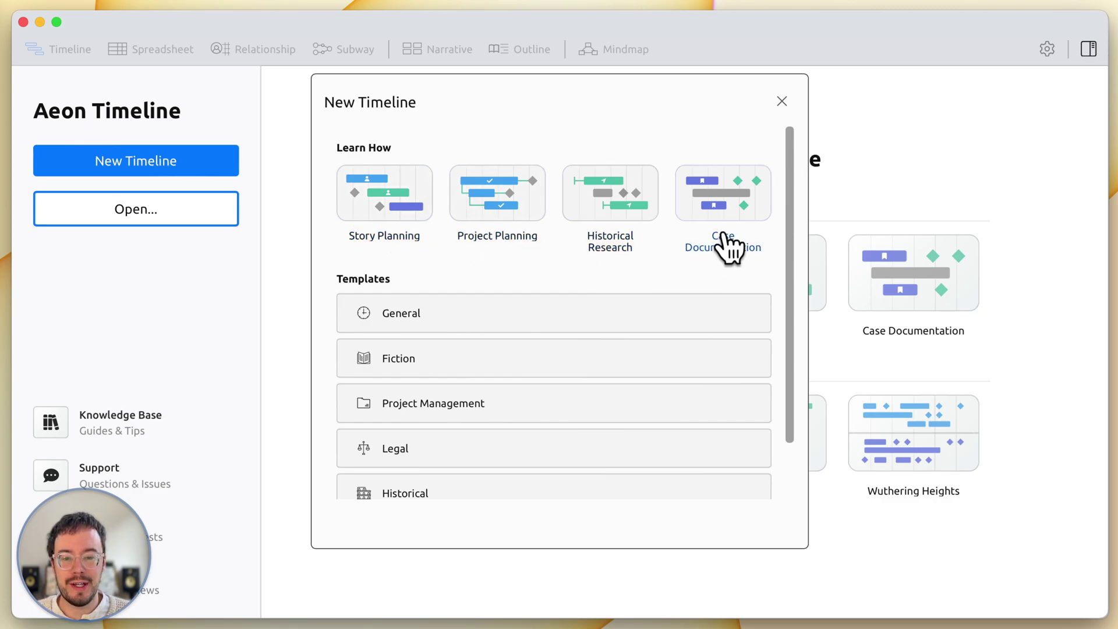
pyautogui.click(451, 322)
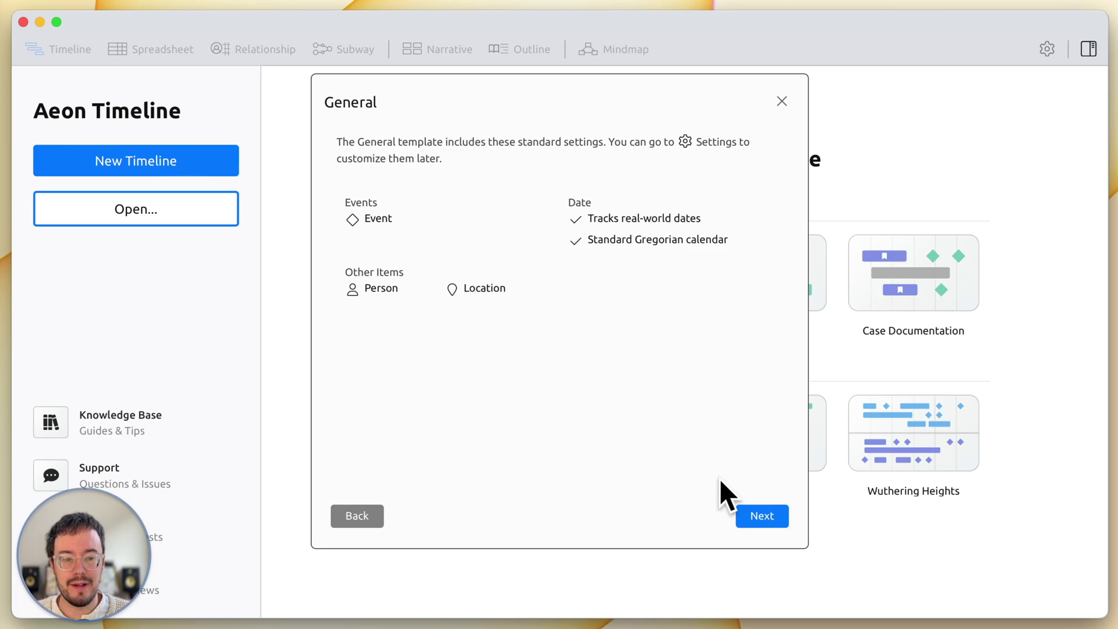
pyautogui.click(750, 514)
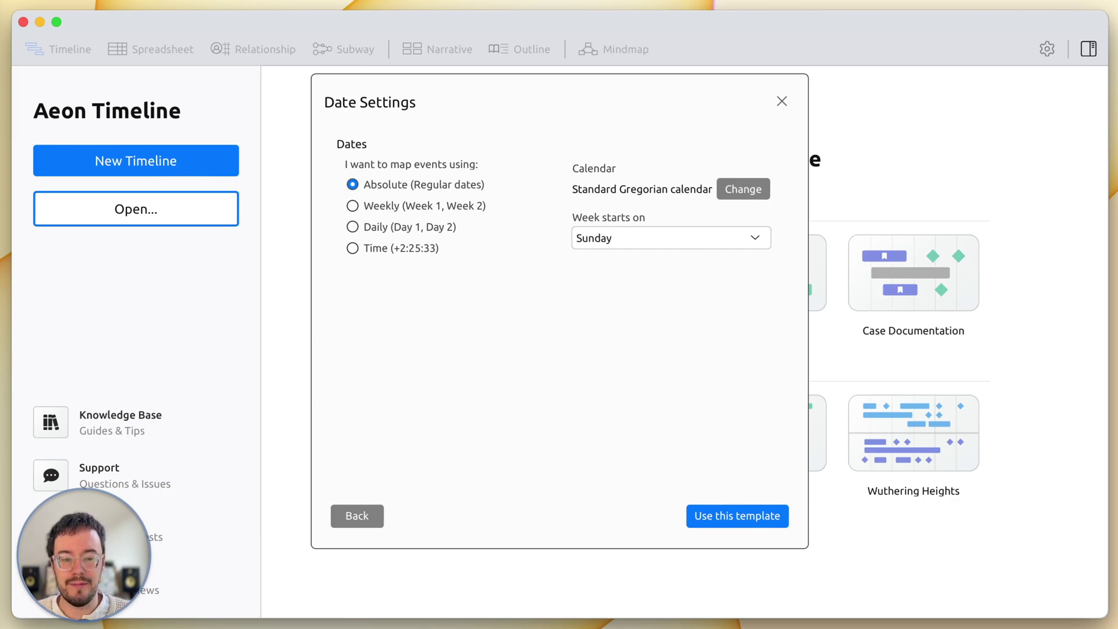
pyautogui.click(704, 518)
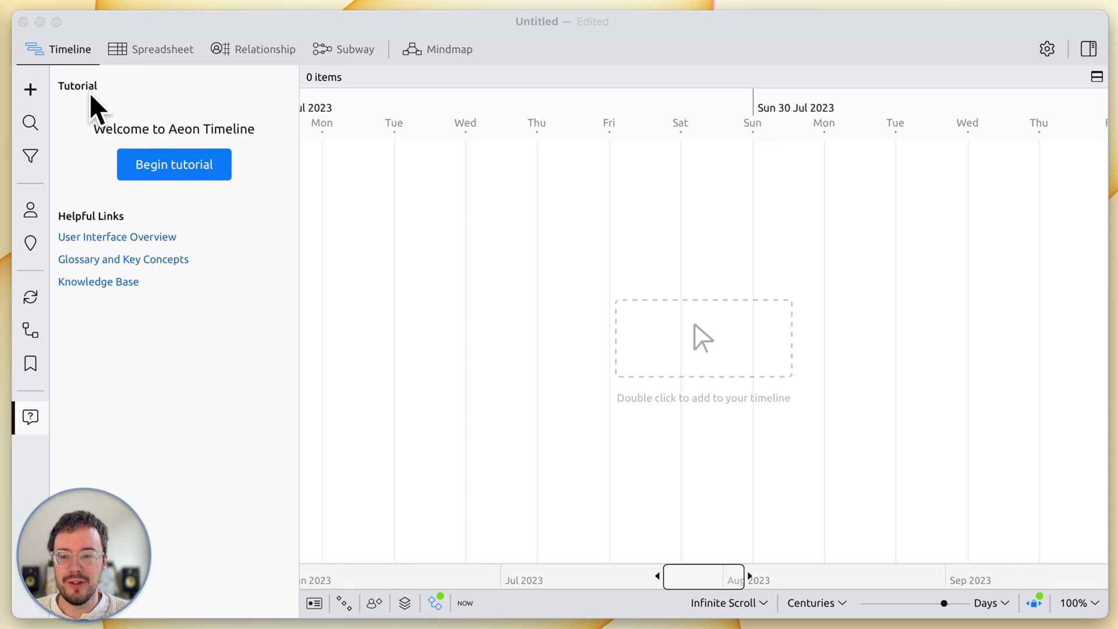
# Step: Hide the tutorial panel and add a Sydney Trip event on Thursday 27 July
pyautogui.click(30, 417)
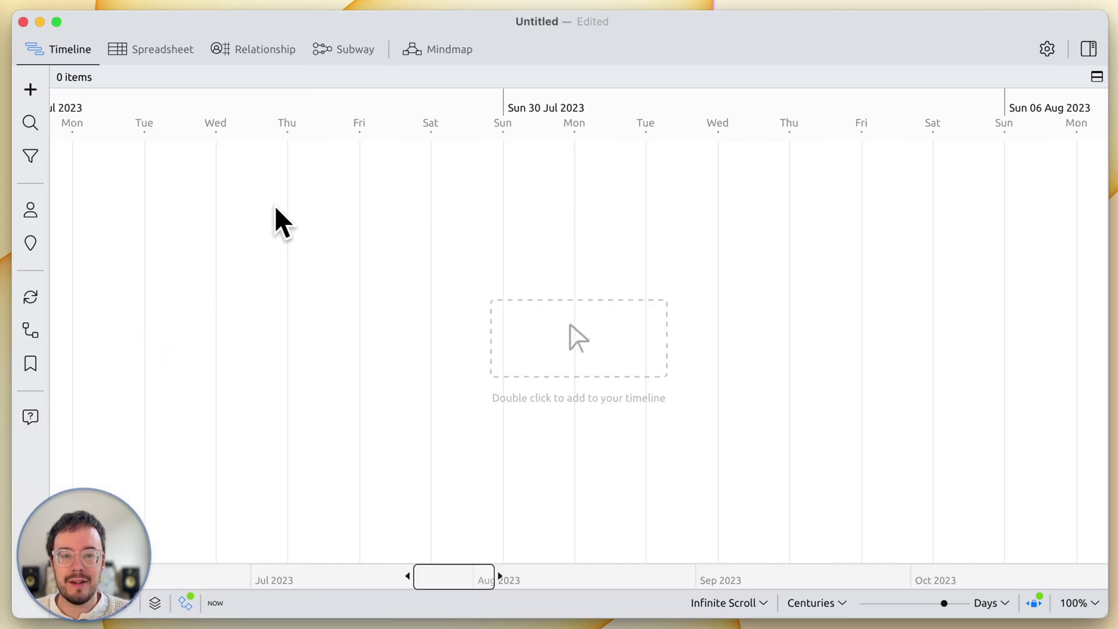
pyautogui.doubleClick(323, 185)
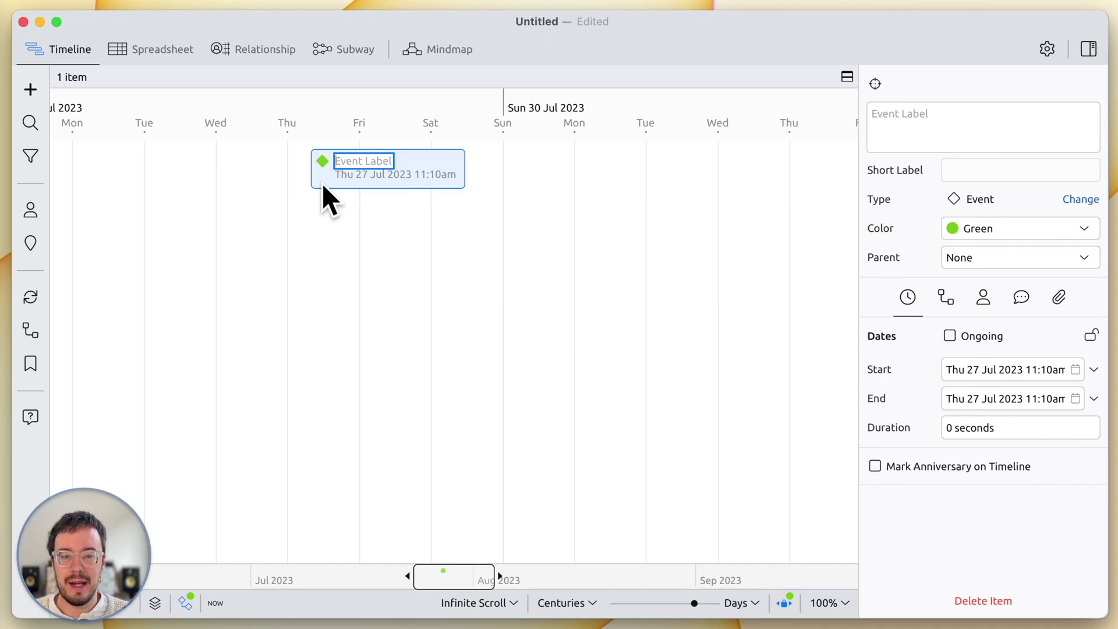
pyautogui.write('Sydney')
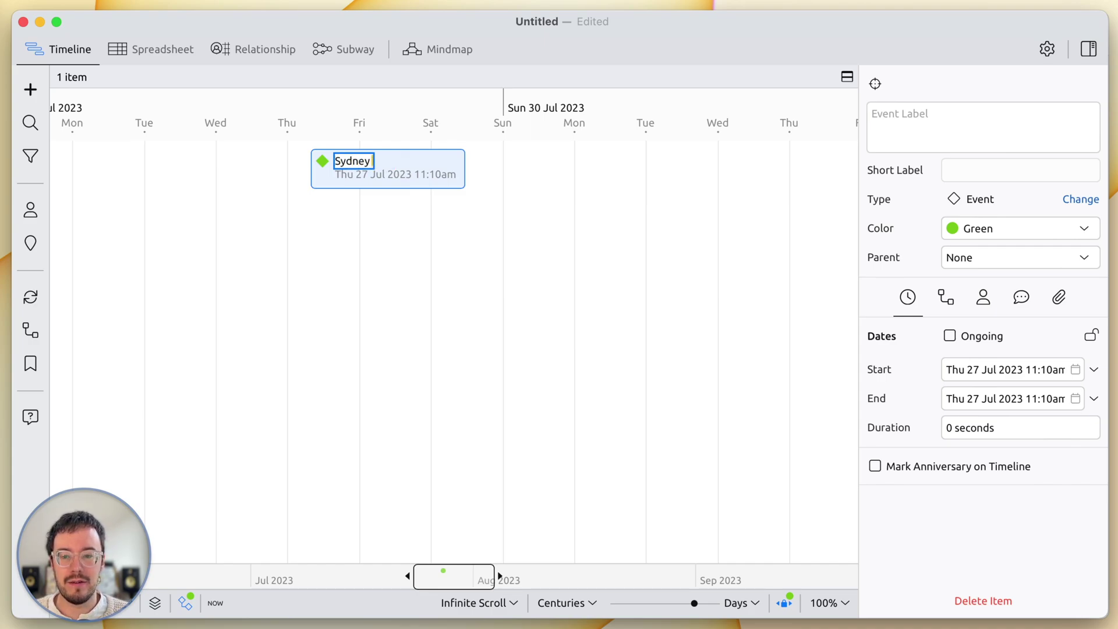
pyautogui.write(' Trip')
pyautogui.press('Return')
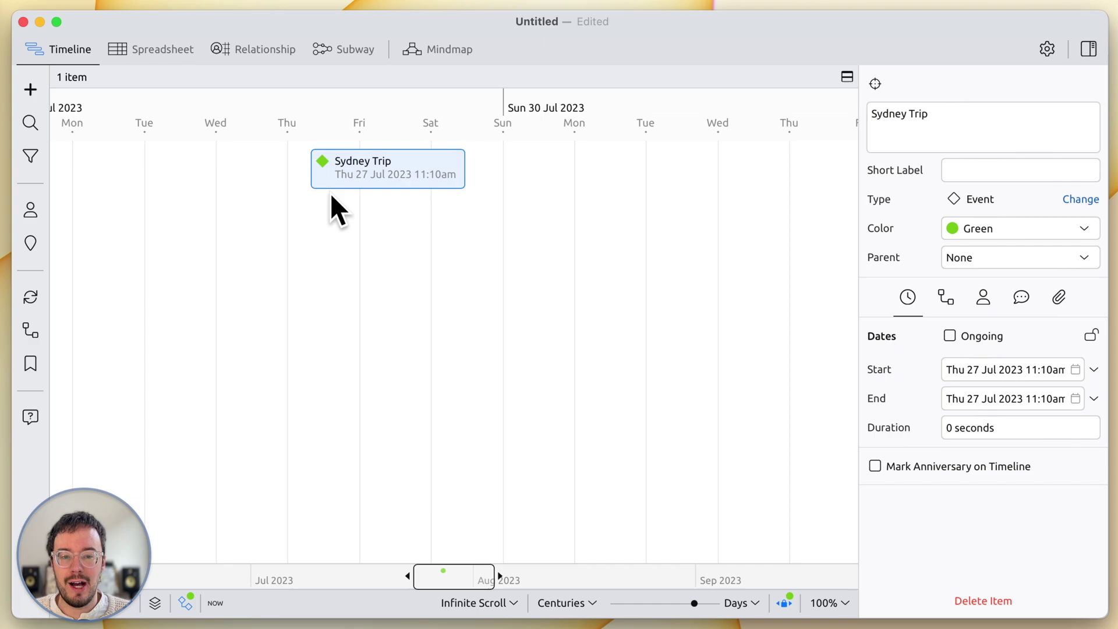
# Step: Move Sydney Trip to Wednesday 26 July and set its start time to 11:00am
pyautogui.moveTo(344, 161); pyautogui.dragTo(272, 167)
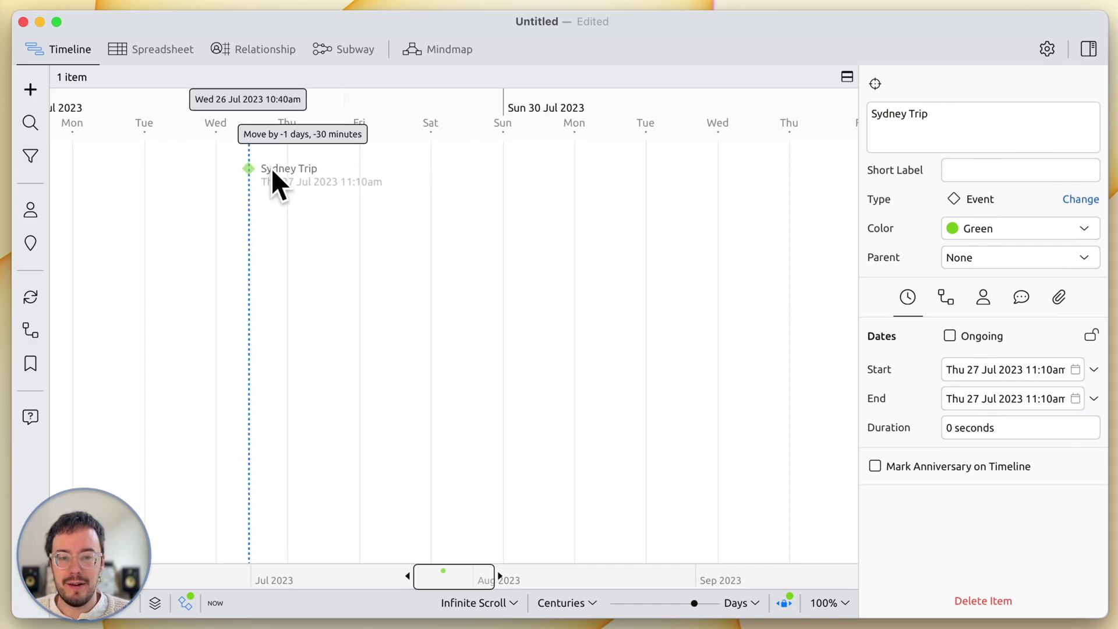
pyautogui.moveTo(272, 167); pyautogui.dragTo(272, 167)
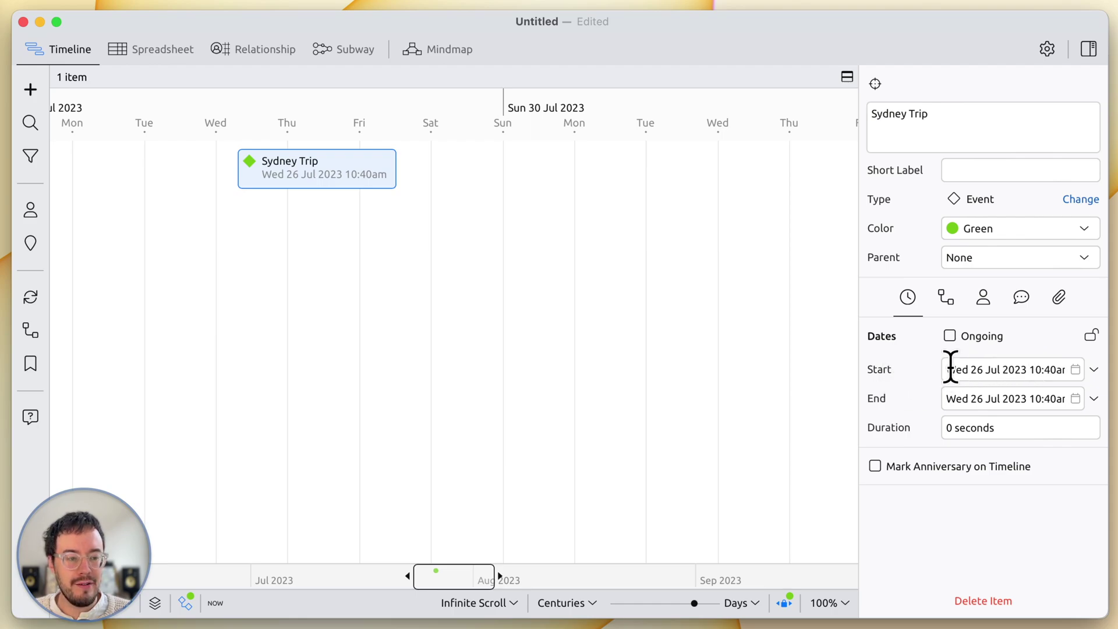
pyautogui.click(1028, 370)
pyautogui.press('Right')
pyautogui.press('Right')
pyautogui.press('Right')
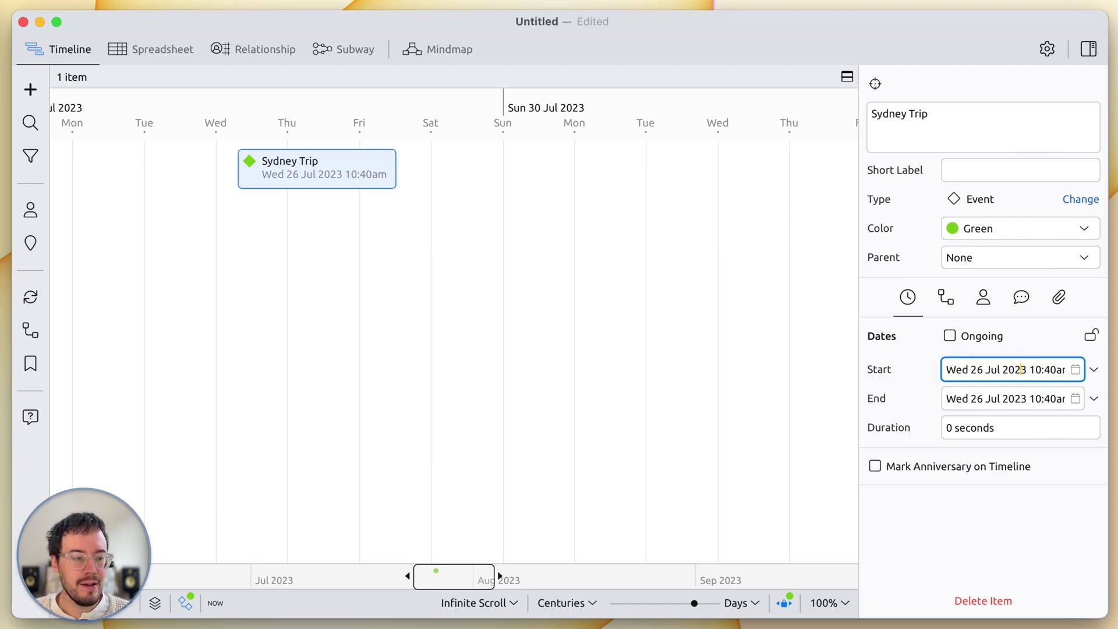
pyautogui.write('00')
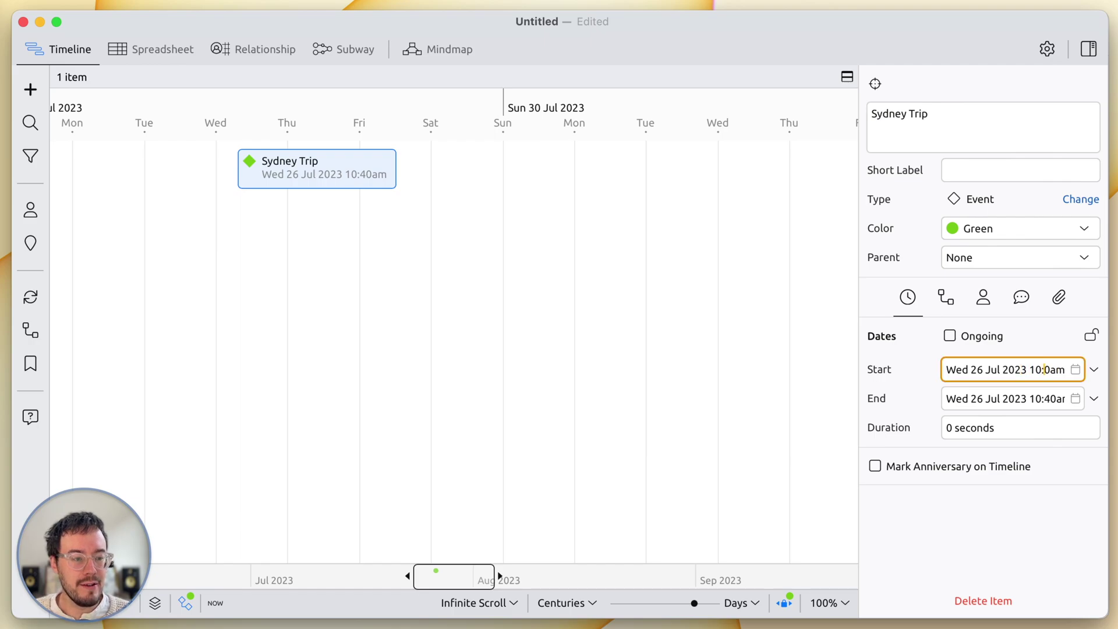
pyautogui.write('11')
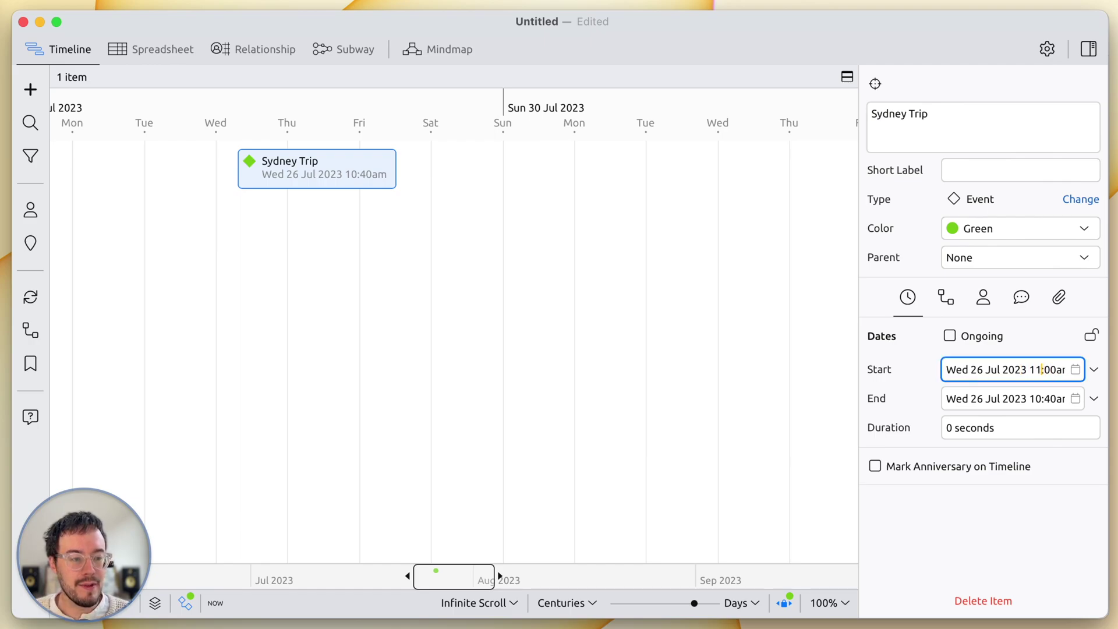
pyautogui.press('Return')
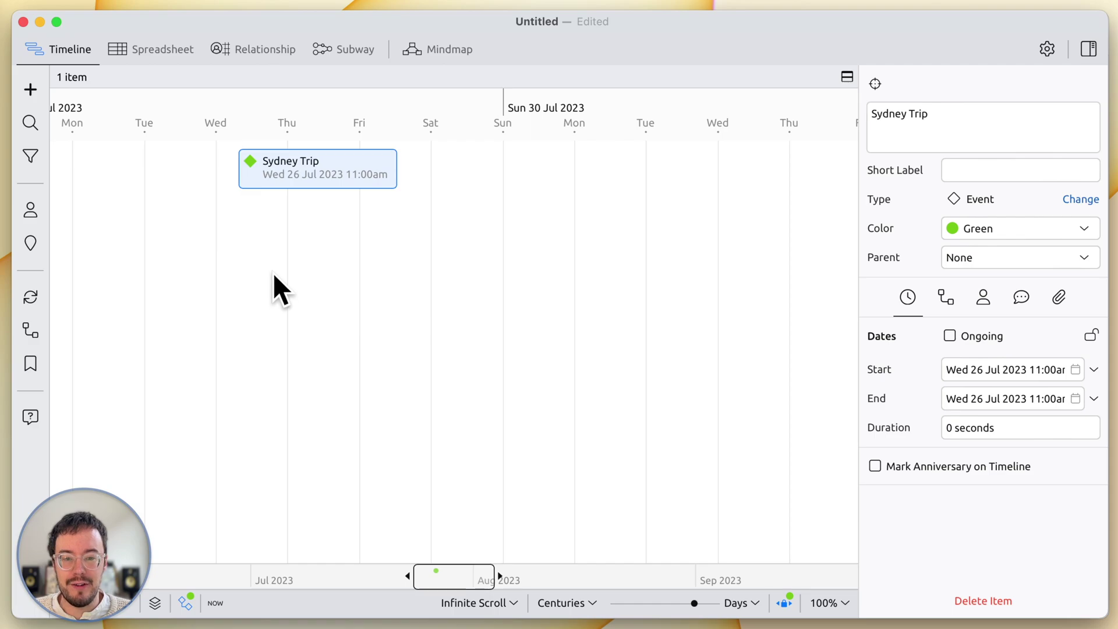
pyautogui.moveTo(241, 163)
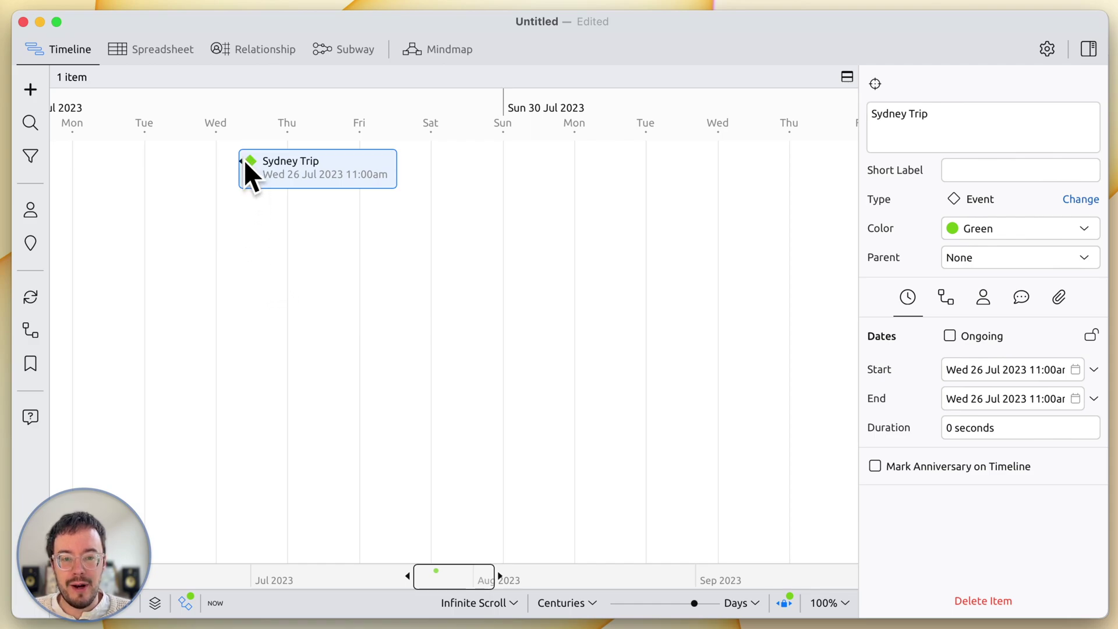
# Step: Stretch Sydney Trip from Tuesday 25 July to Thursday 27 July, ending 12:00pm
pyautogui.moveTo(244, 160); pyautogui.dragTo(174, 165)
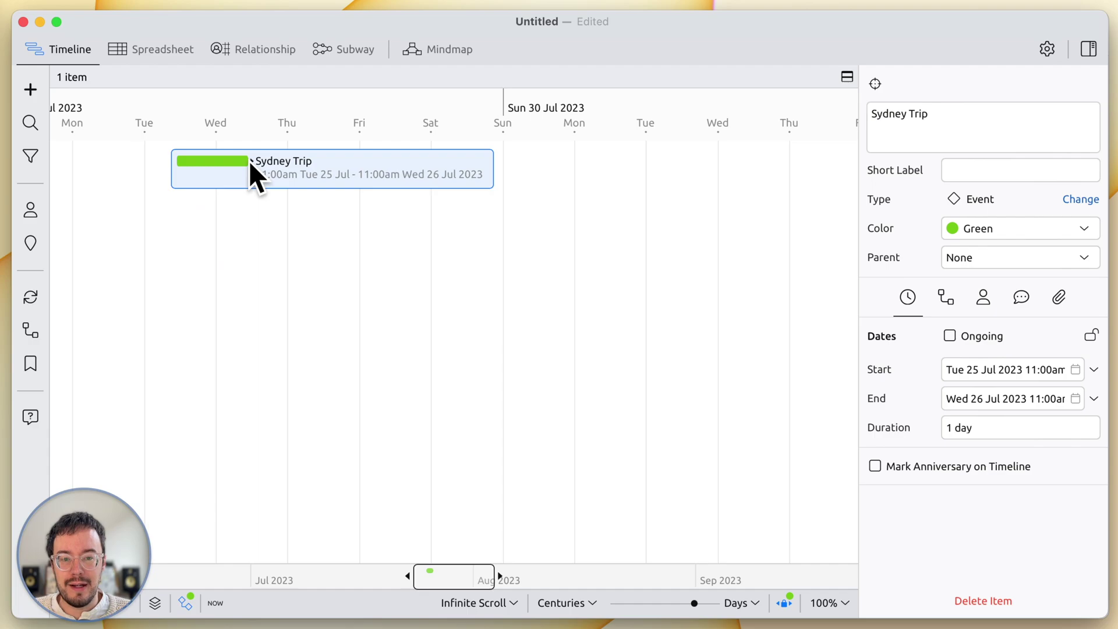
pyautogui.moveTo(250, 161); pyautogui.dragTo(325, 160)
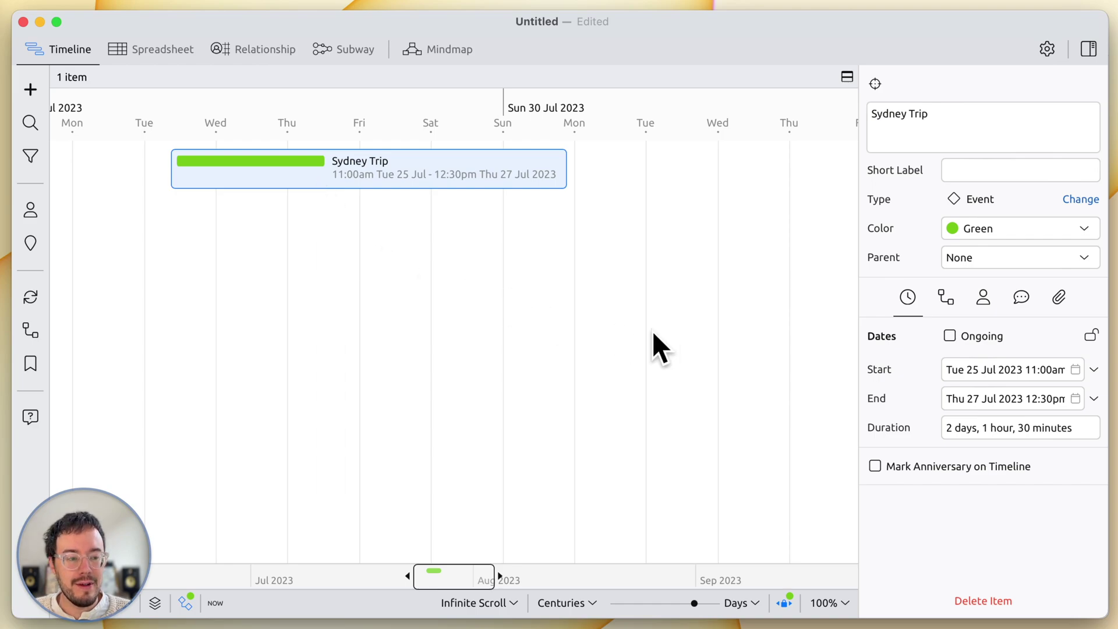
pyautogui.click(1021, 398)
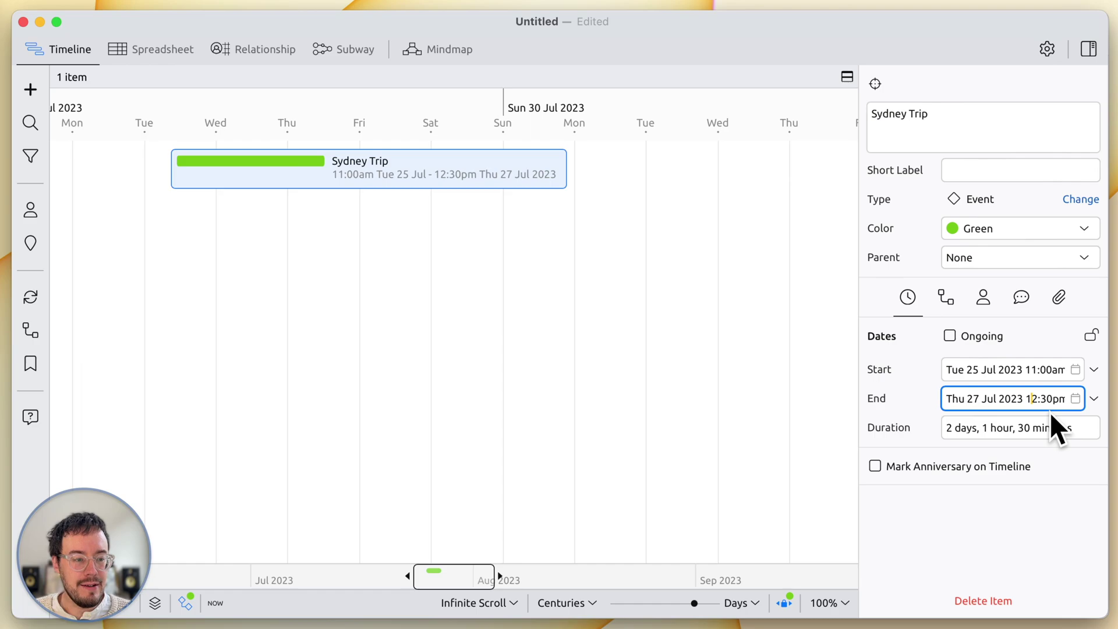
pyautogui.press('Right')
pyautogui.write('00')
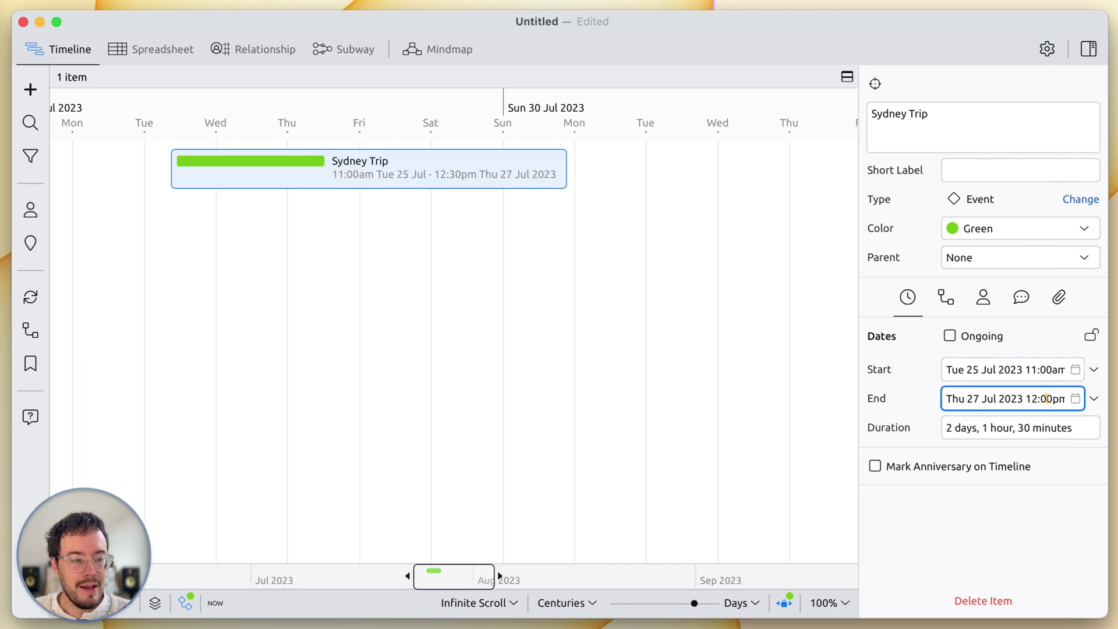
pyautogui.press('Return')
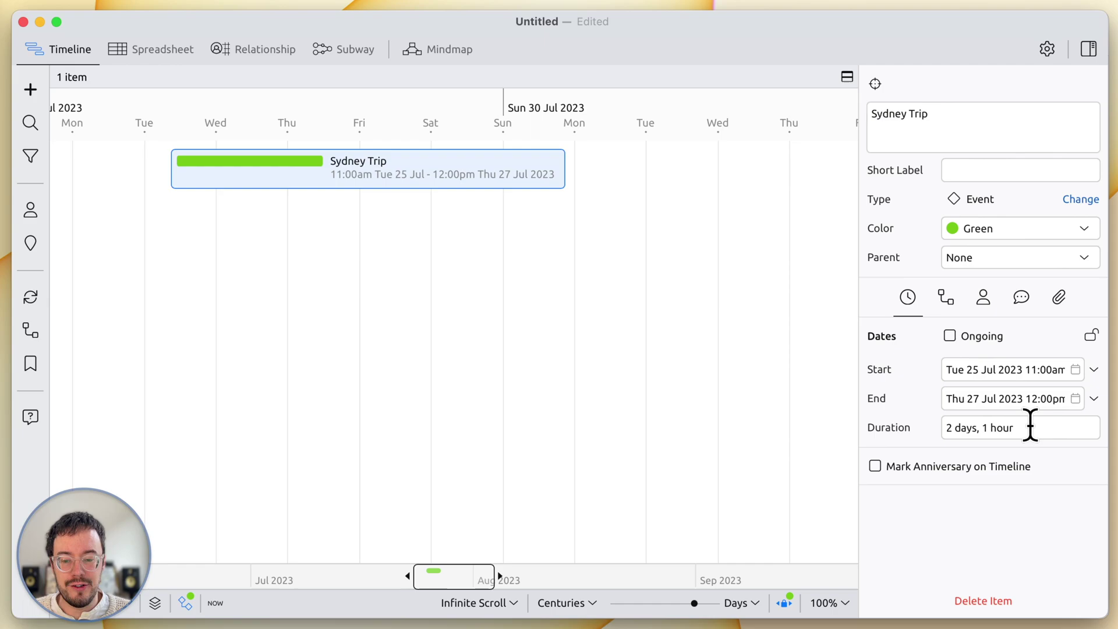
# Step: Trim Sydney Trip's duration to exactly 2 days
pyautogui.click(1027, 426)
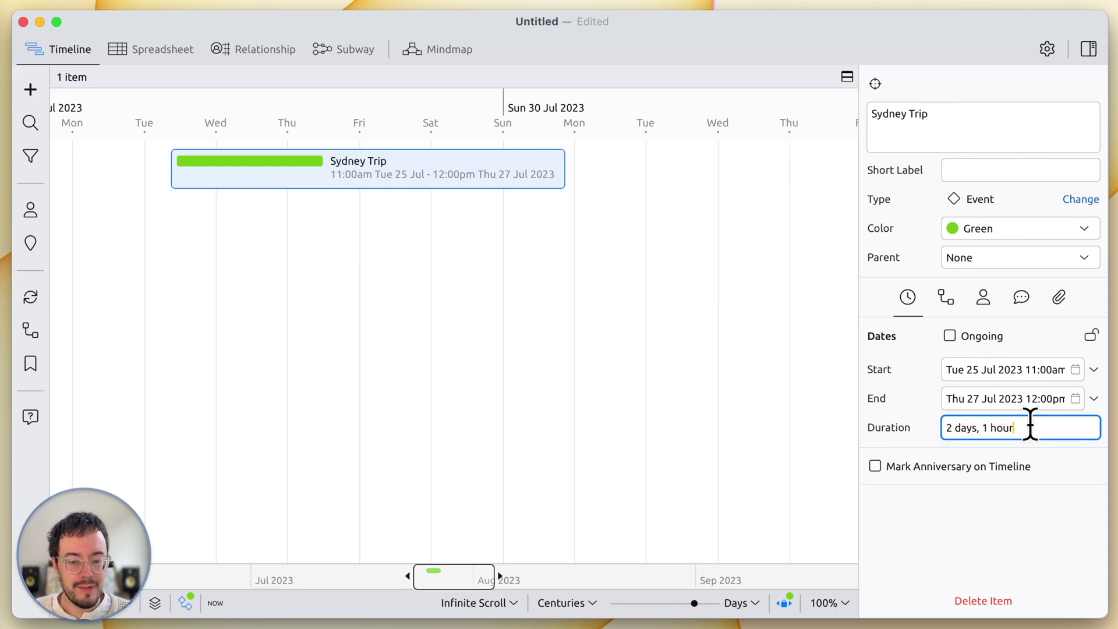
pyautogui.press('BackSpace')
pyautogui.press('BackSpace')
pyautogui.press('BackSpace')
pyautogui.press('BackSpace')
pyautogui.press('BackSpace')
pyautogui.press('BackSpace')
pyautogui.press('BackSpace')
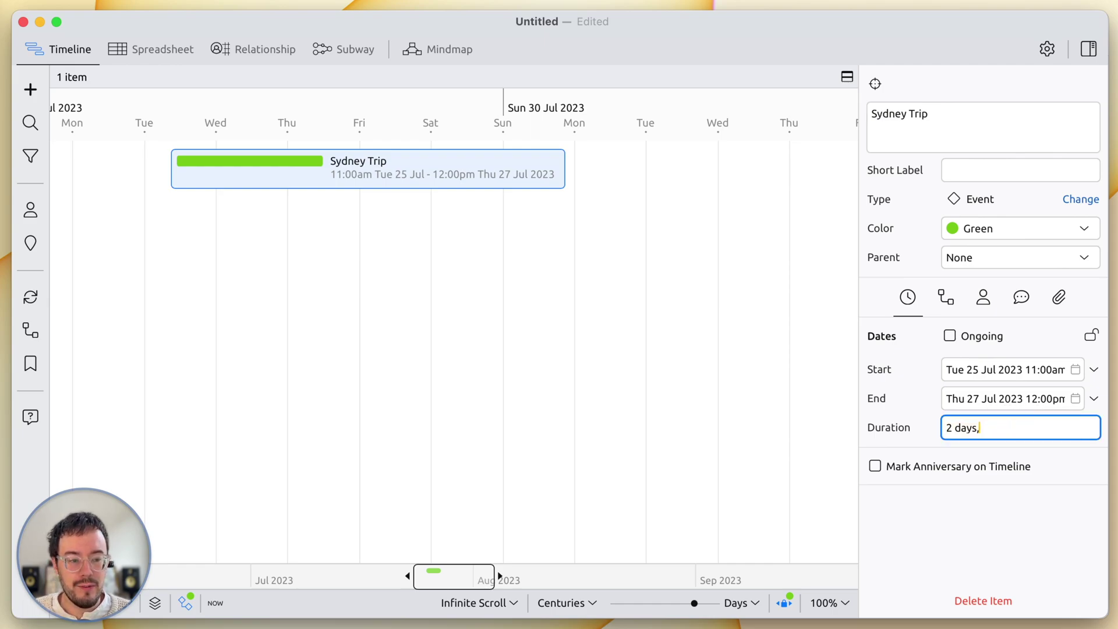
pyautogui.press('BackSpace')
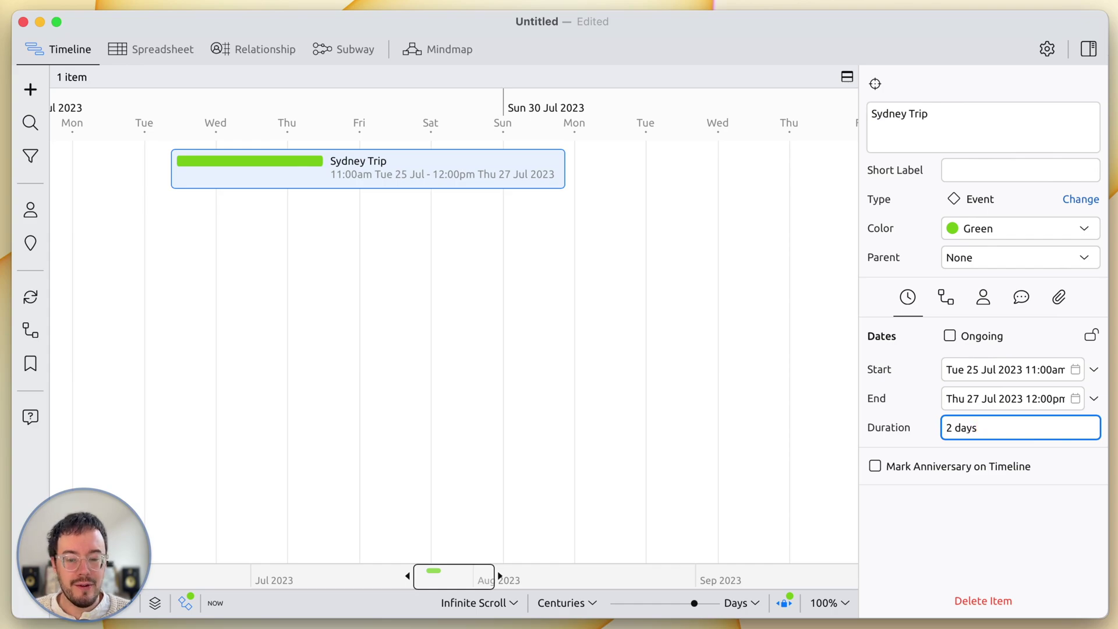
pyautogui.press('Return')
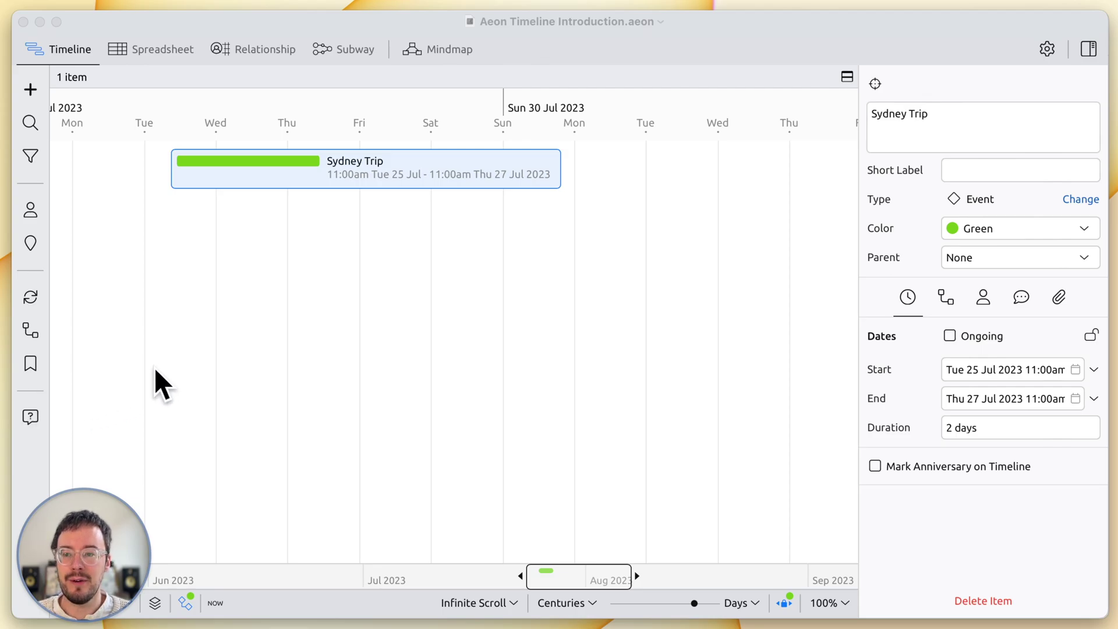
# Step: Add a Catchup with Jake event and move it to Wednesday 26 July evening
pyautogui.click(245, 219)
pyautogui.doubleClick(239, 204)
pyautogui.write('S')
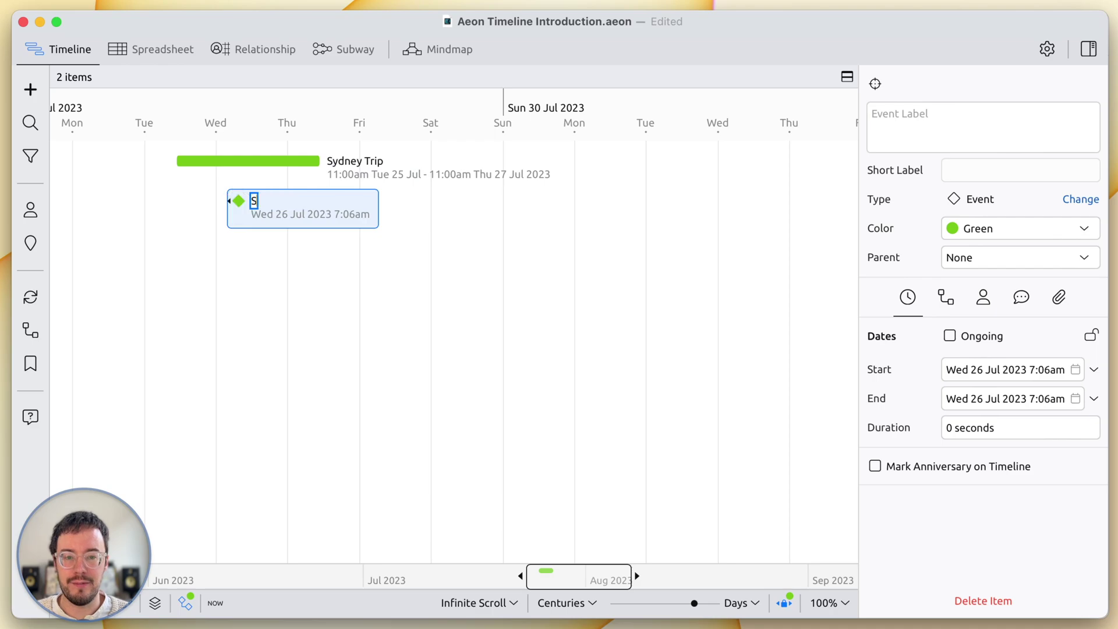
pyautogui.write('ee the Opera')
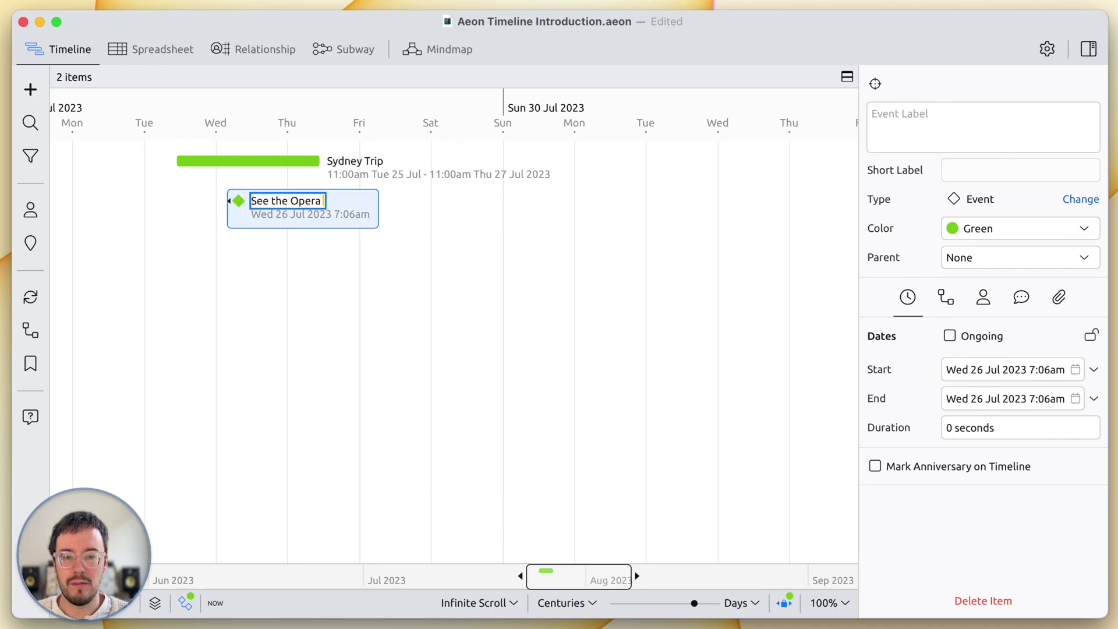
pyautogui.write(' House')
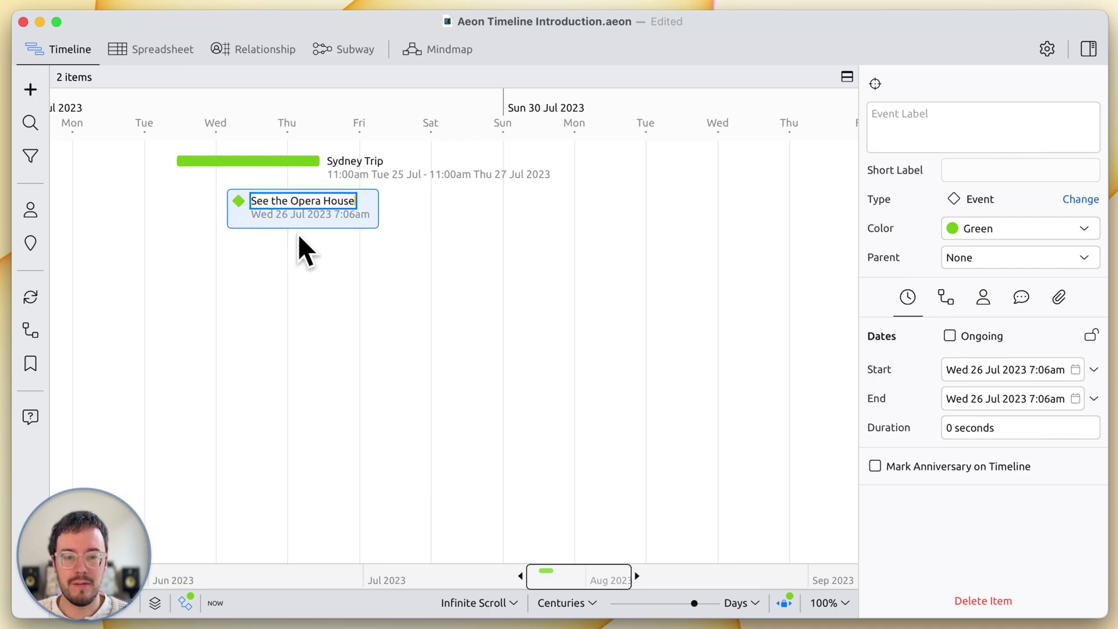
pyautogui.doubleClick(306, 240)
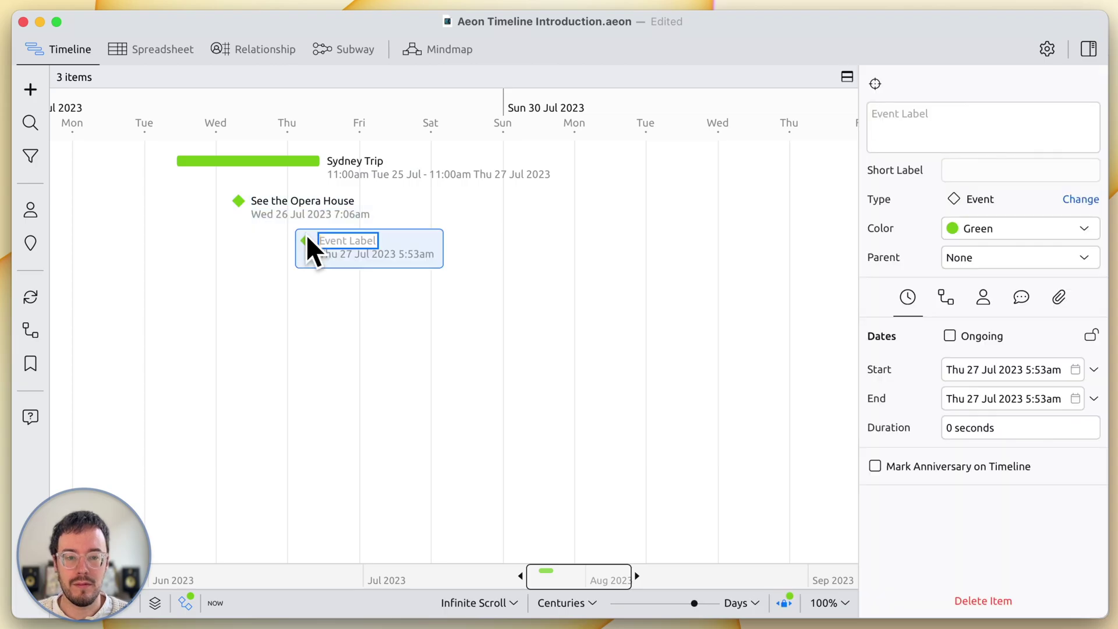
pyautogui.write('Catchup wi')
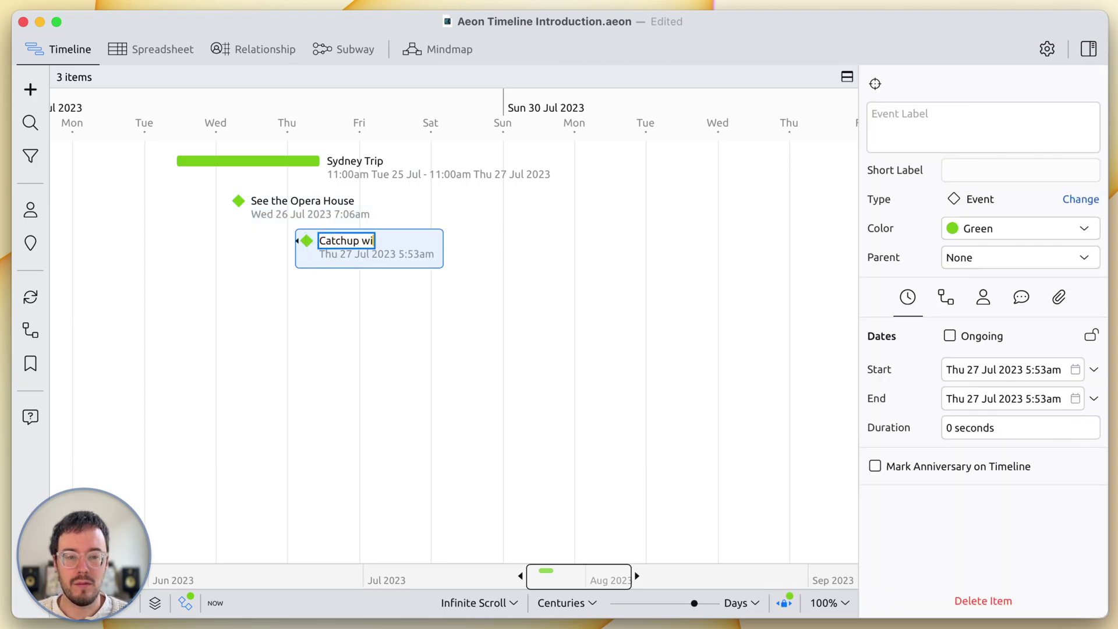
pyautogui.write('th Jake')
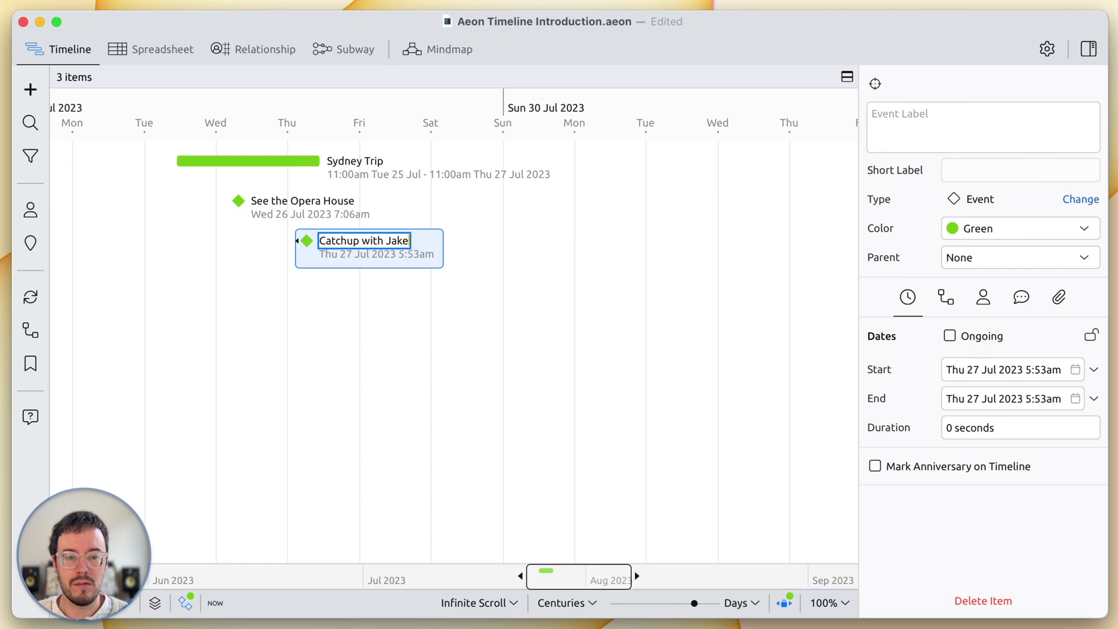
pyautogui.press('Return')
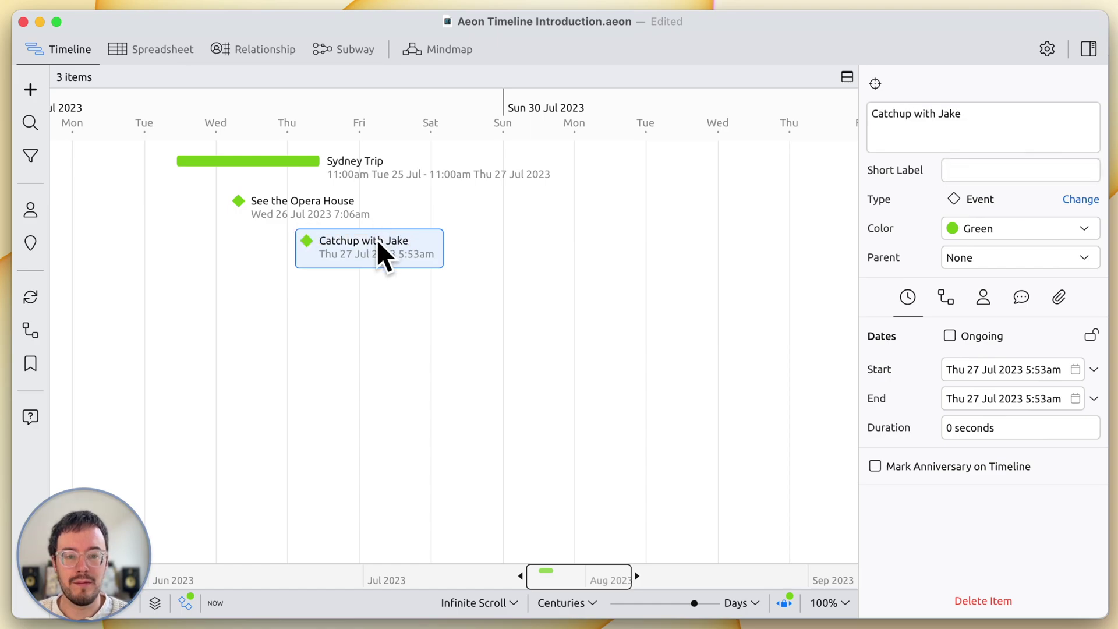
pyautogui.moveTo(376, 241); pyautogui.dragTo(343, 241)
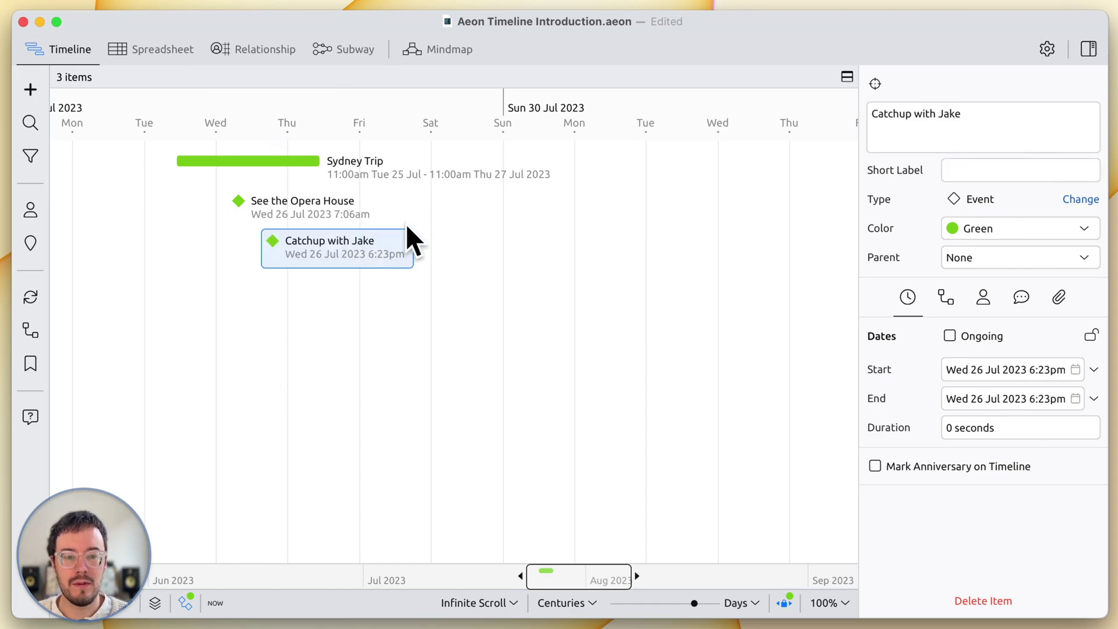
# Step: Add a Plan next trip event on Saturday 29 July and deselect it
pyautogui.doubleClick(472, 213)
pyautogui.write('Plan next ')
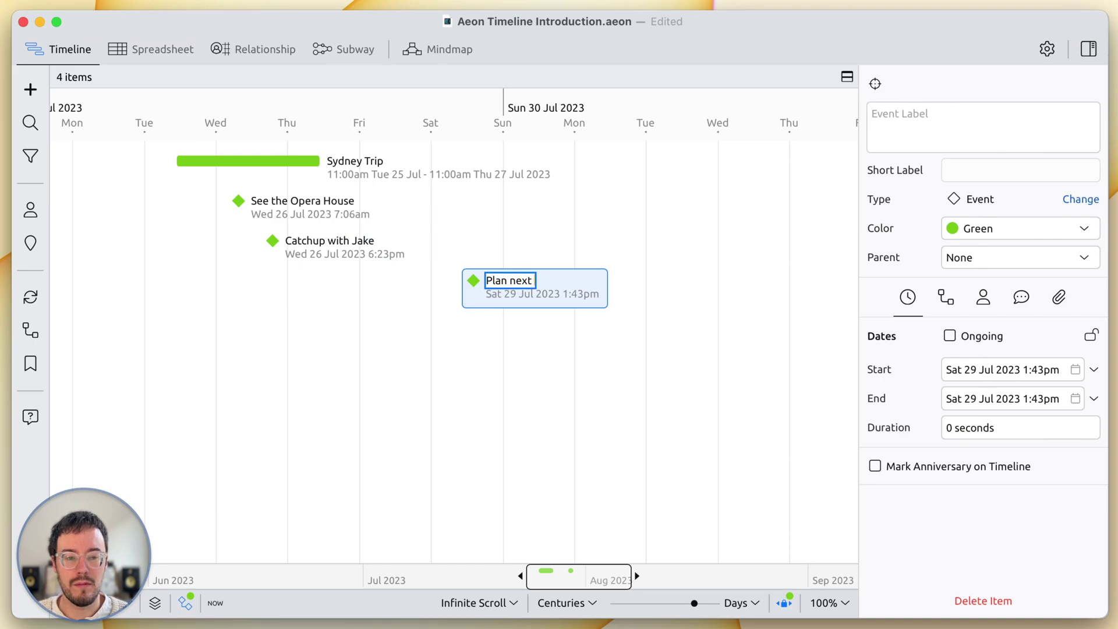
pyautogui.write('trip')
pyautogui.press('Return')
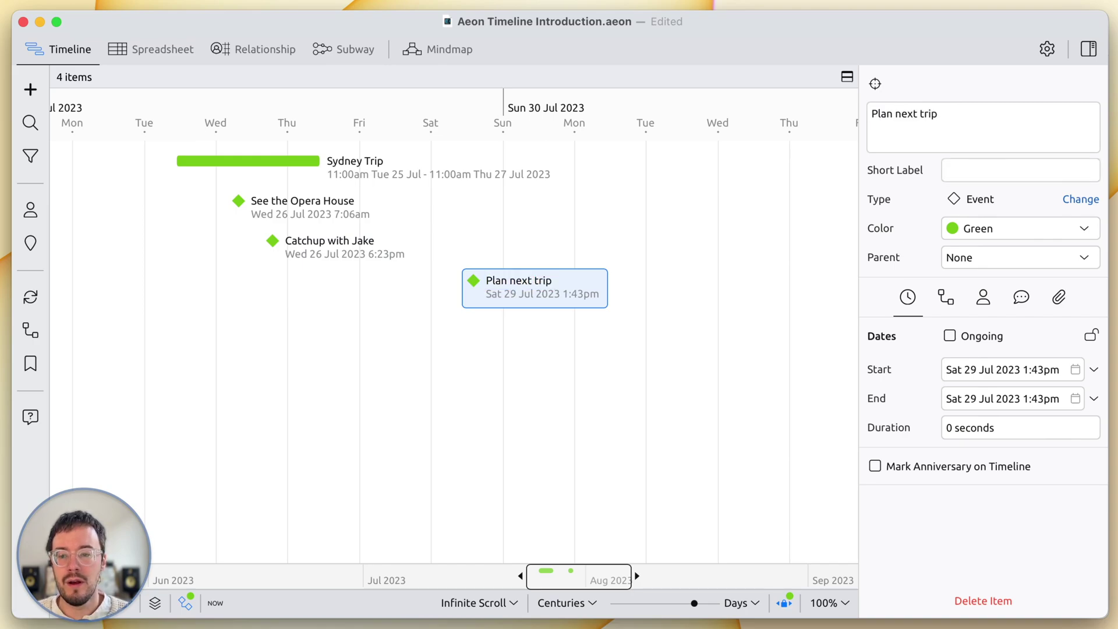
pyautogui.click(365, 297)
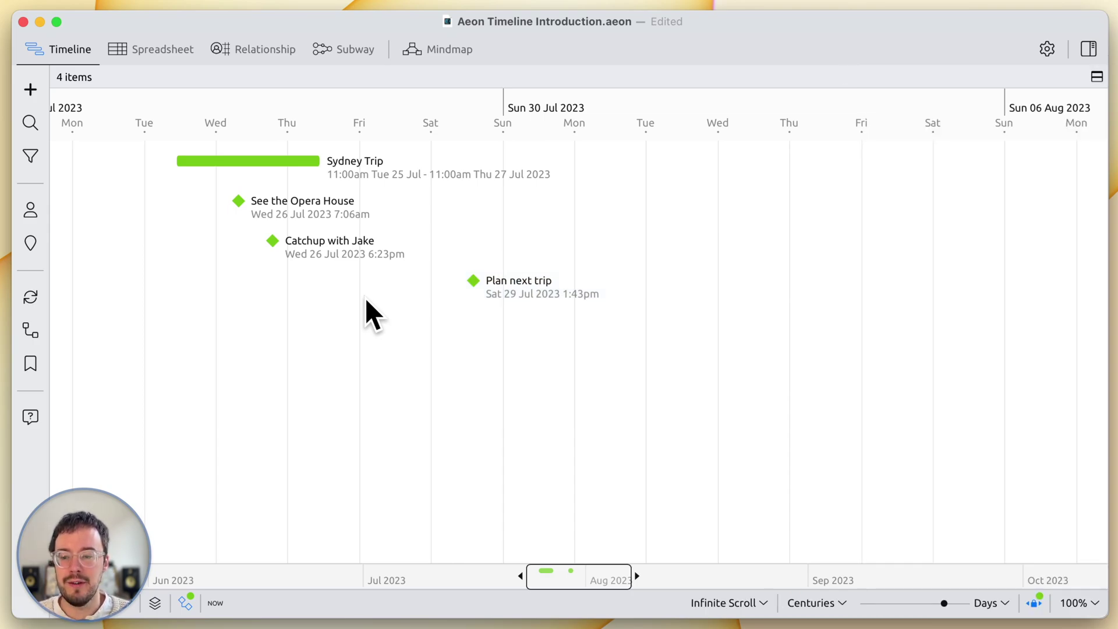
pyautogui.hscroll(-2, 367, 301)
pyautogui.hscroll(-2, 366, 300)
pyautogui.hscroll(4, 366, 301)
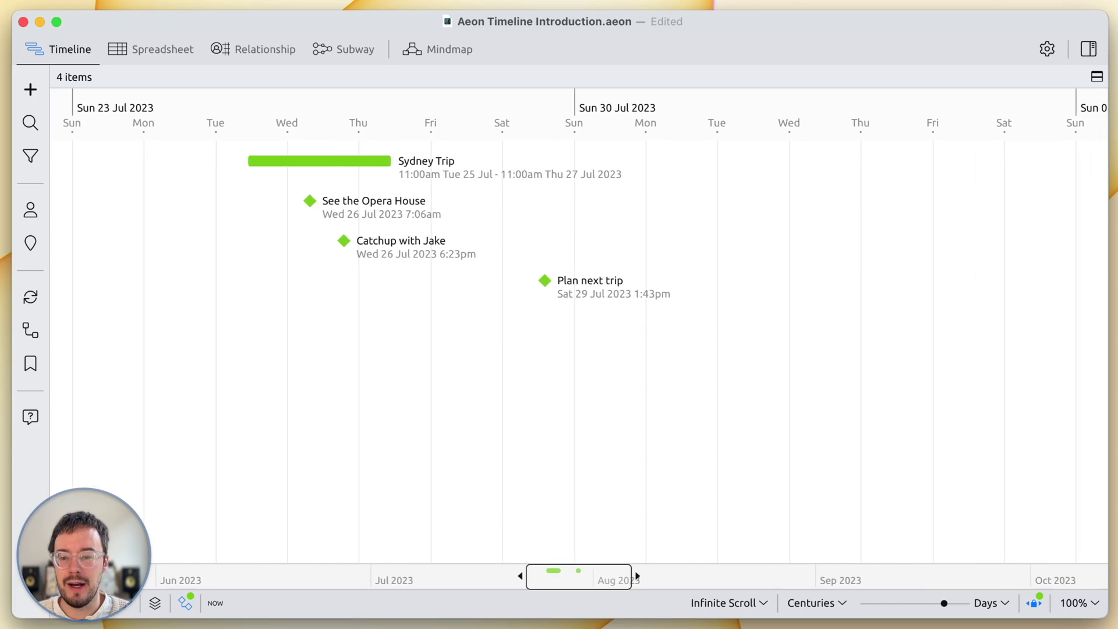
pyautogui.hscroll(-2, 368, 297)
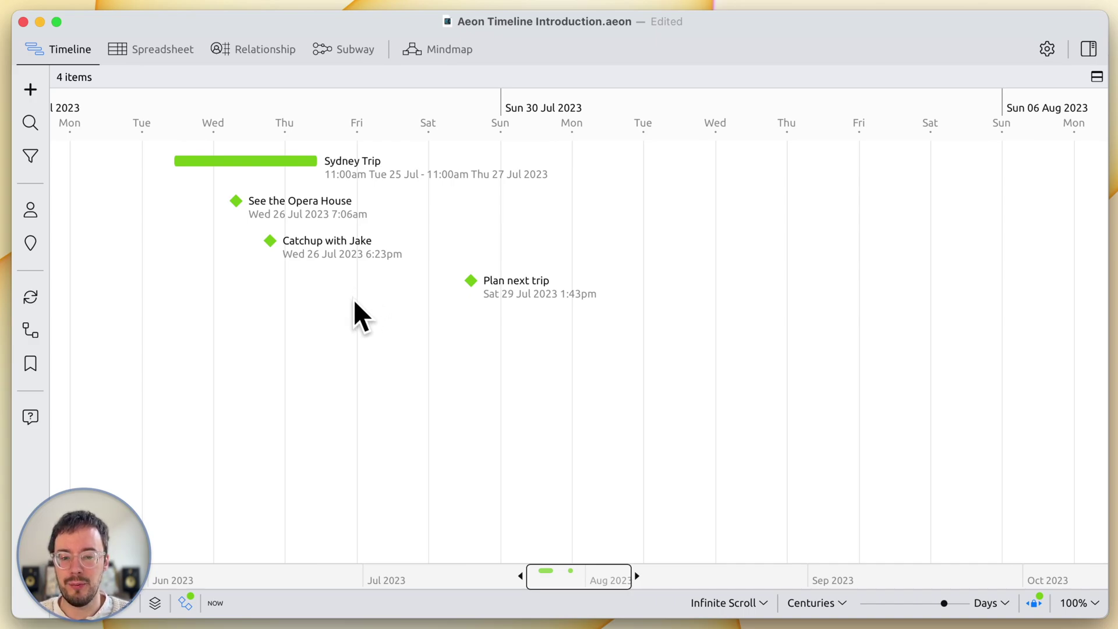
pyautogui.moveTo(354, 299)
pyautogui.mouseDown()
pyautogui.moveTo(369, 300)
pyautogui.moveTo(267, 312)
pyautogui.moveTo(310, 306)
pyautogui.mouseUp()
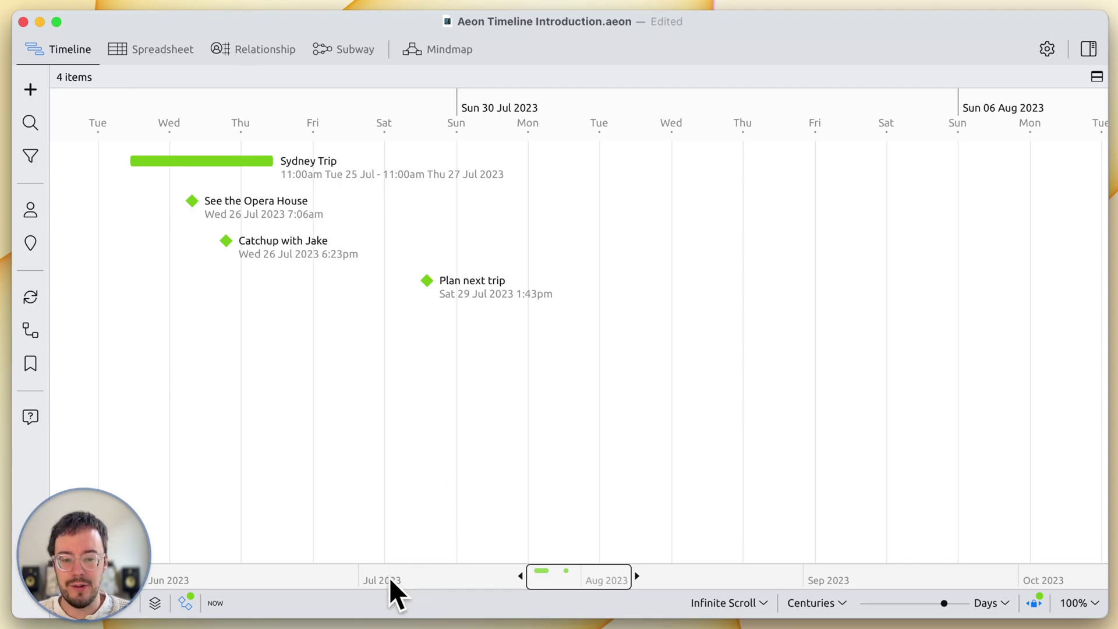
pyautogui.moveTo(389, 578); pyautogui.dragTo(698, 586)
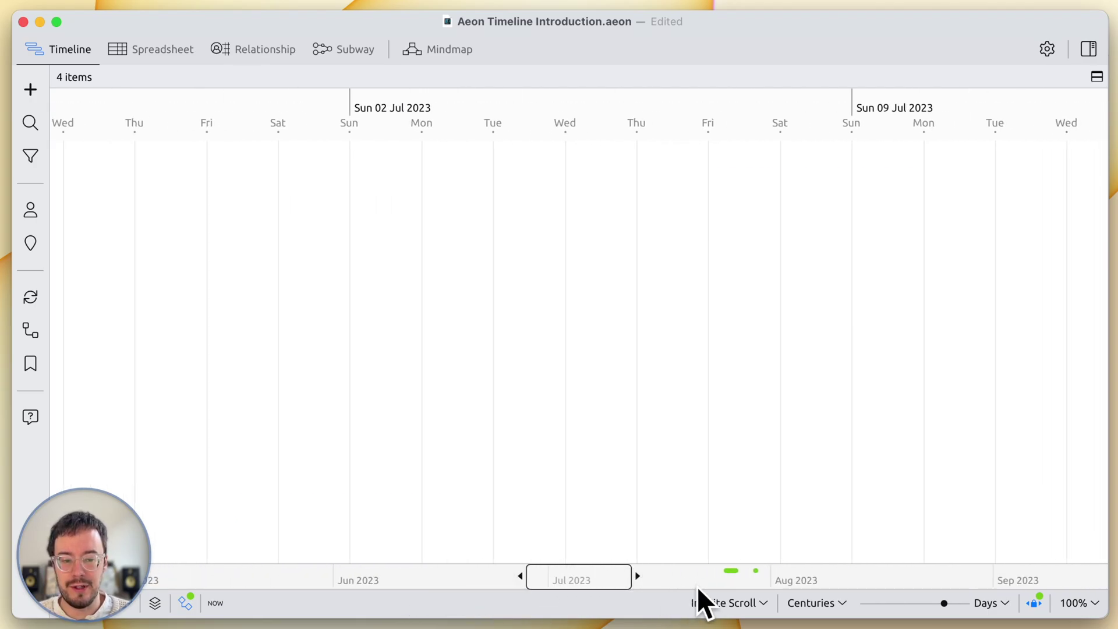
pyautogui.click(746, 579)
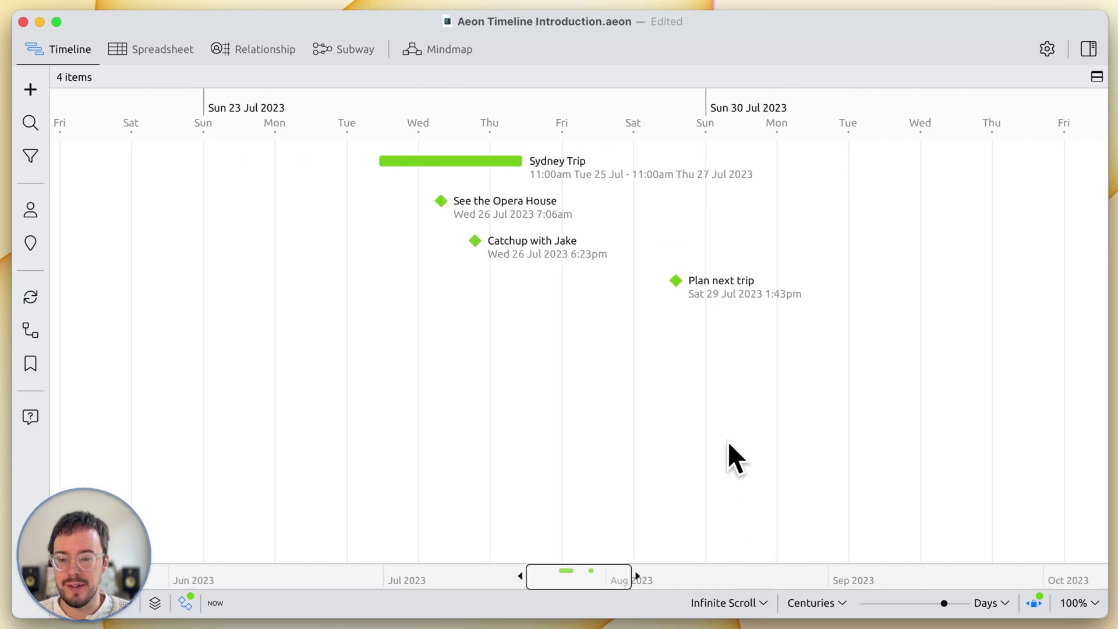
pyautogui.moveTo(587, 577); pyautogui.dragTo(599, 577)
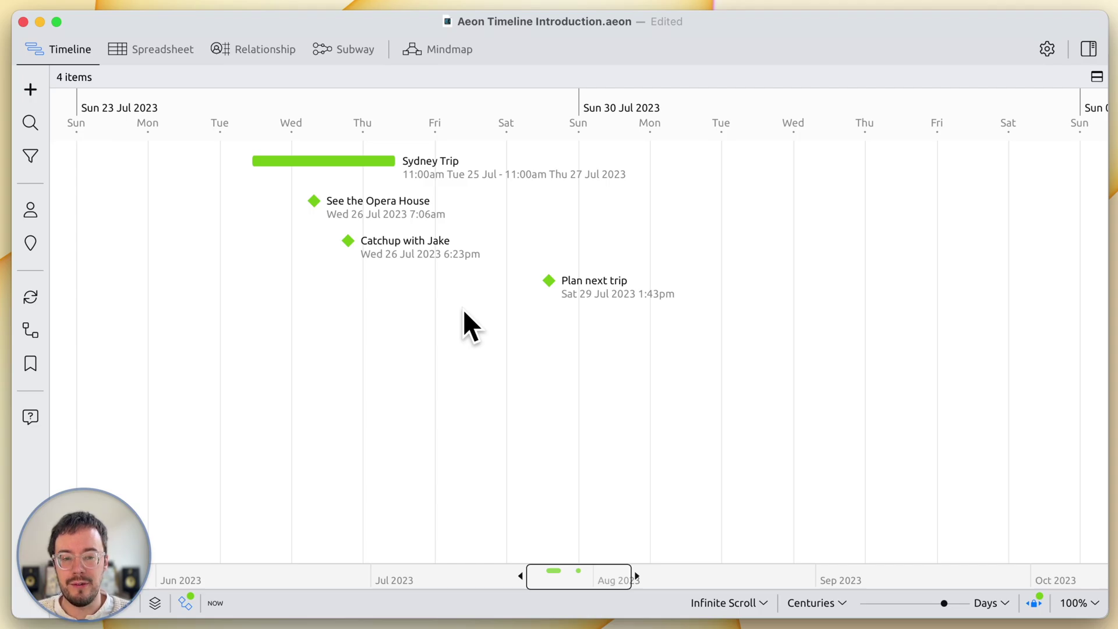
pyautogui.scroll(-5, 463, 308)
pyautogui.scroll(-5, 464, 308)
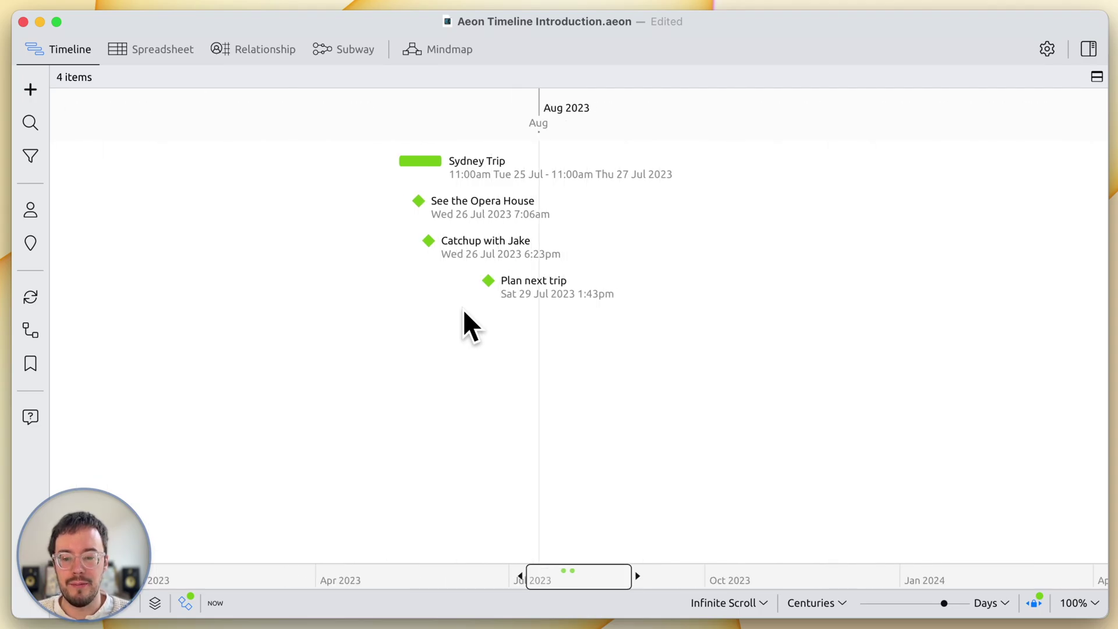
pyautogui.scroll(-2, 462, 308)
pyautogui.scroll(-3, 462, 309)
pyautogui.scroll(-5, 463, 308)
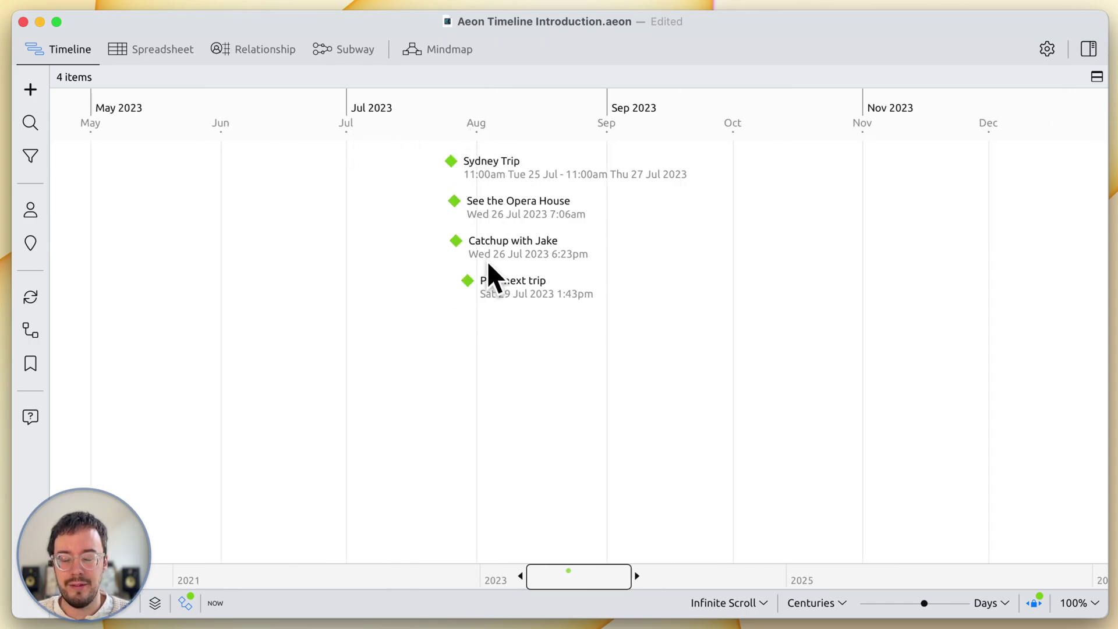
pyautogui.scroll(-3, 488, 267)
pyautogui.scroll(-3, 488, 266)
pyautogui.scroll(-3, 488, 267)
pyautogui.scroll(-3, 488, 267)
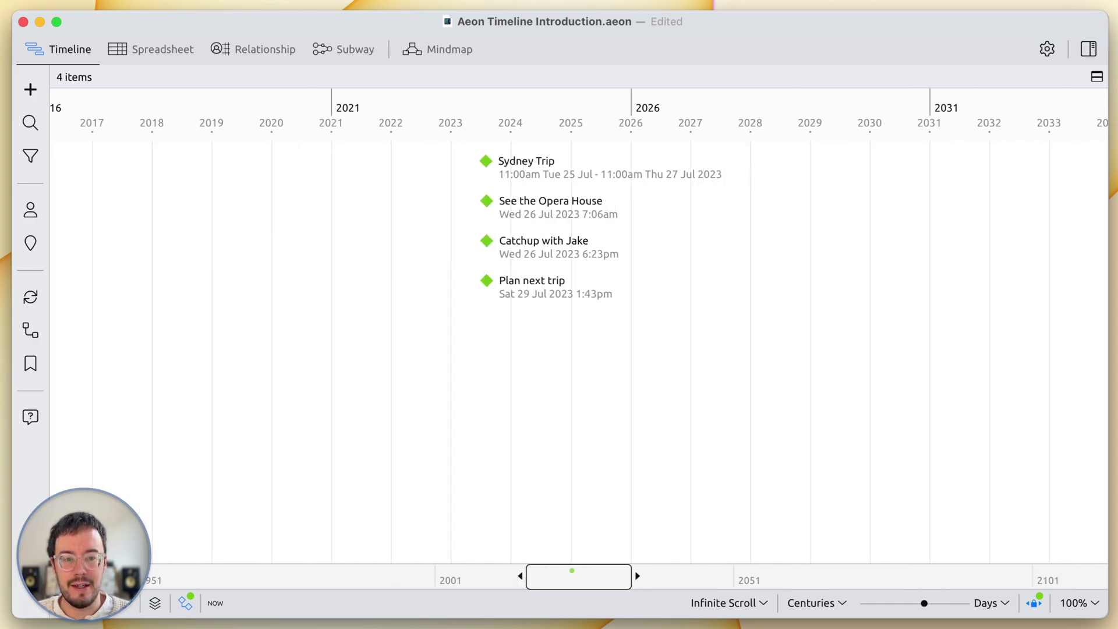
pyautogui.scroll(-2, 487, 267)
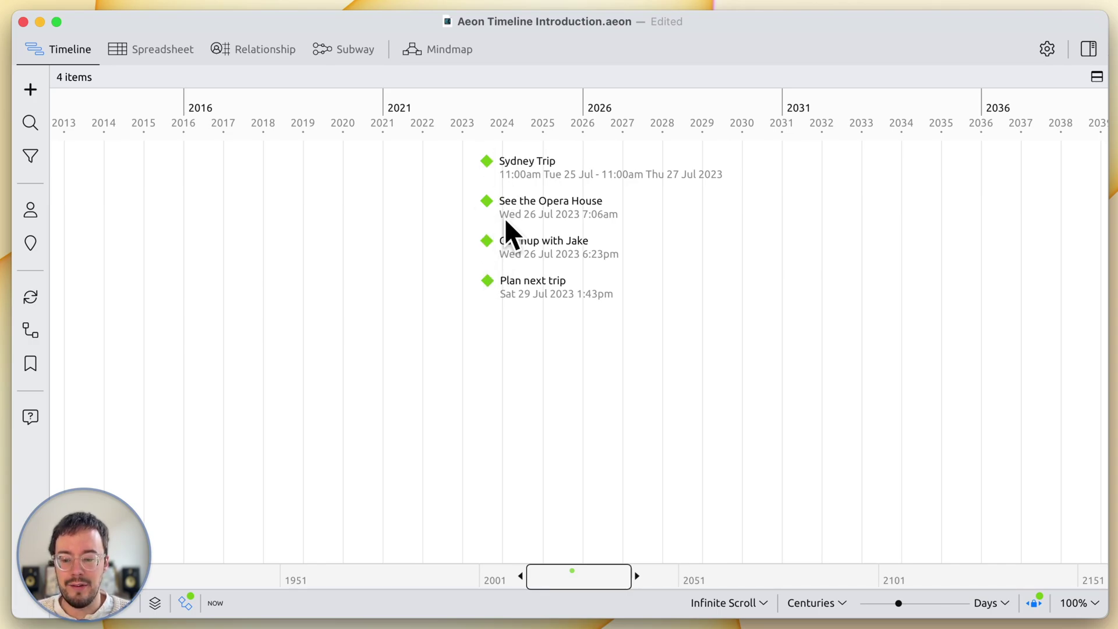
pyautogui.scroll(3, 512, 232)
pyautogui.scroll(3, 472, 230)
pyautogui.scroll(3, 393, 228)
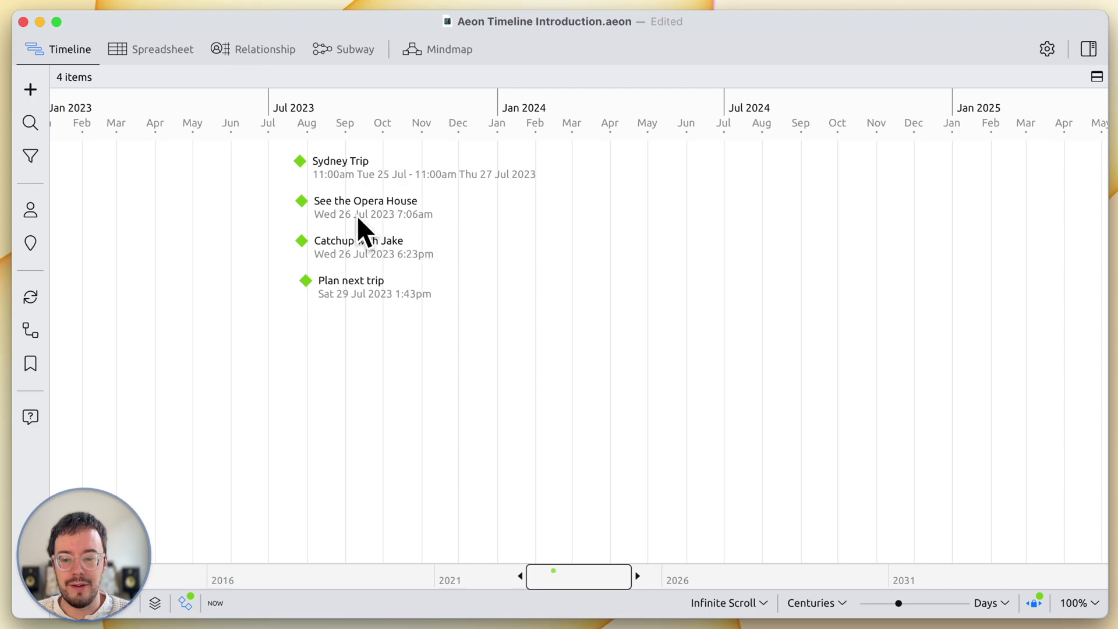
pyautogui.scroll(3, 304, 210)
pyautogui.scroll(3, 304, 209)
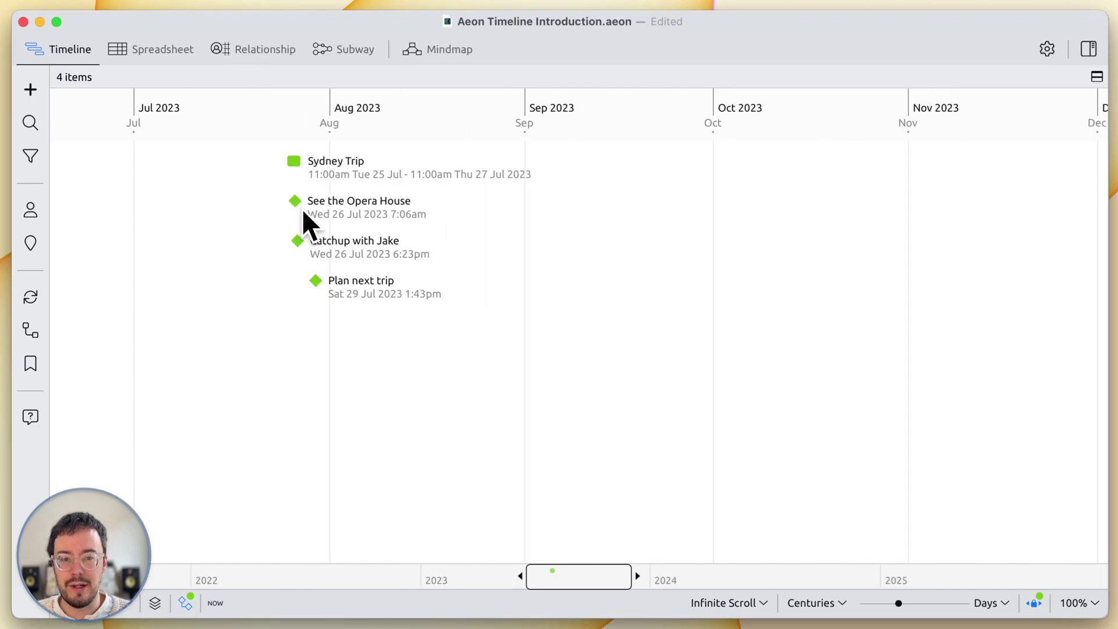
pyautogui.scroll(3, 303, 210)
pyautogui.scroll(2, 302, 219)
pyautogui.scroll(3, 302, 218)
pyautogui.scroll(3, 302, 219)
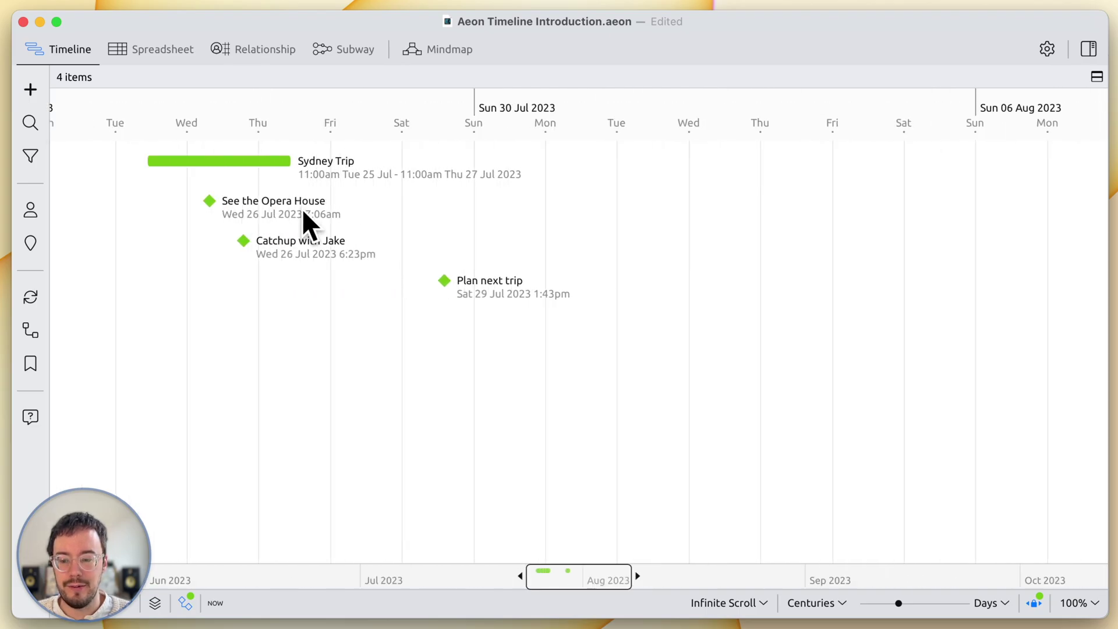
pyautogui.scroll(2, 301, 219)
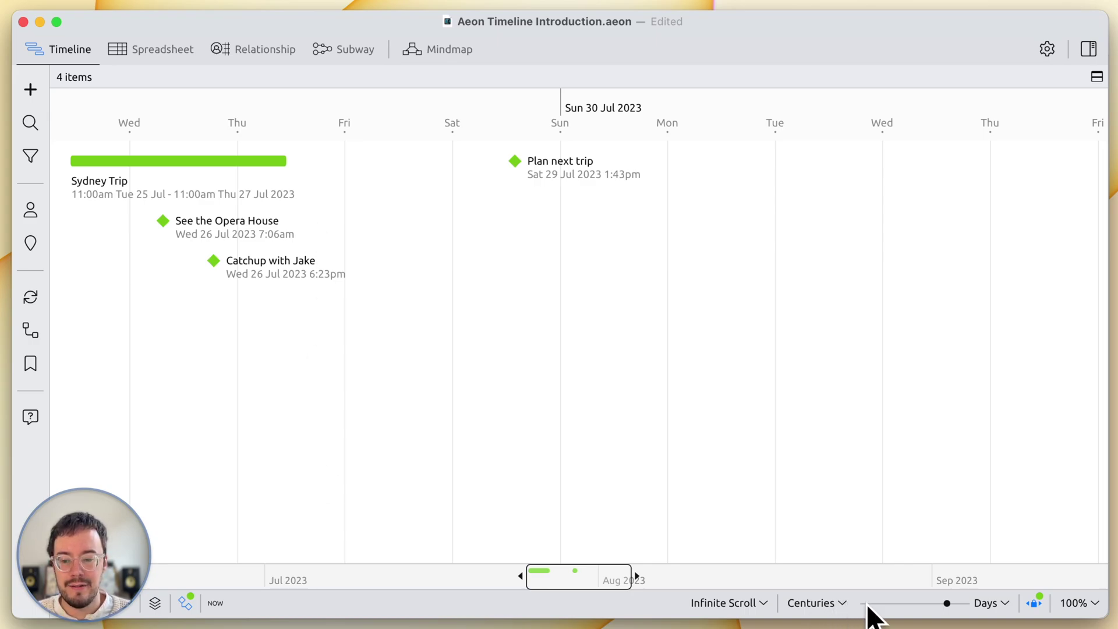
# Step: Zoom the timeline out to a weeks scale
pyautogui.click(937, 603)
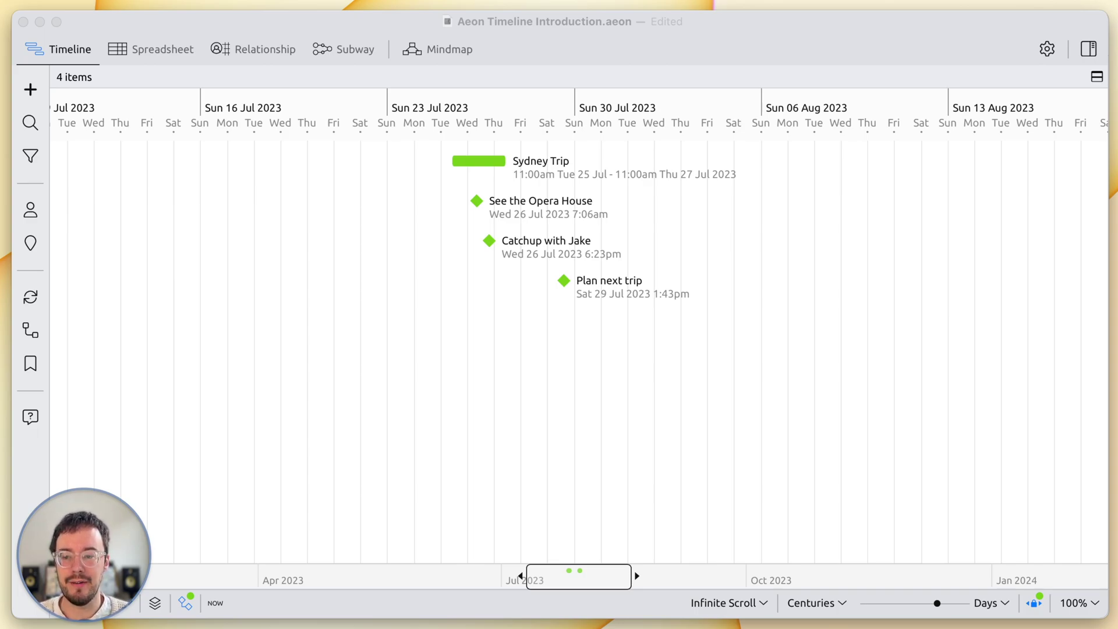
# Step: Change Sydney Trip's colour from green to orange in the inspector
pyautogui.click(574, 167)
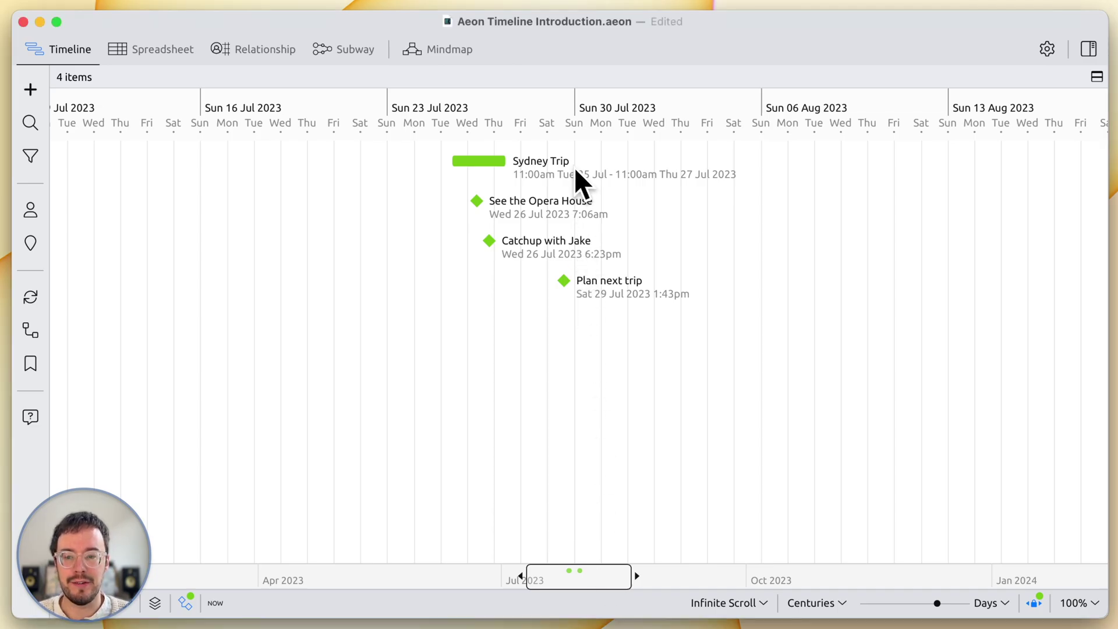
pyautogui.click(574, 168)
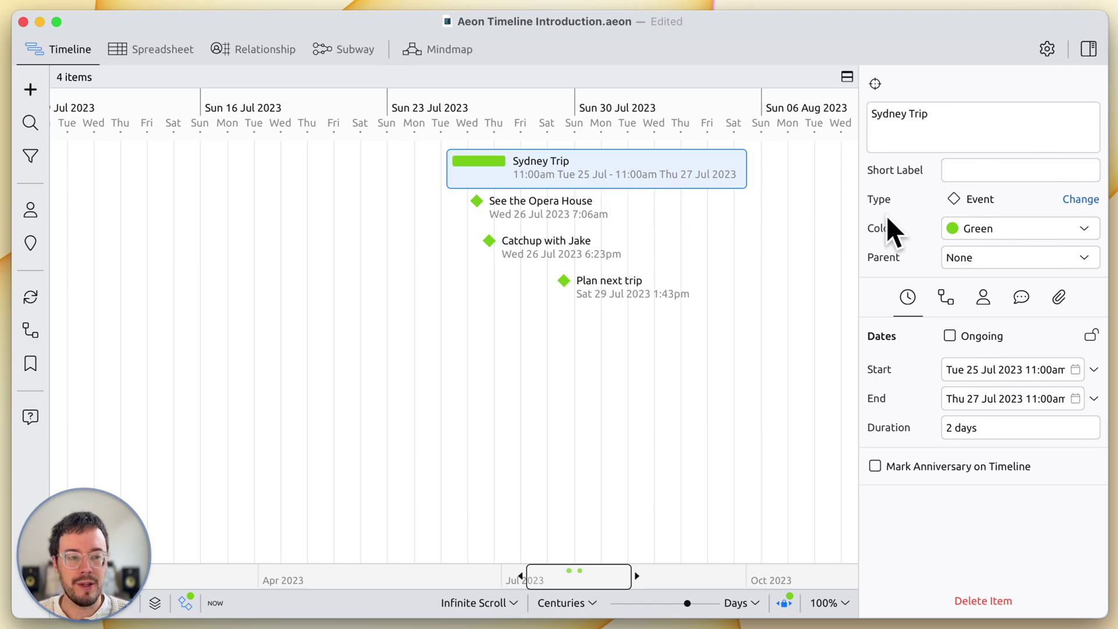
pyautogui.click(997, 225)
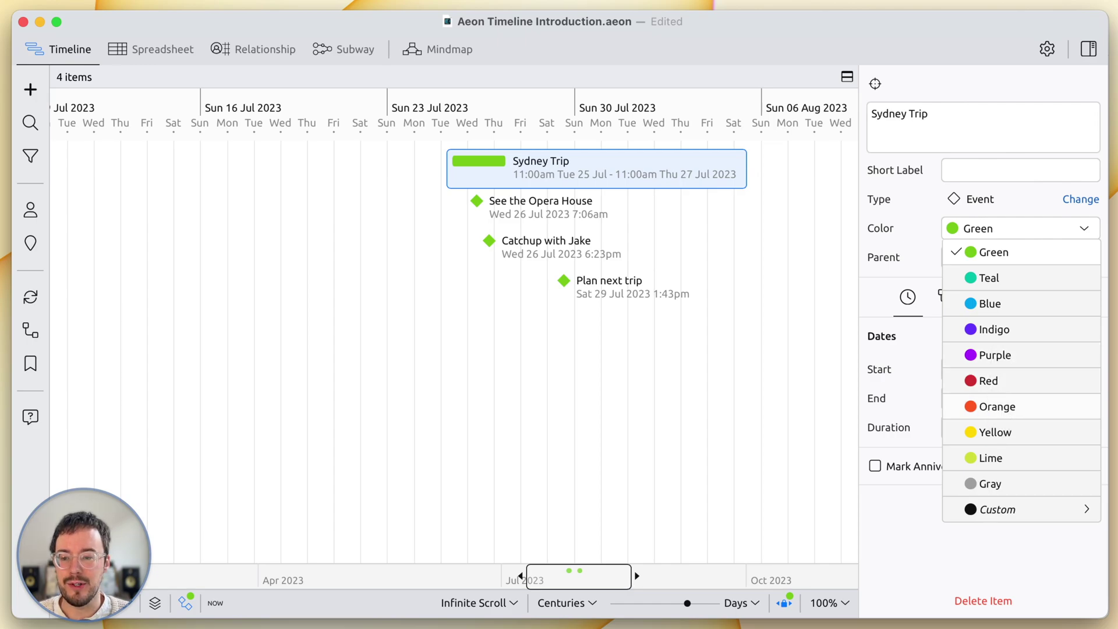
pyautogui.click(995, 407)
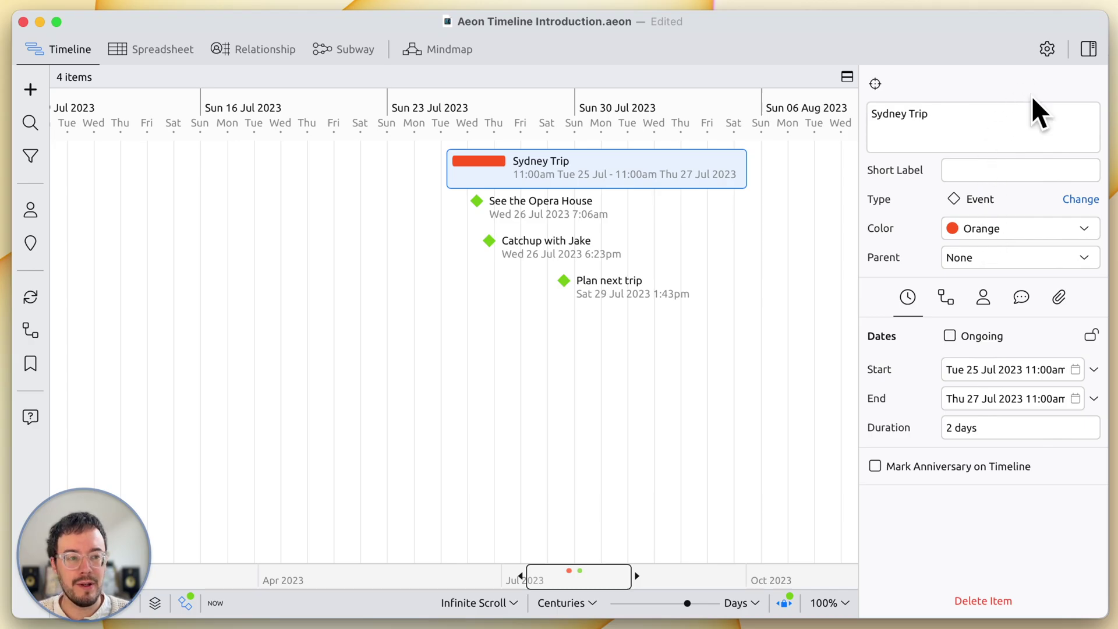
# Step: Rename the Orange colour category to Trips in the timeline settings
pyautogui.click(1053, 50)
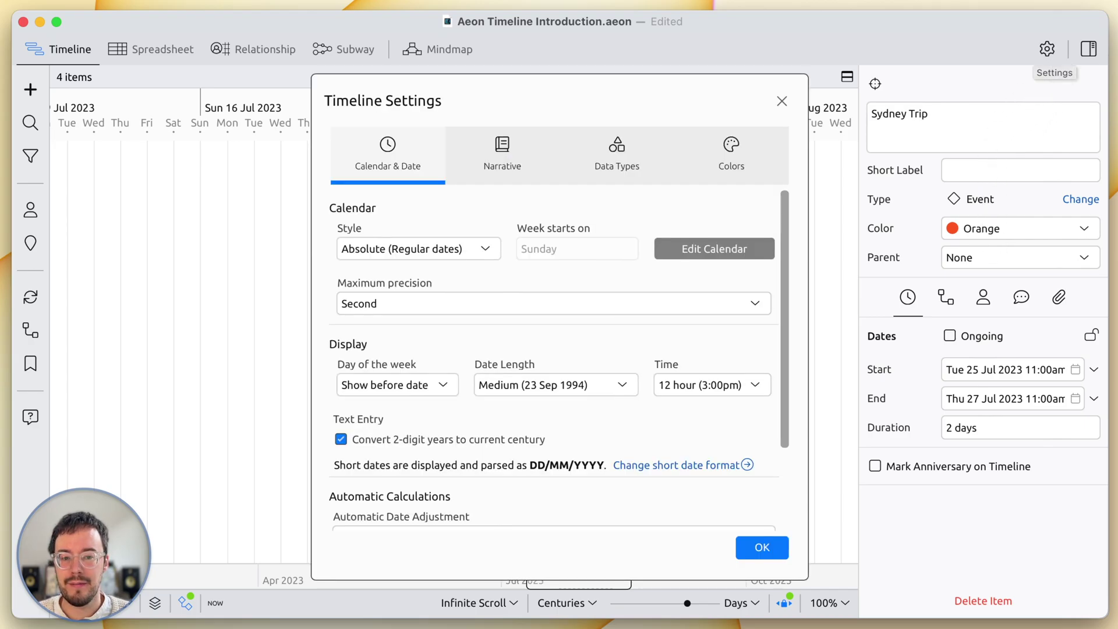
pyautogui.click(737, 161)
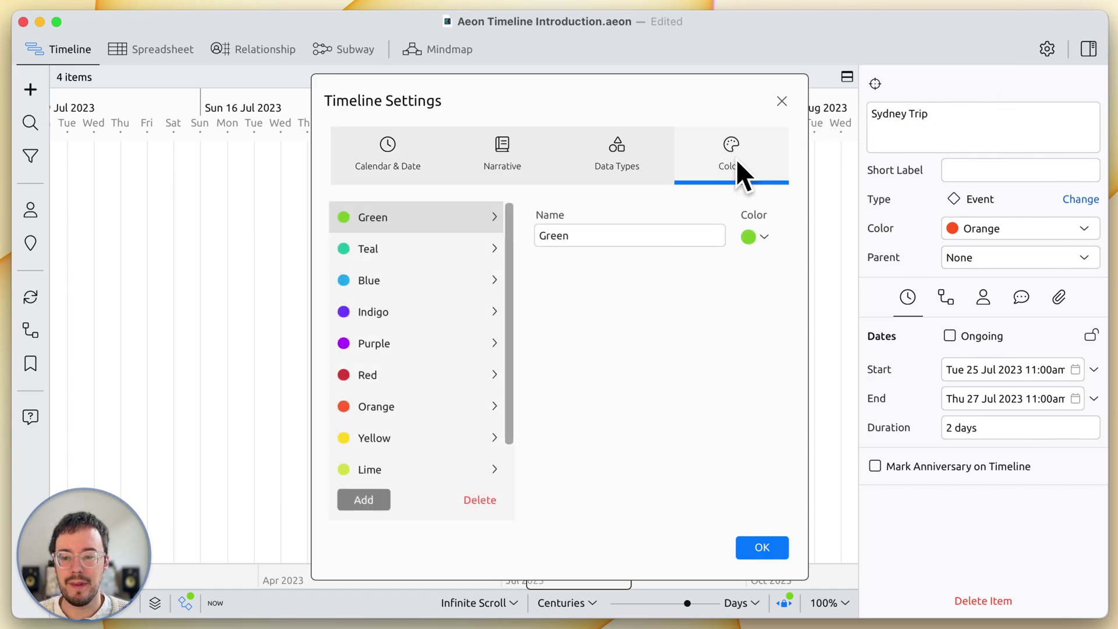
pyautogui.click(402, 408)
pyautogui.click(602, 236)
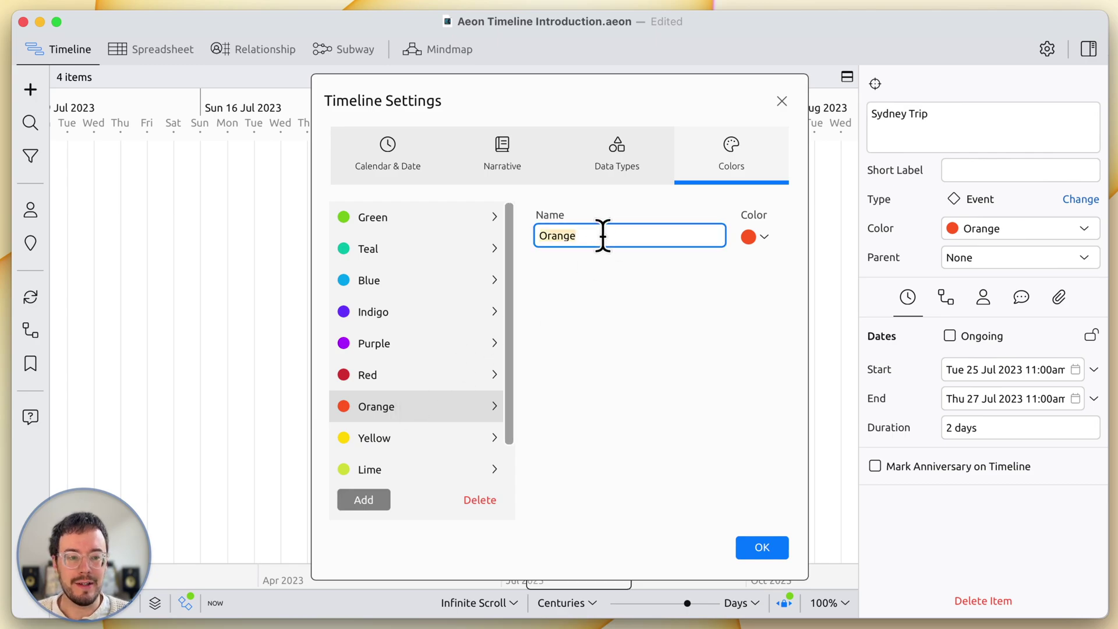
pyautogui.write('T')
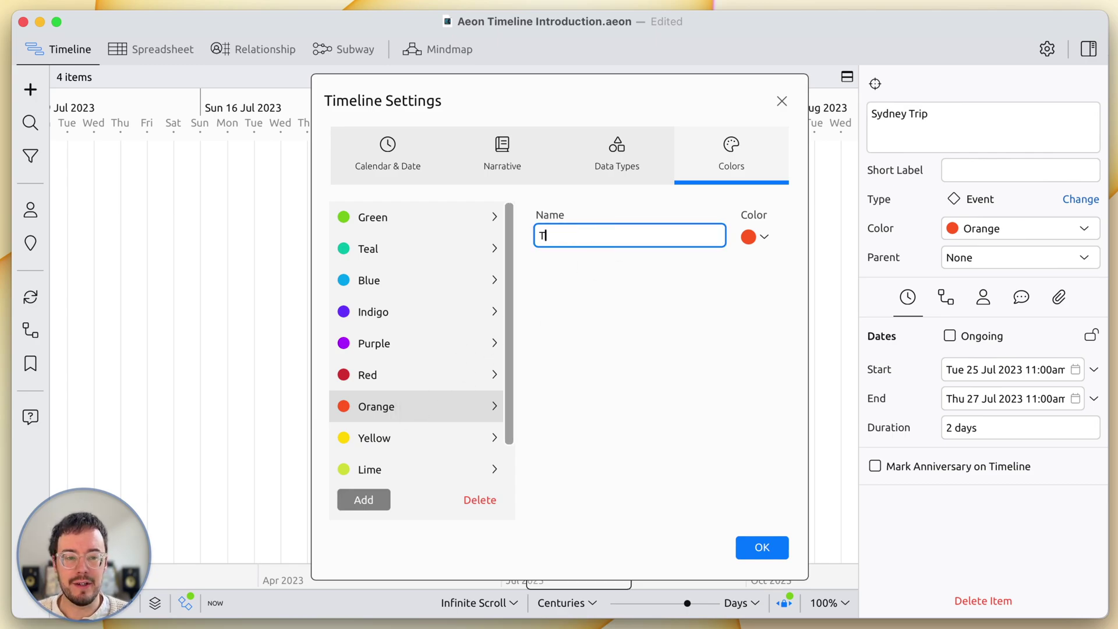
pyautogui.write('rips')
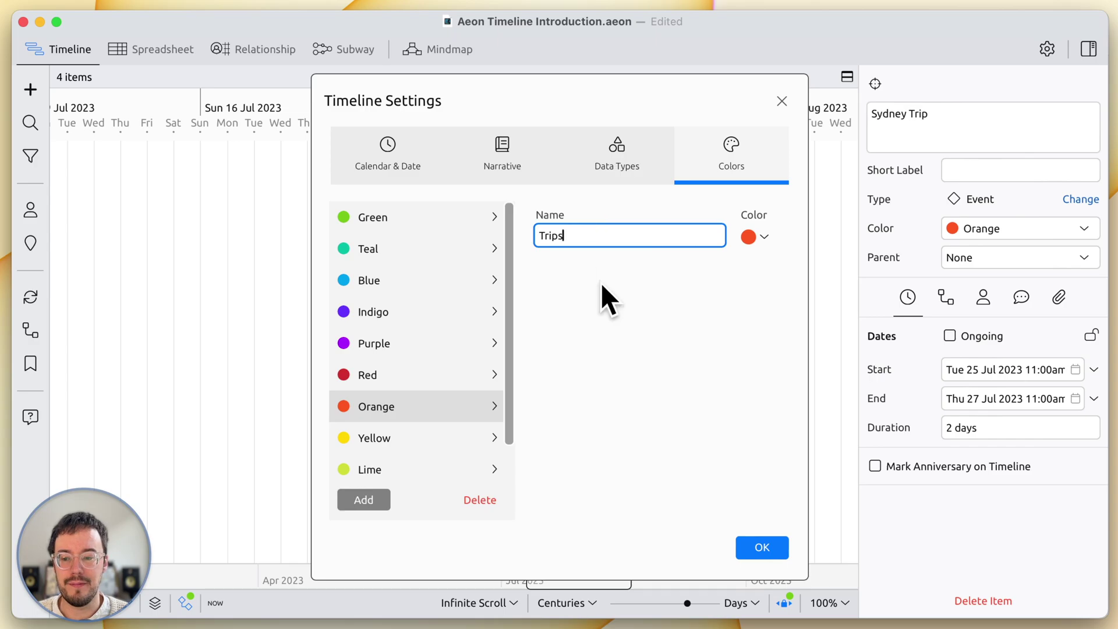
pyautogui.click(748, 548)
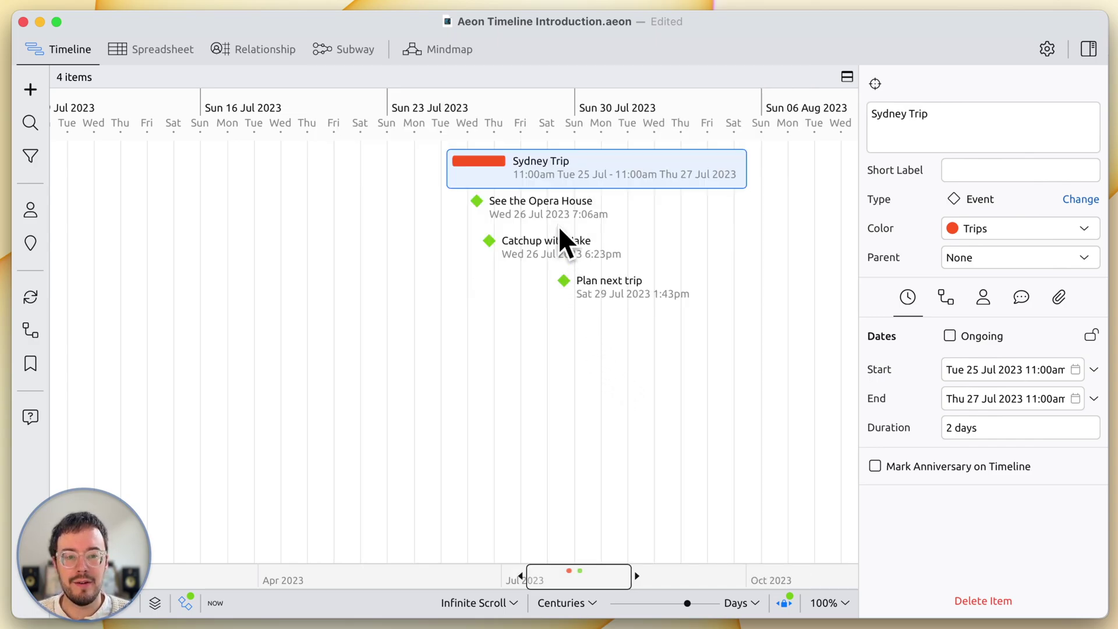
# Step: Make Sydney Trip the parent of See the Opera House and expand the group
pyautogui.click(560, 208)
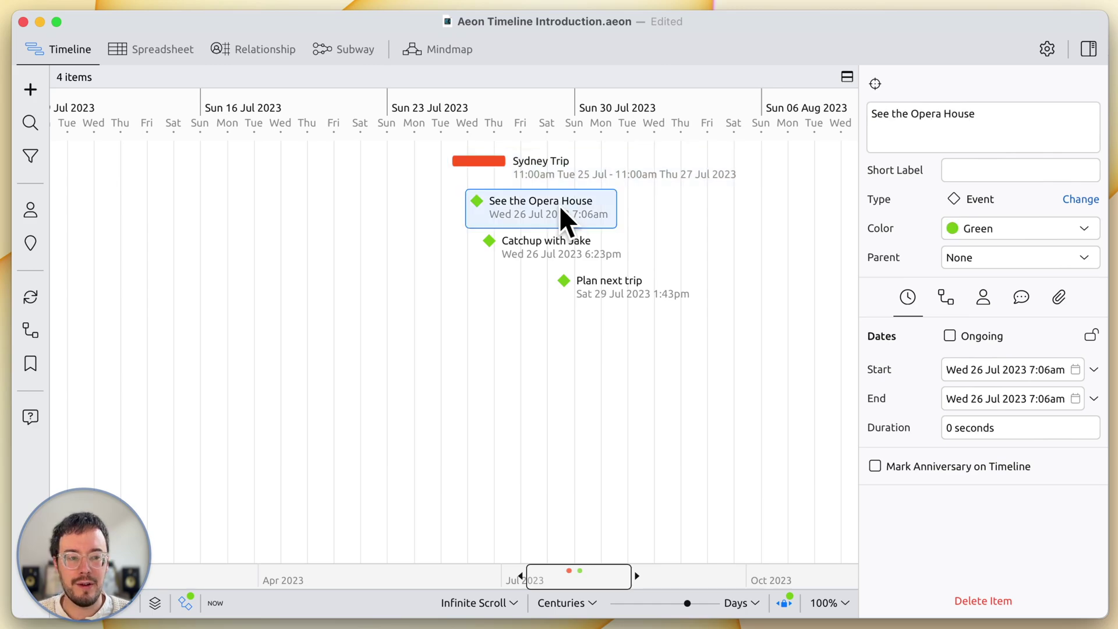
pyautogui.click(1018, 253)
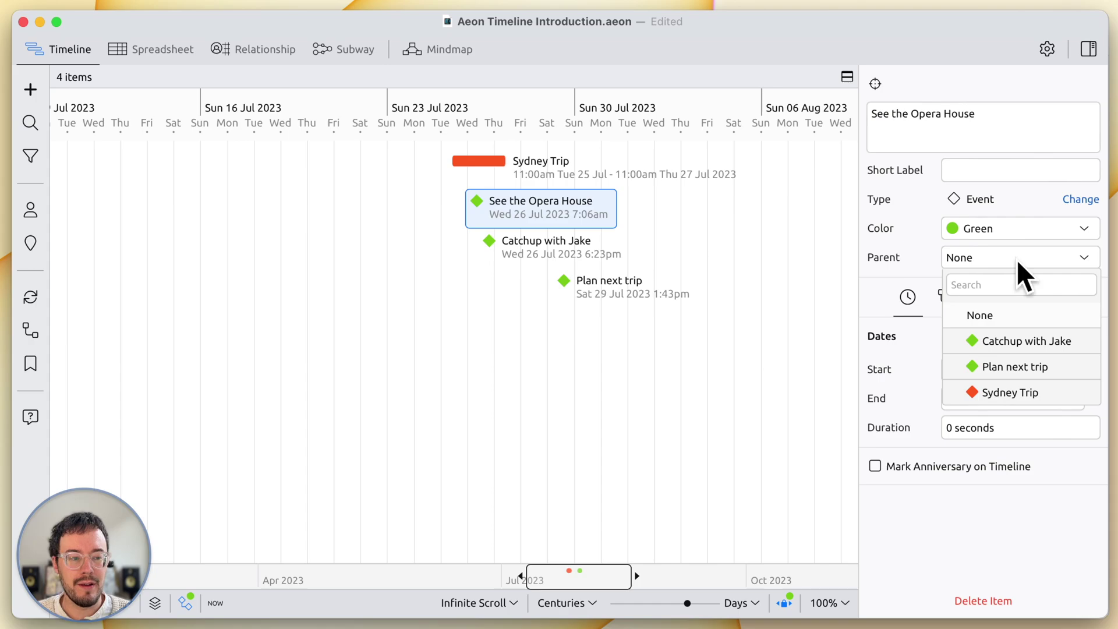
pyautogui.click(998, 391)
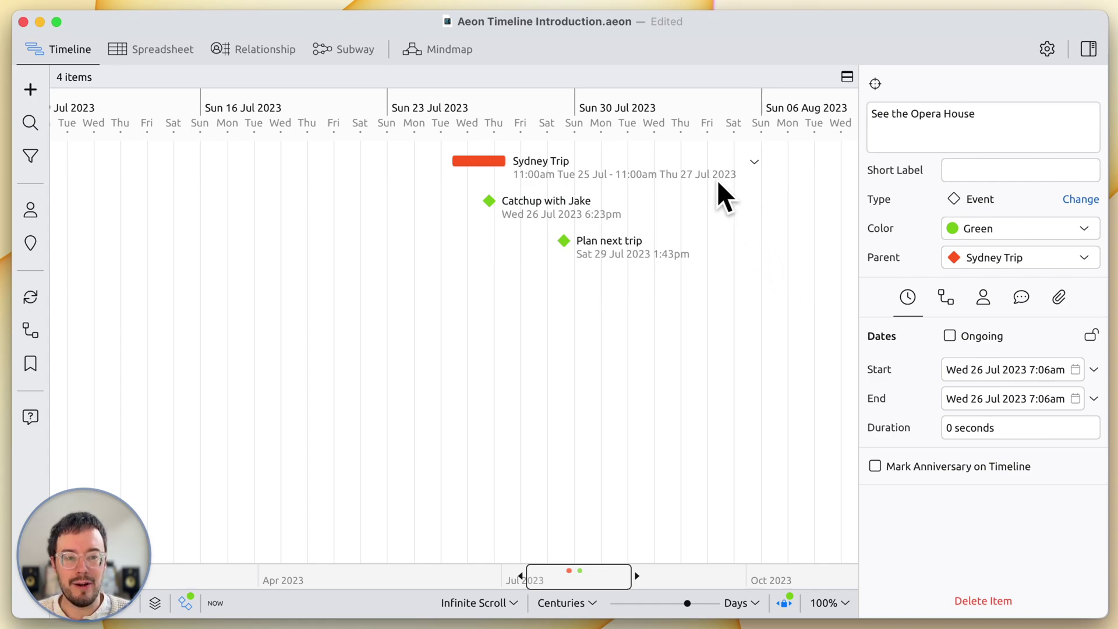
pyautogui.click(754, 164)
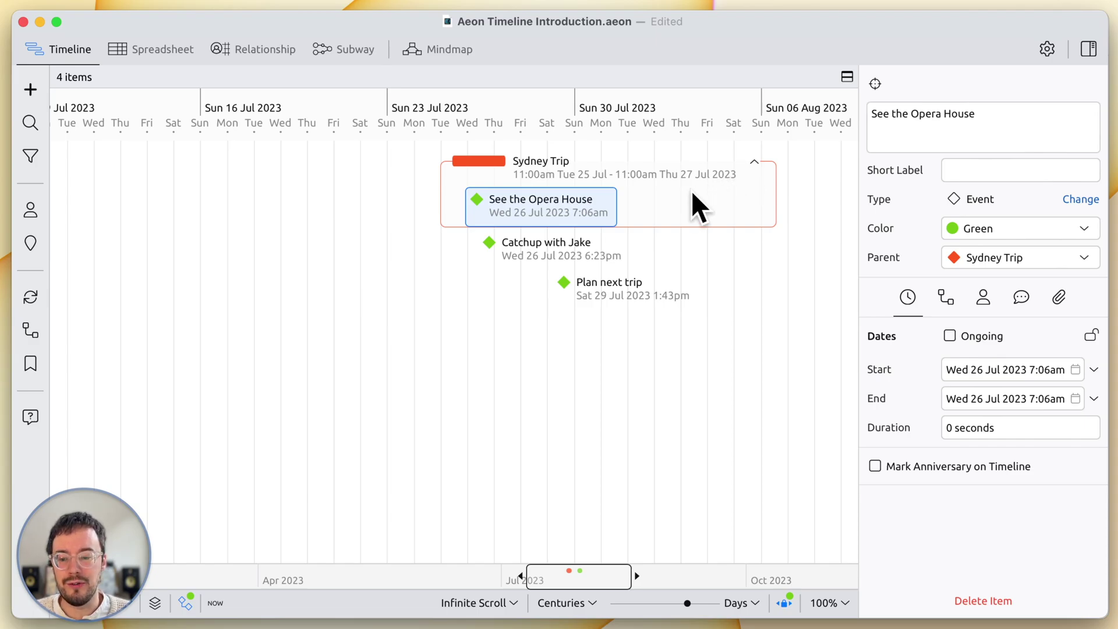
# Step: Make Sydney Trip the parent of Catchup with Jake
pyautogui.click(572, 243)
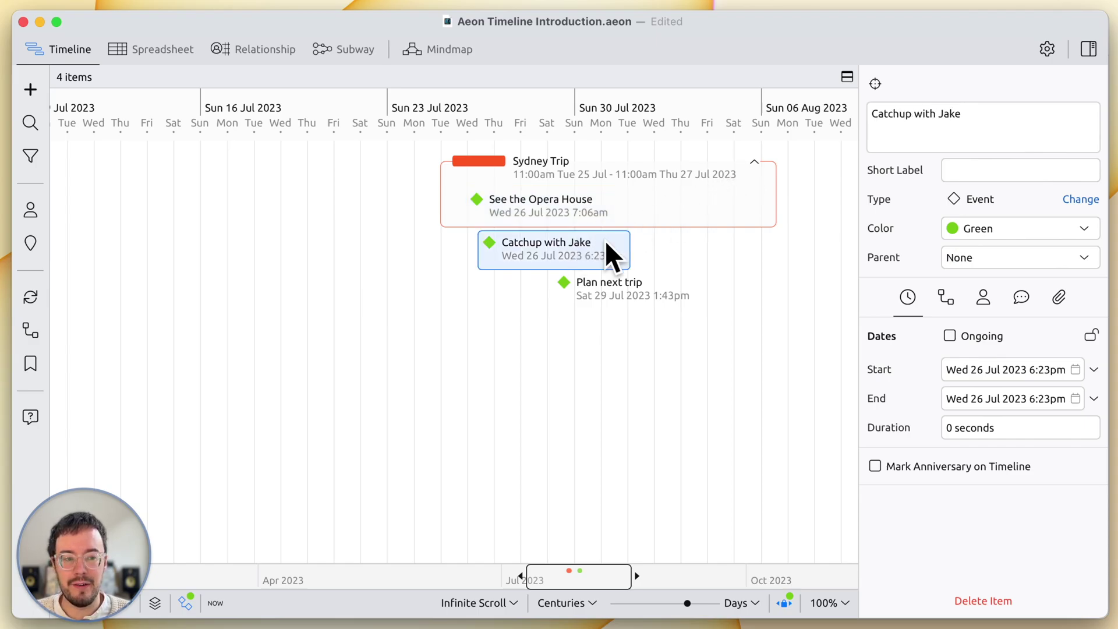
pyautogui.click(1013, 252)
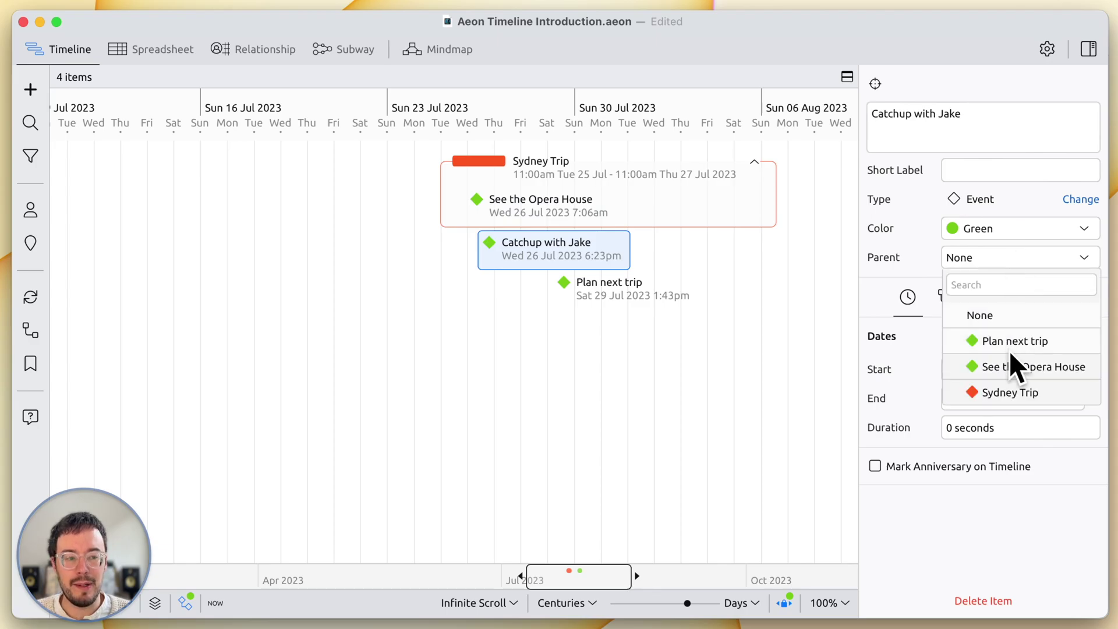
pyautogui.click(1007, 389)
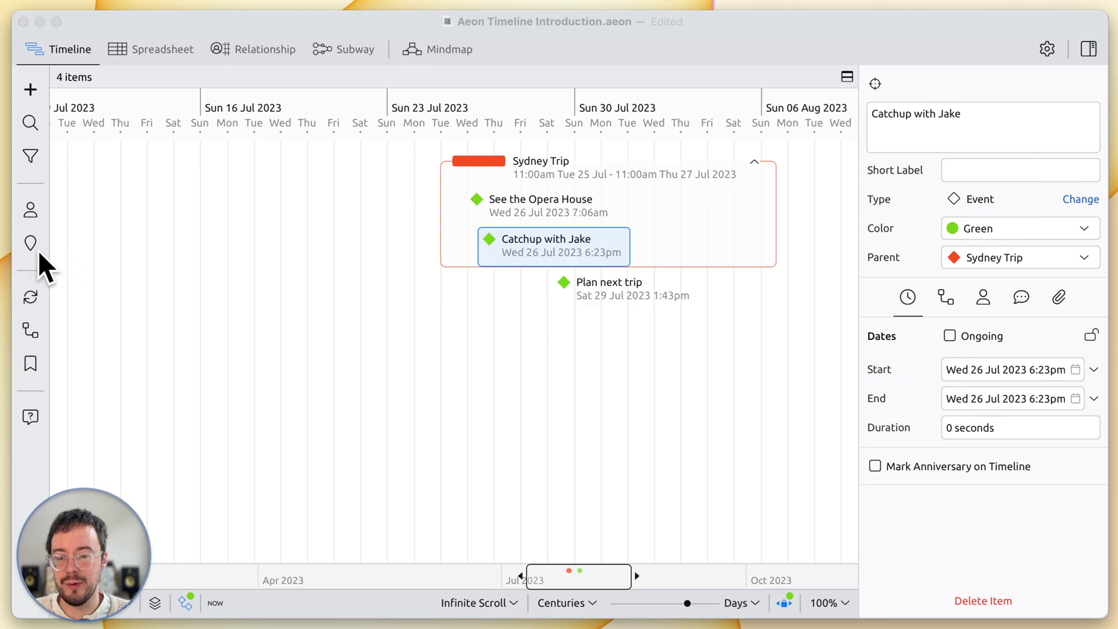
# Step: Add Philip and Jake as people and select Philip's details
pyautogui.click(33, 208)
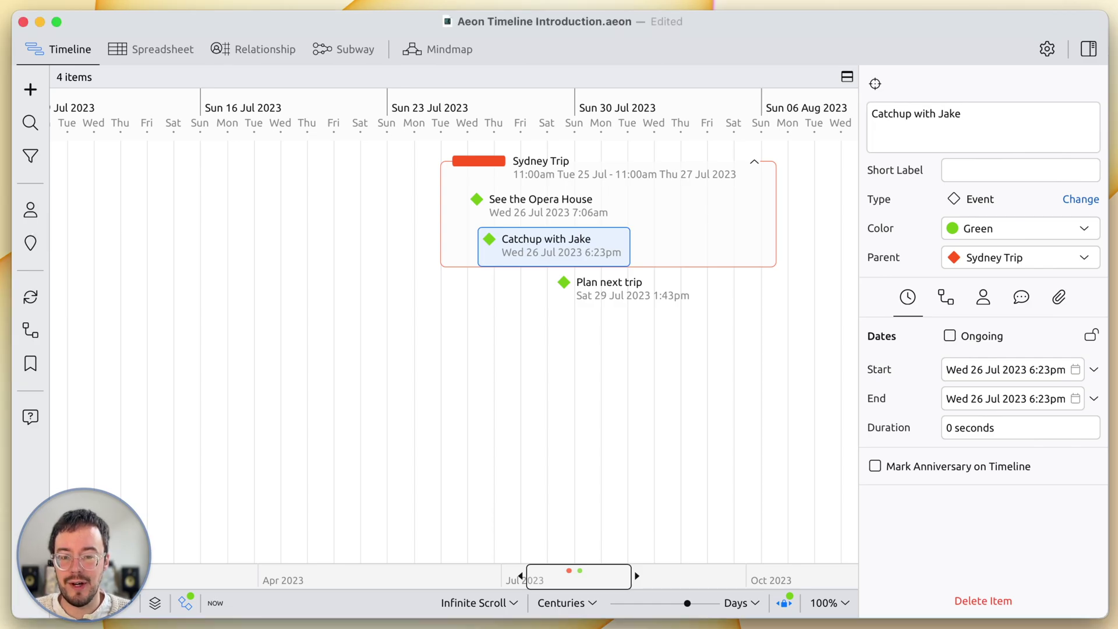
pyautogui.click(32, 209)
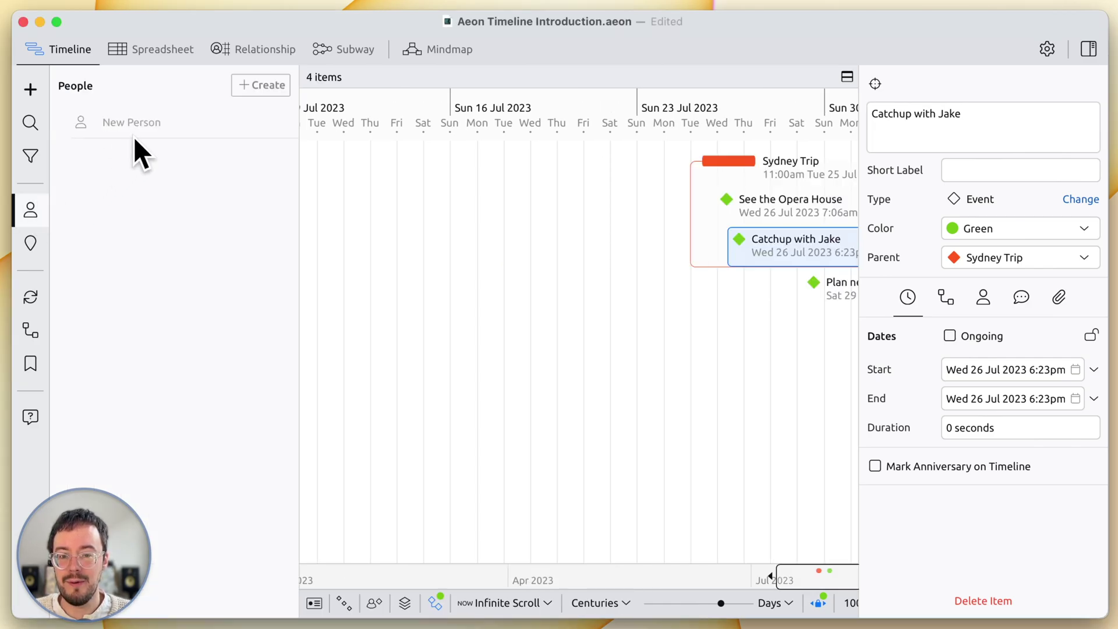
pyautogui.click(151, 124)
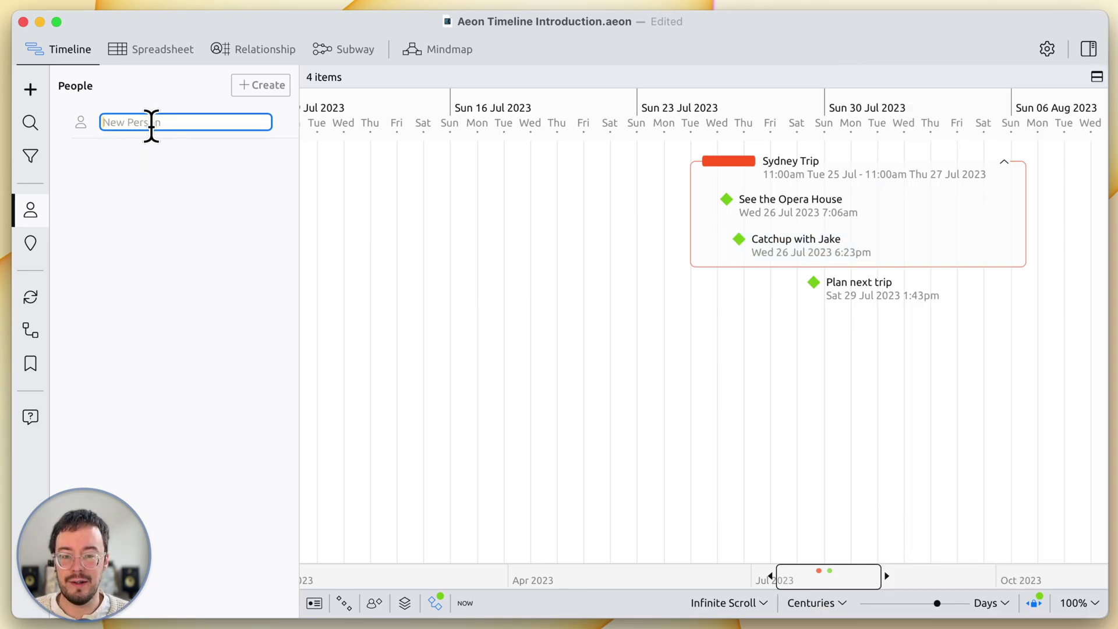
pyautogui.write('Philip')
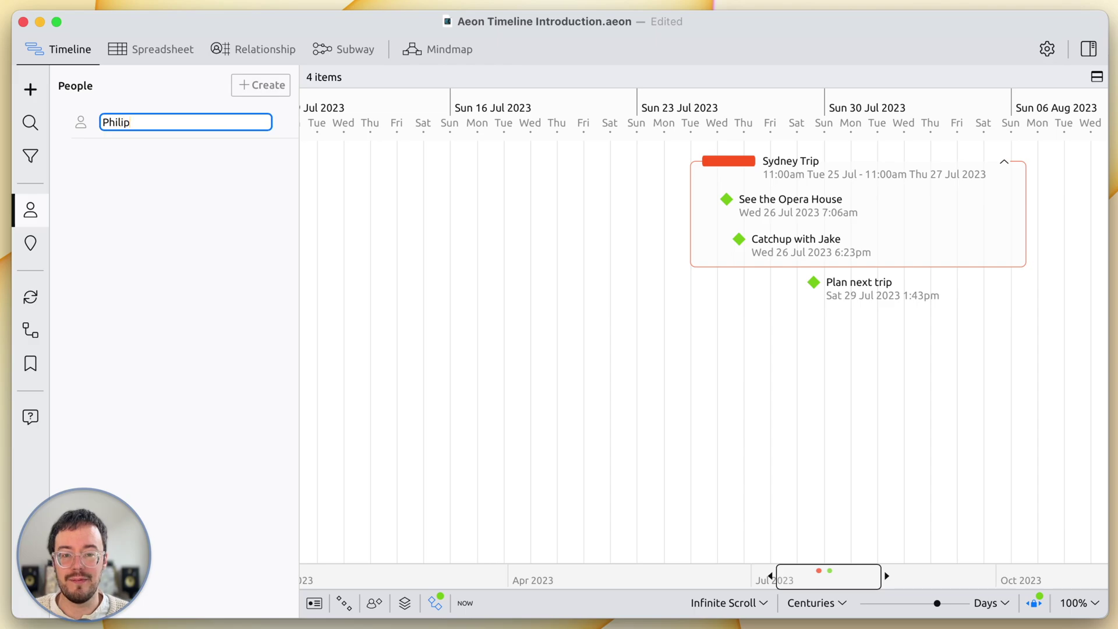
pyautogui.press('Return')
pyautogui.write('Jake')
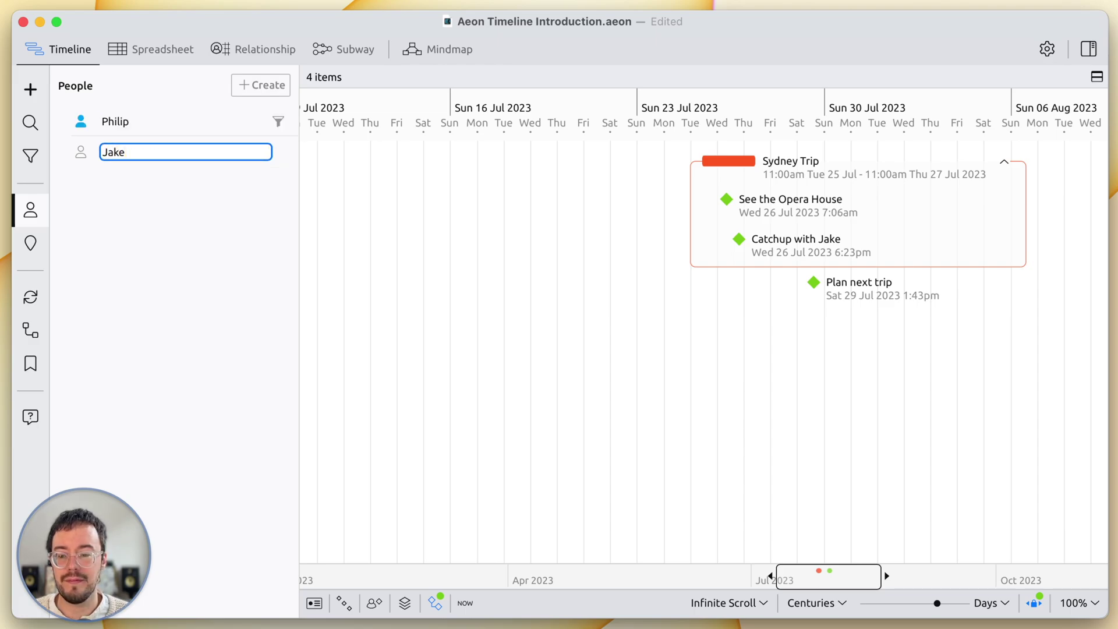
pyautogui.press('Return')
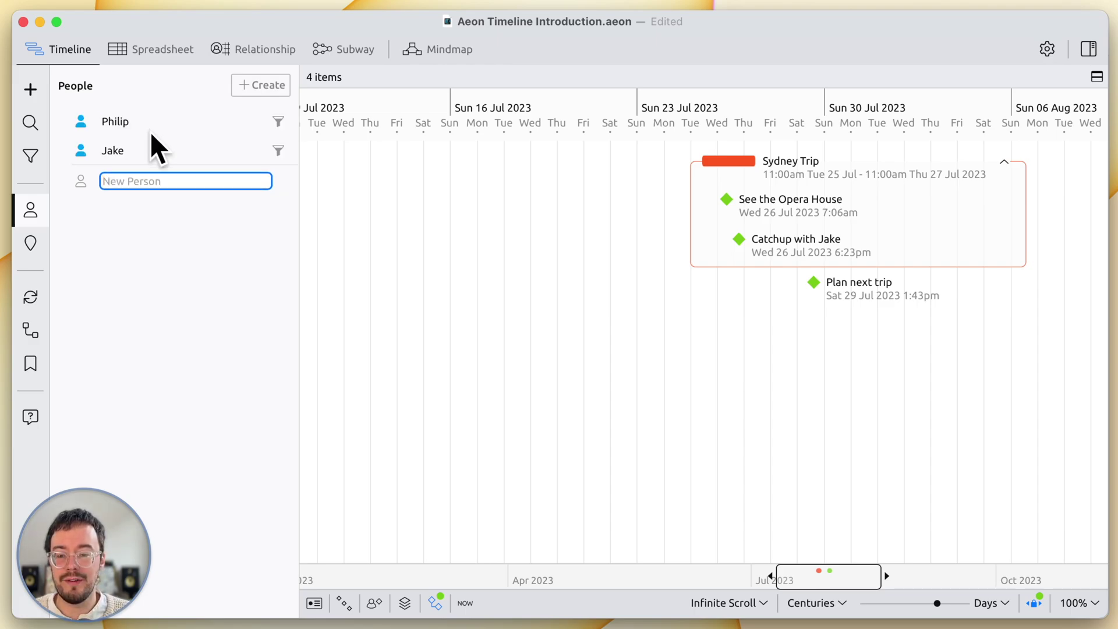
pyautogui.click(146, 124)
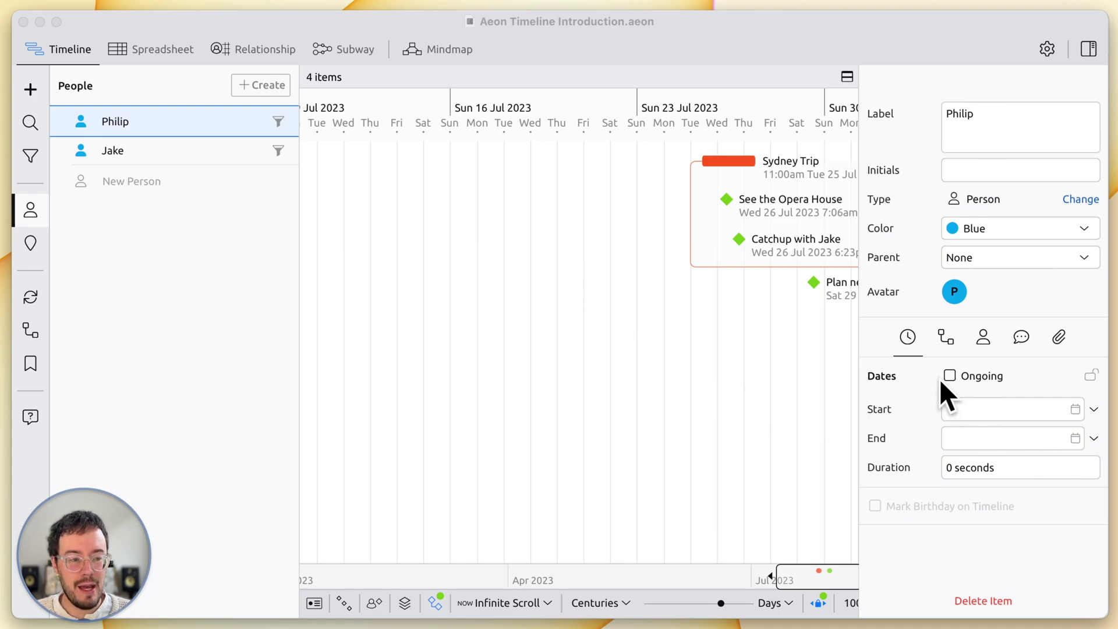
# Step: Add a relates-to relationship from Philip to the Sydney Trip event
pyautogui.click(982, 337)
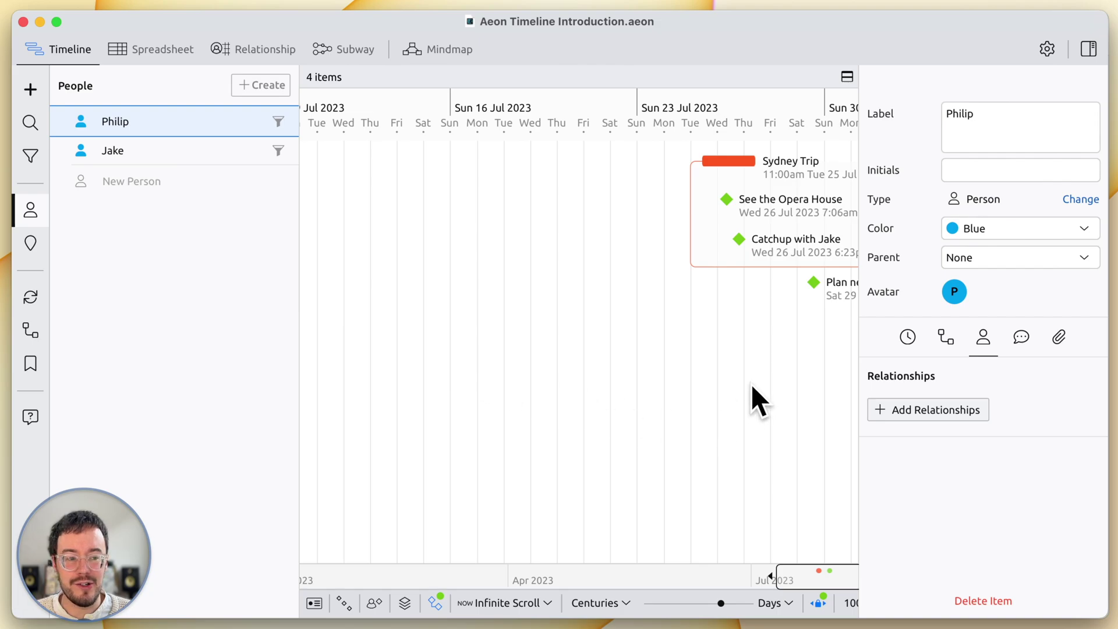
pyautogui.click(934, 416)
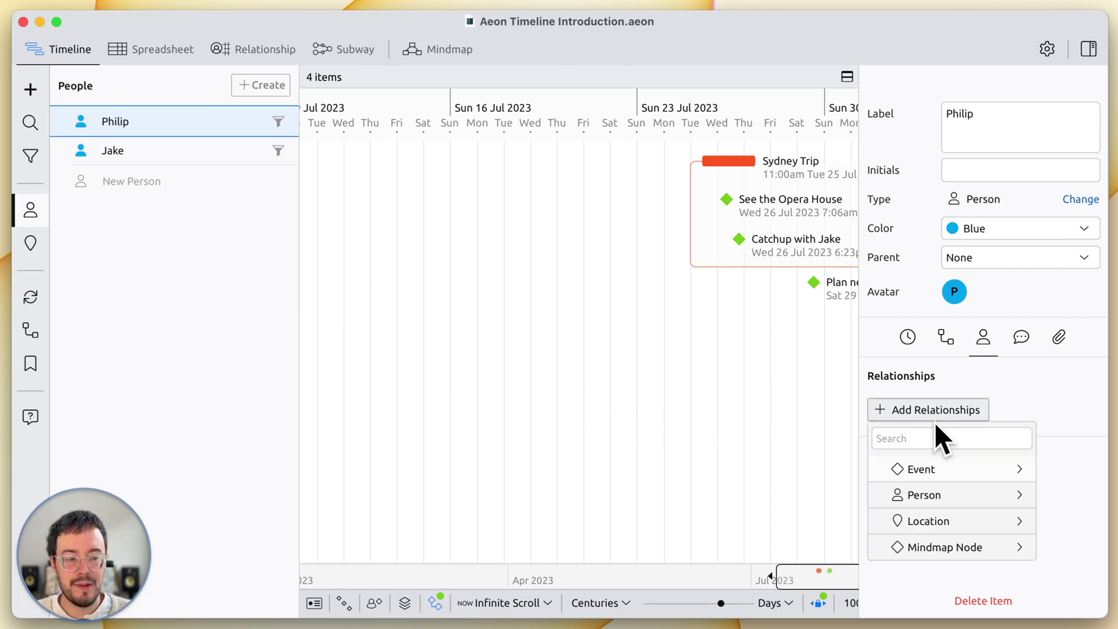
pyautogui.moveTo(953, 468)
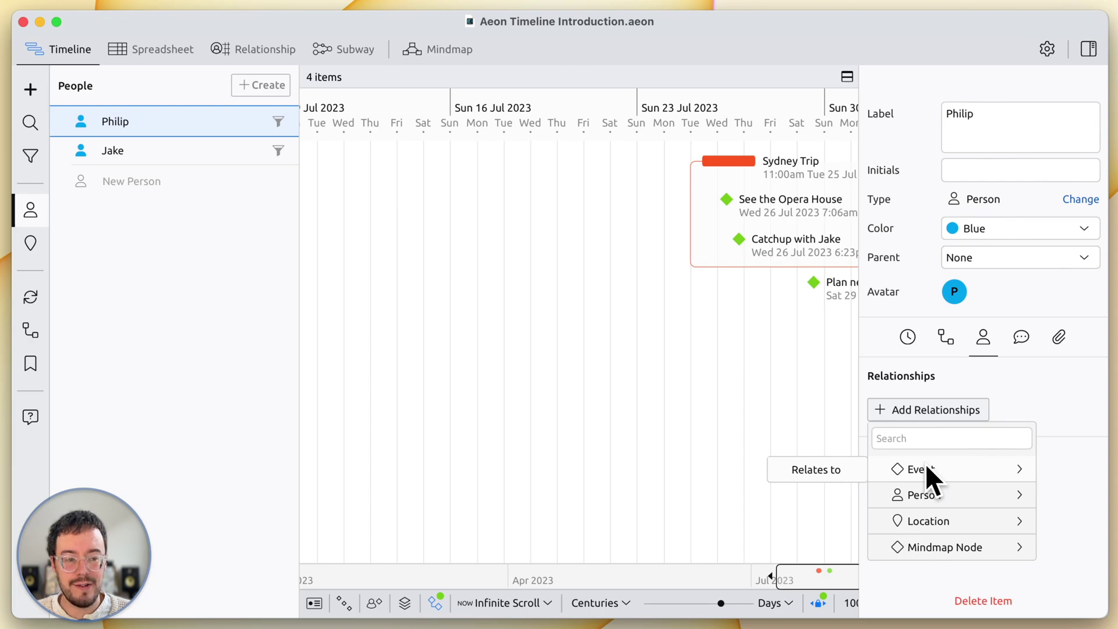
pyautogui.click(829, 470)
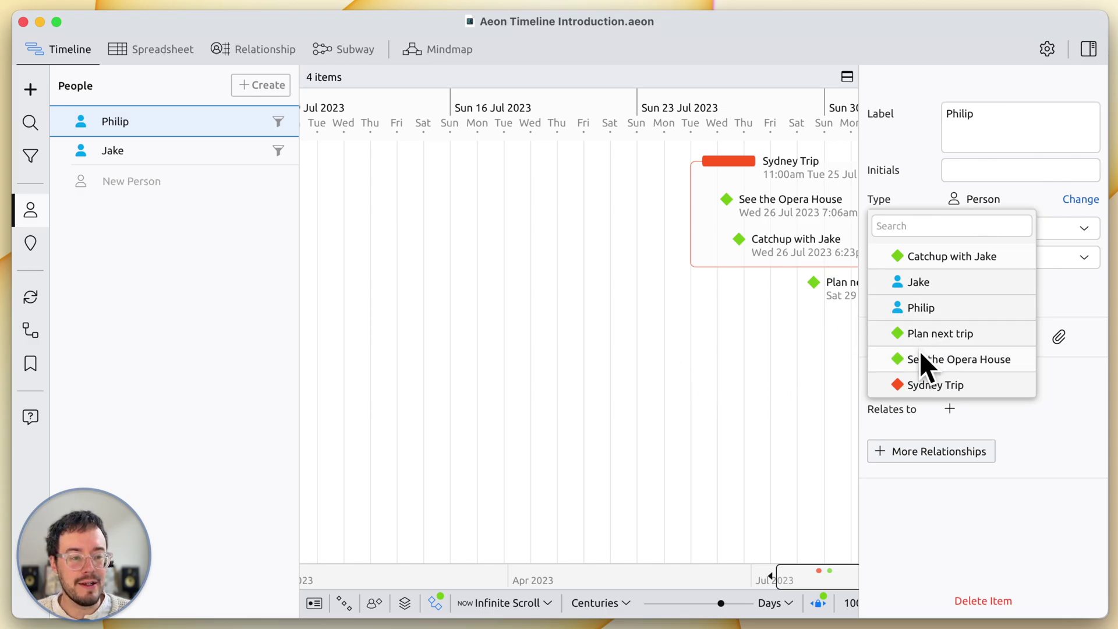
pyautogui.click(918, 384)
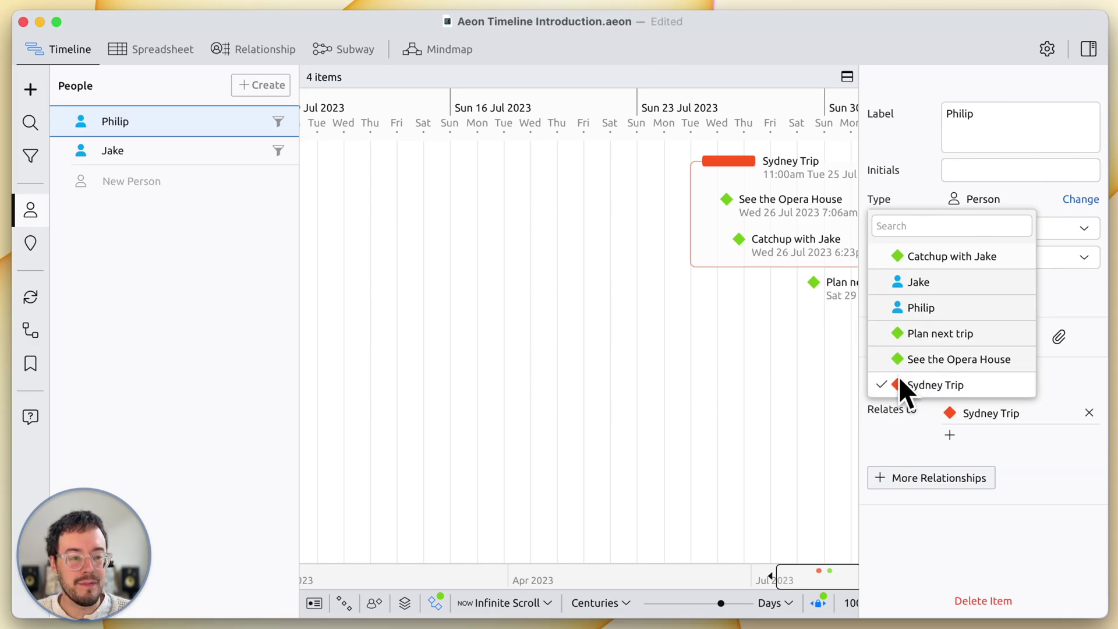
pyautogui.click(752, 367)
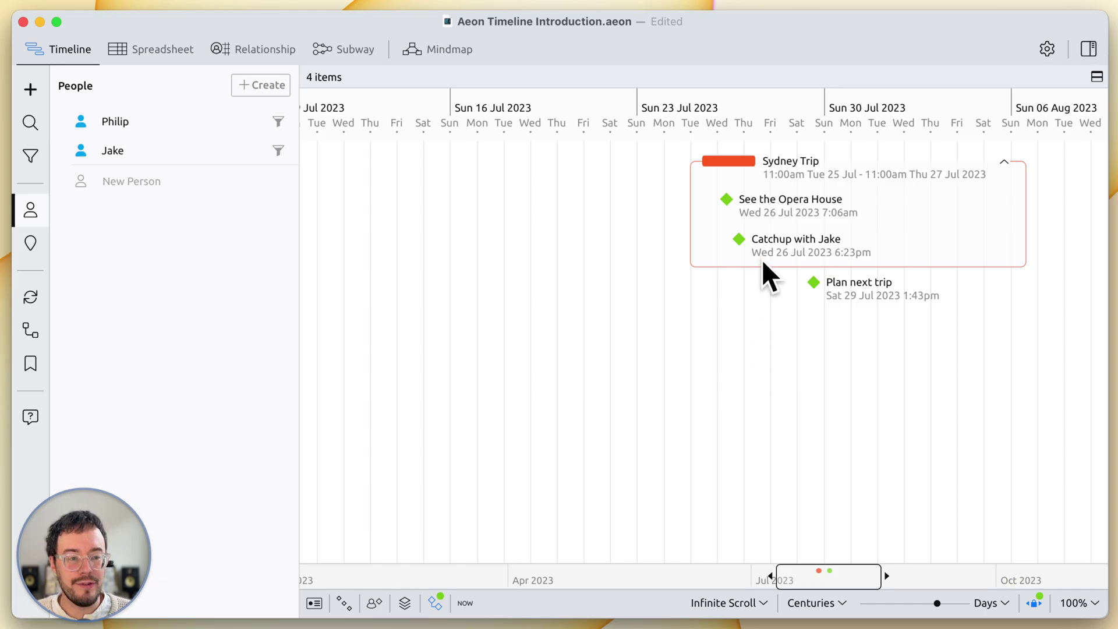
pyautogui.hscroll(2, 756, 262)
pyautogui.hscroll(5, 699, 253)
pyautogui.hscroll(2, 611, 249)
# Step: Add a Person relates-to relationship from Catchup with Jake to Jake
pyautogui.click(555, 245)
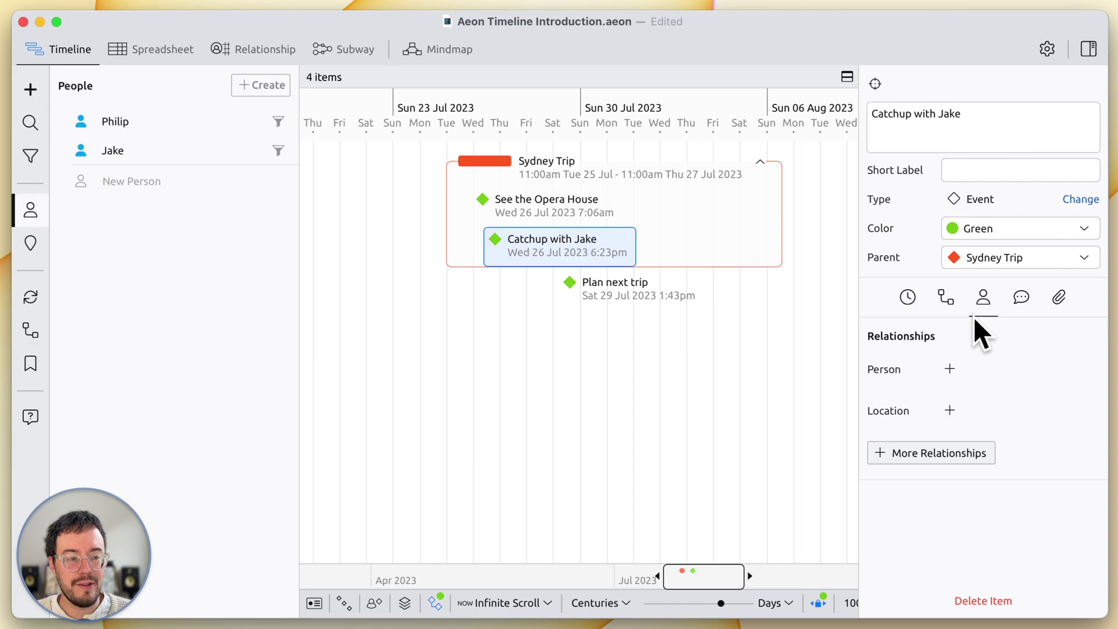
pyautogui.click(933, 455)
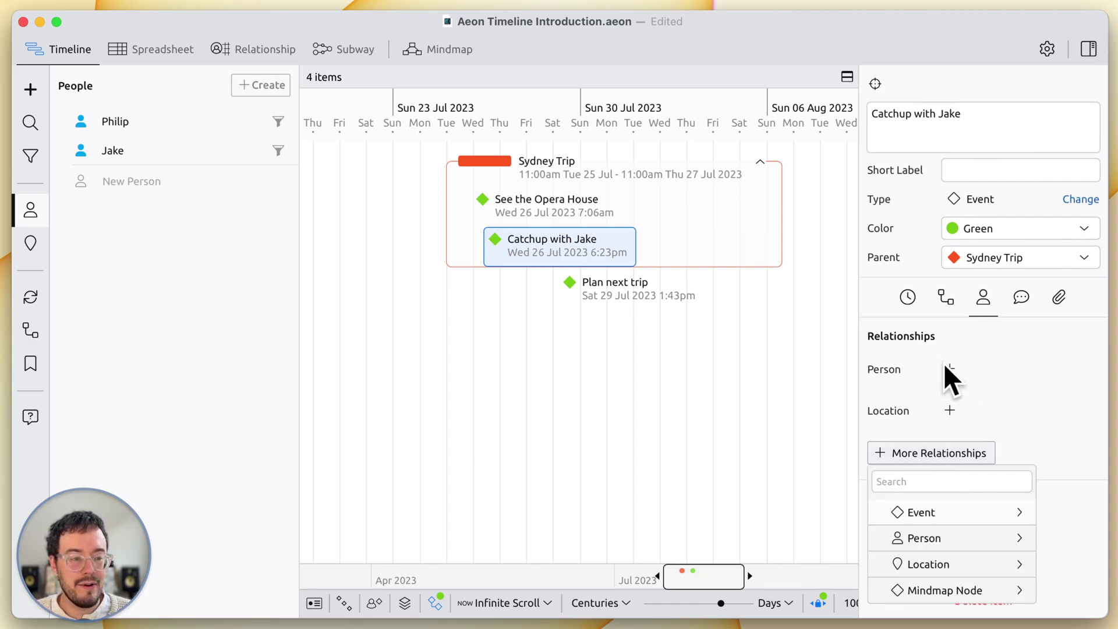
pyautogui.moveTo(952, 512)
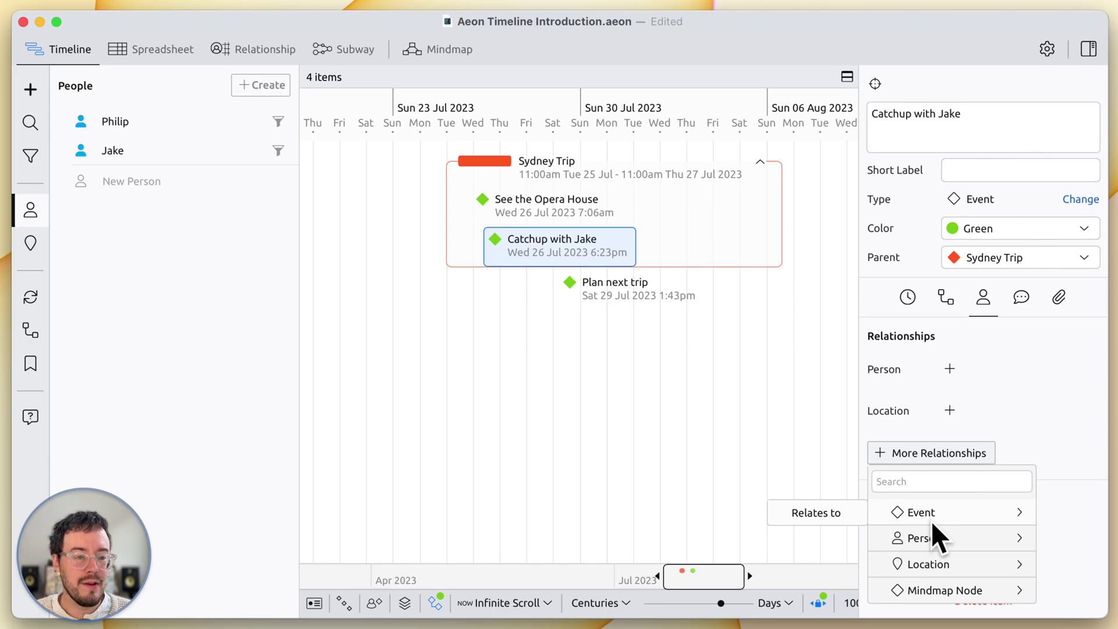
pyautogui.moveTo(924, 538)
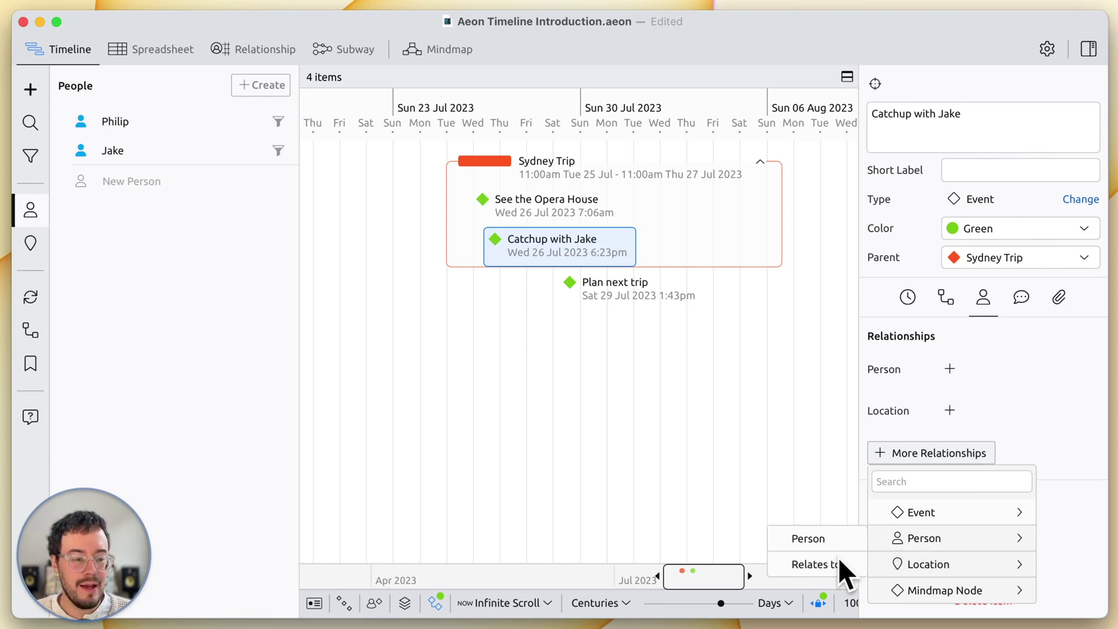
pyautogui.click(838, 558)
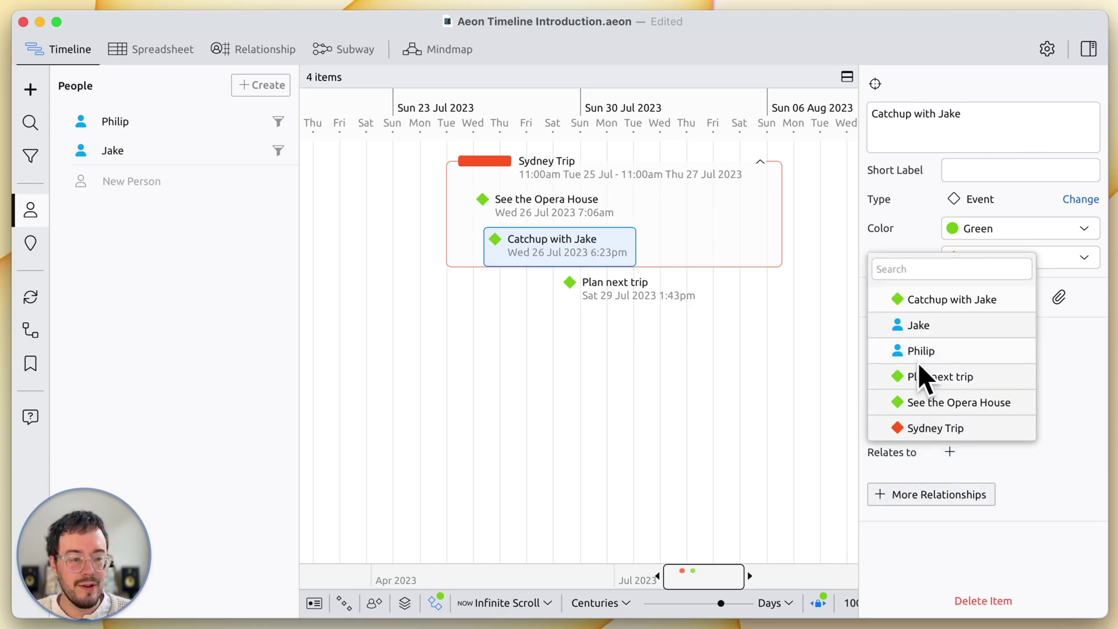
pyautogui.click(921, 324)
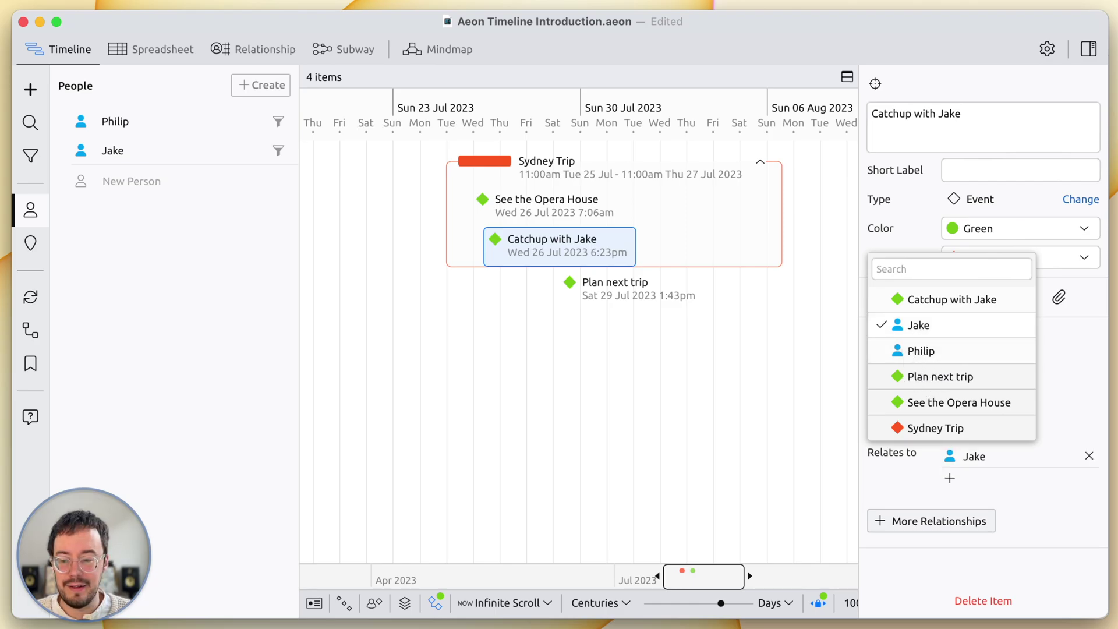
pyautogui.click(791, 356)
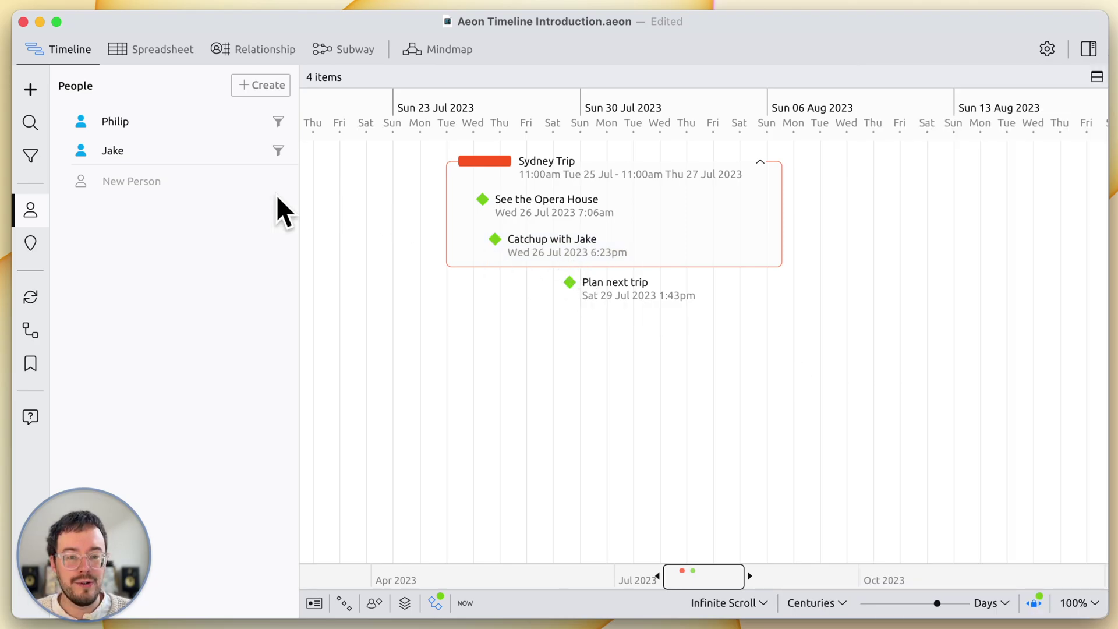
# Step: Check Jake's entry, reselect the event and save the timeline with Cmd+S
pyautogui.click(127, 153)
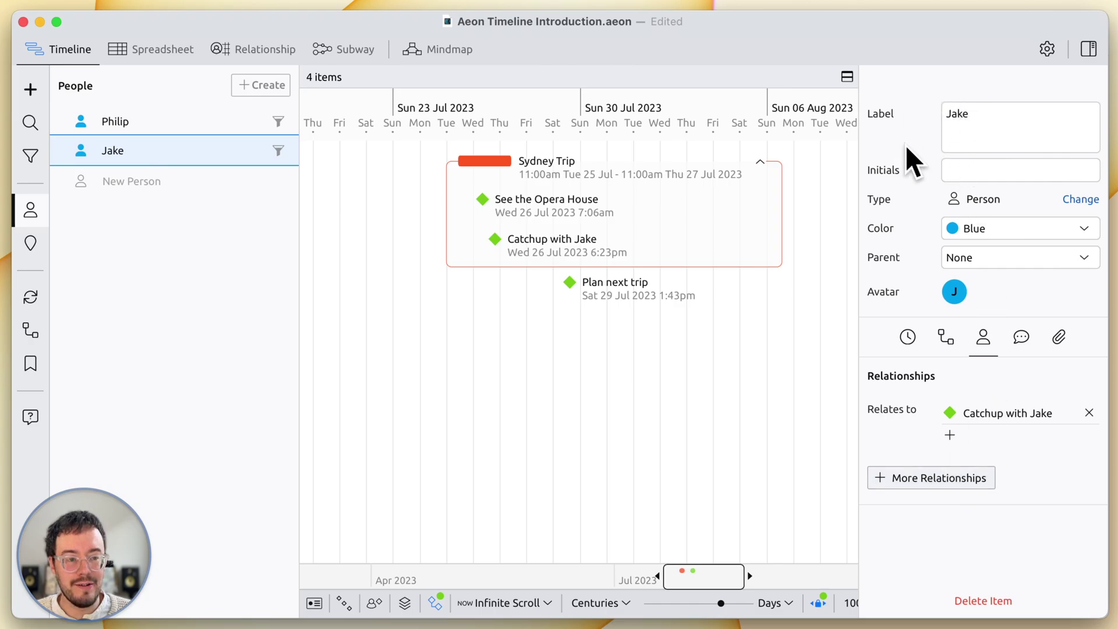
pyautogui.click(575, 247)
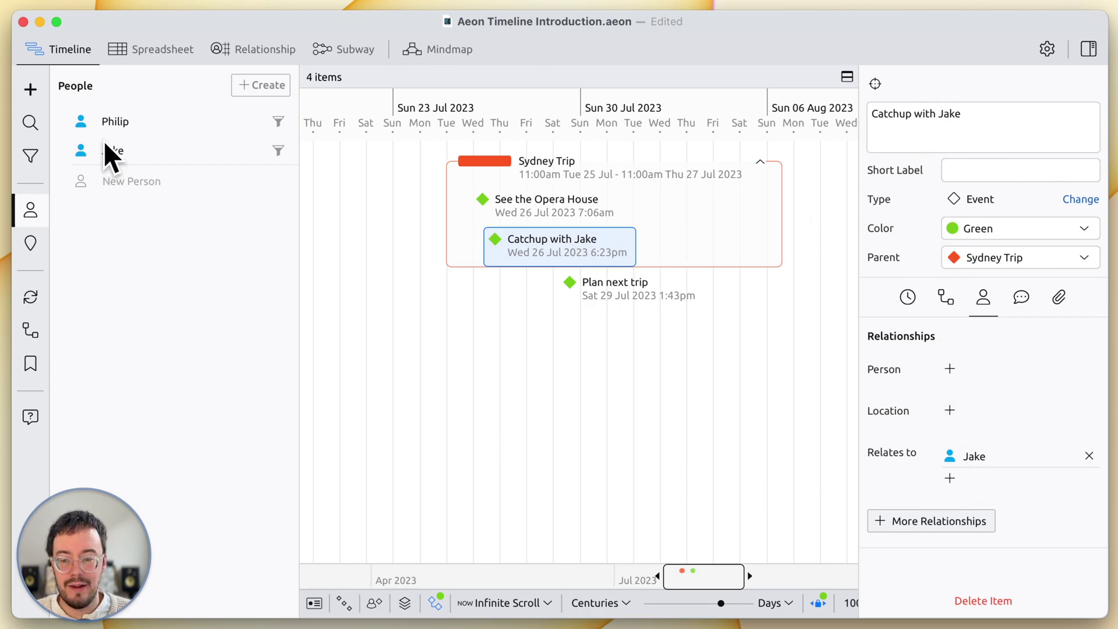
pyautogui.press('super+Tab')
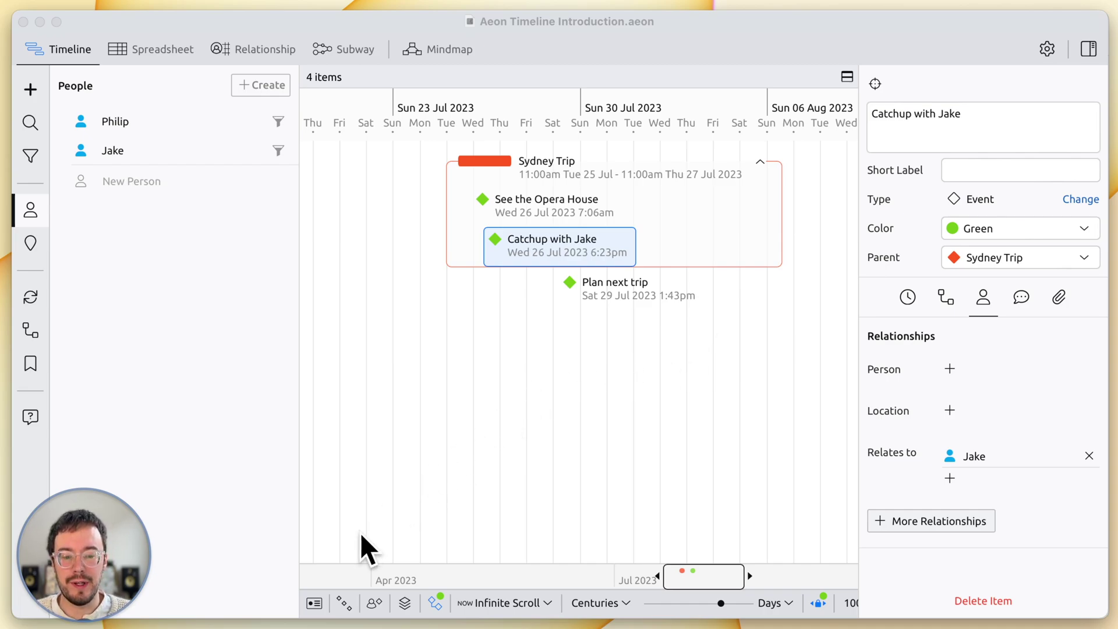
pyautogui.click(321, 611)
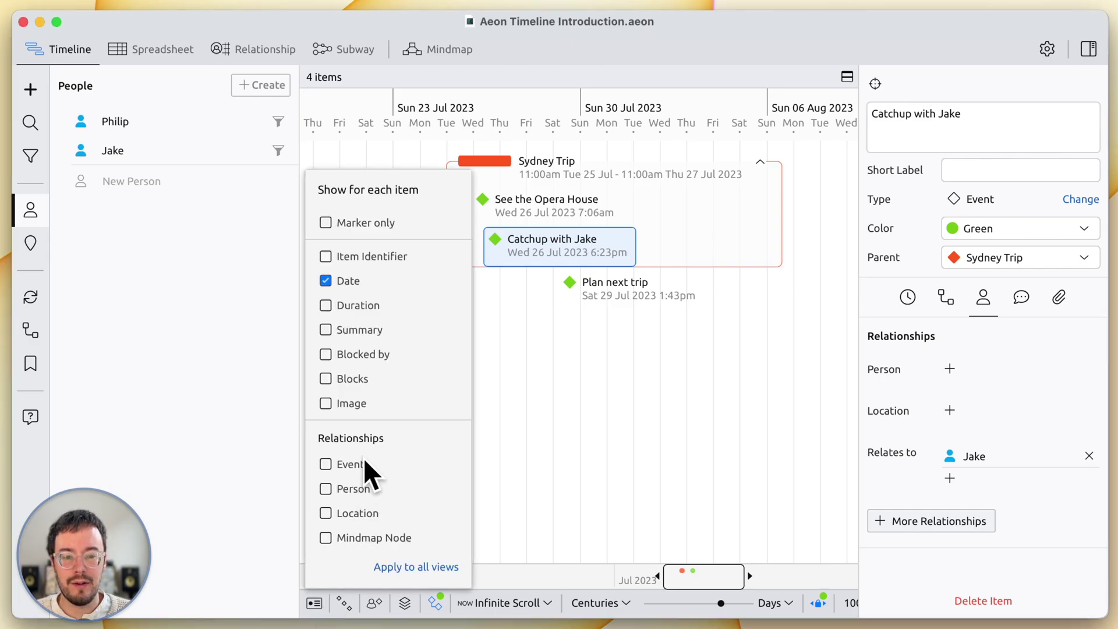
# Step: Tick Person and Duration so every timeline item shows its people and duration
pyautogui.click(345, 489)
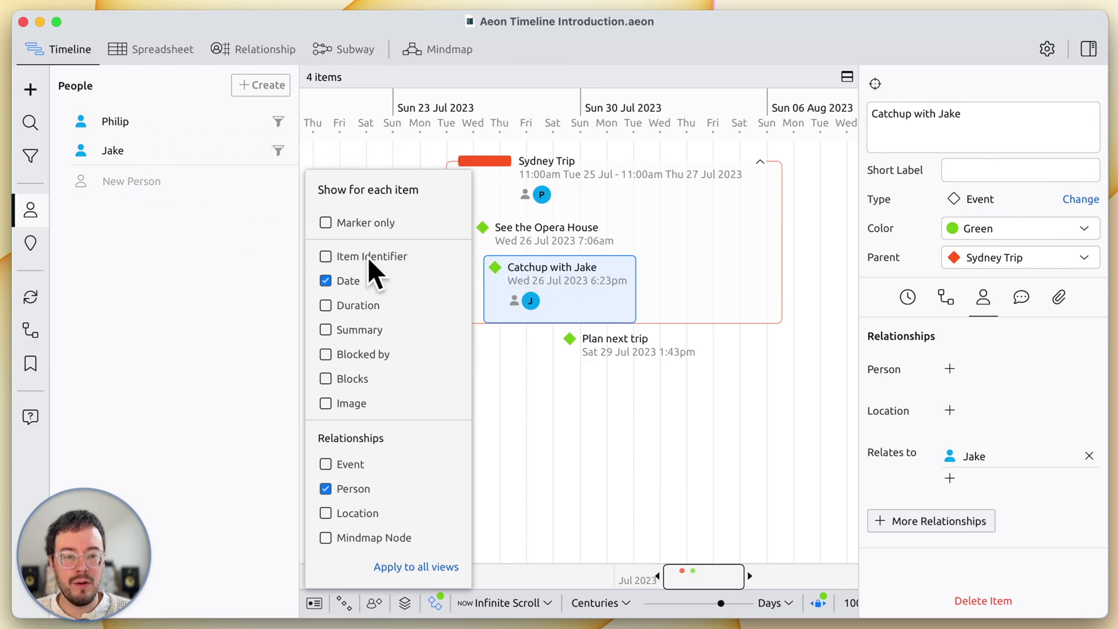
pyautogui.click(350, 305)
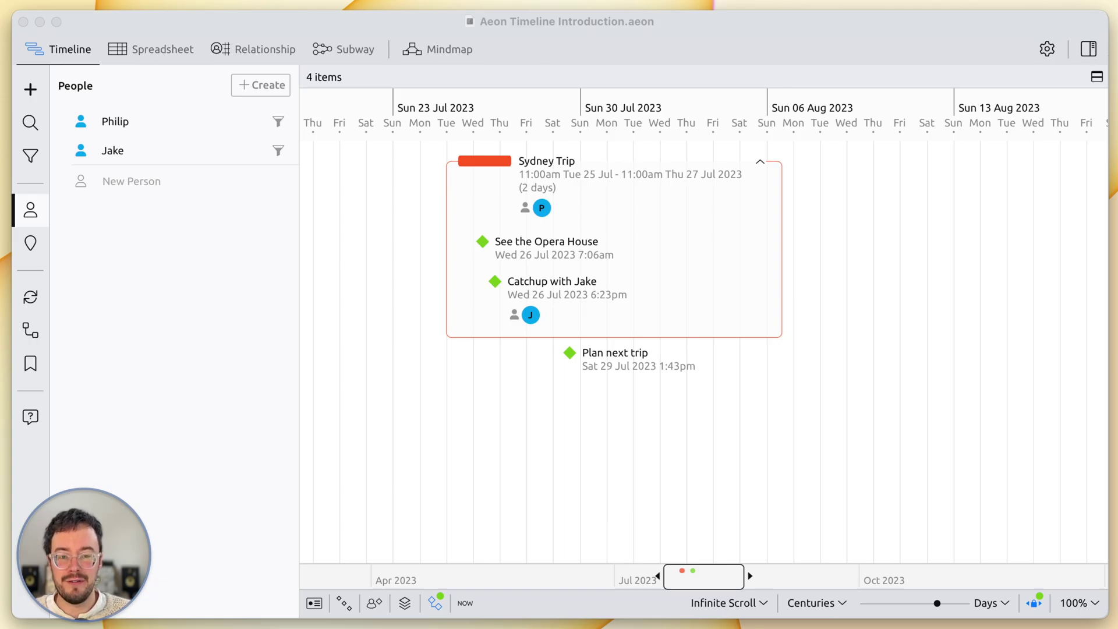
# Step: In the Spreadsheet view, create a new event named Perth Trip in the blank row
pyautogui.click(169, 49)
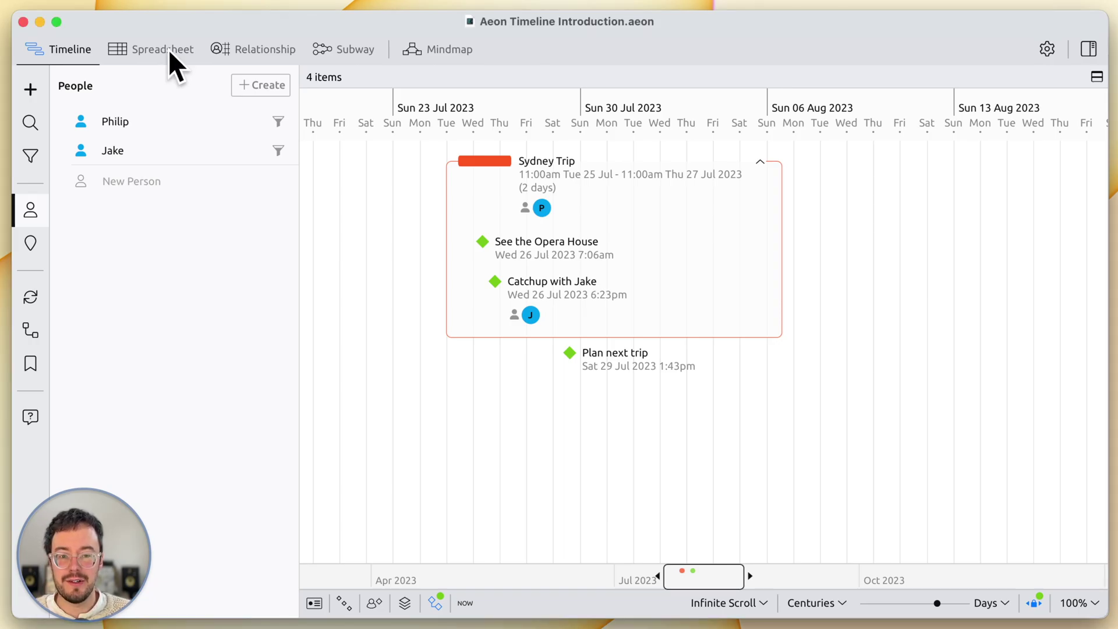
pyautogui.click(169, 49)
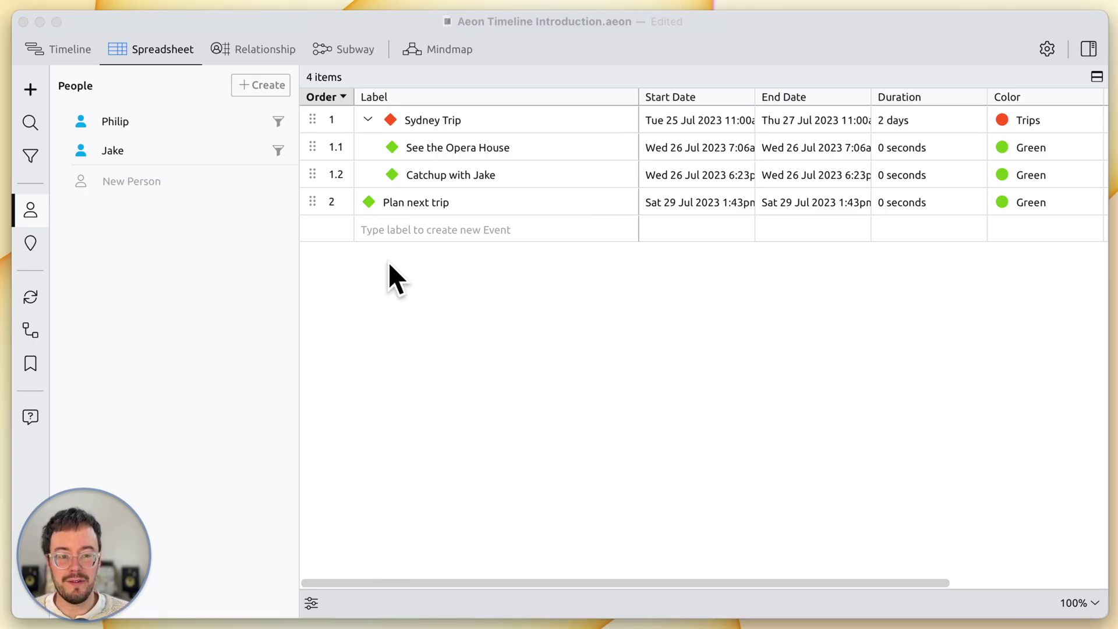
pyautogui.click(400, 227)
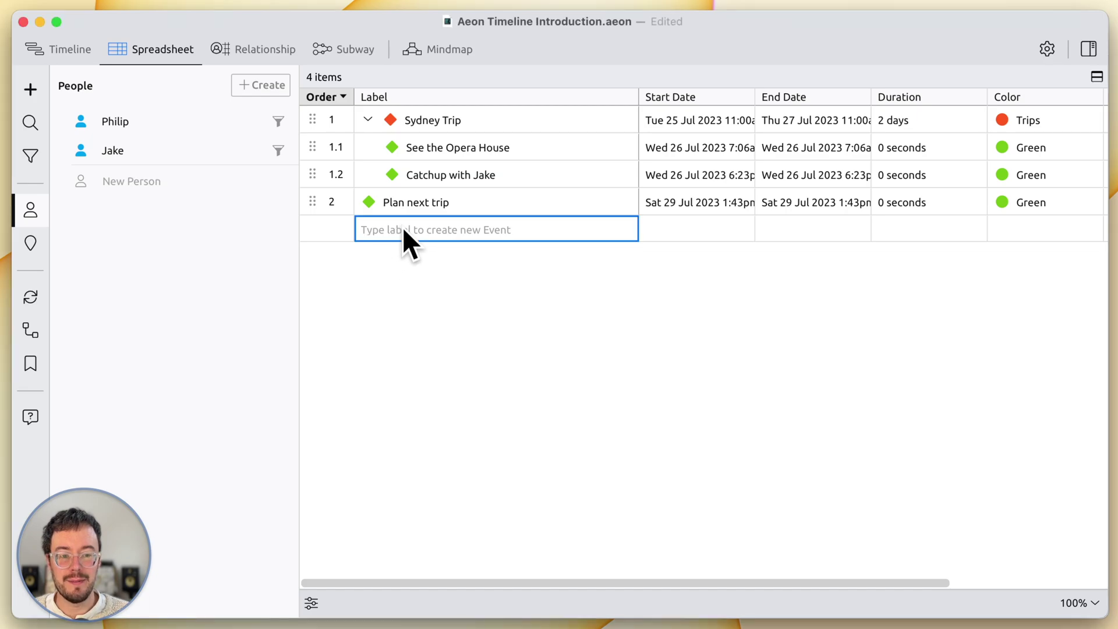
pyautogui.write('Perth')
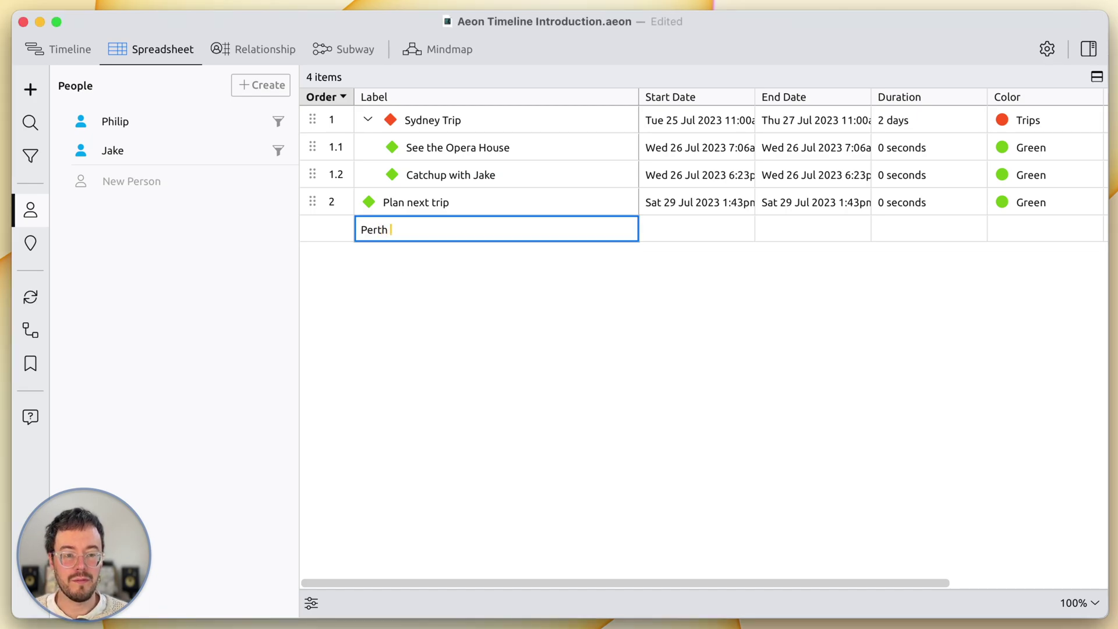
pyautogui.write(' Trip')
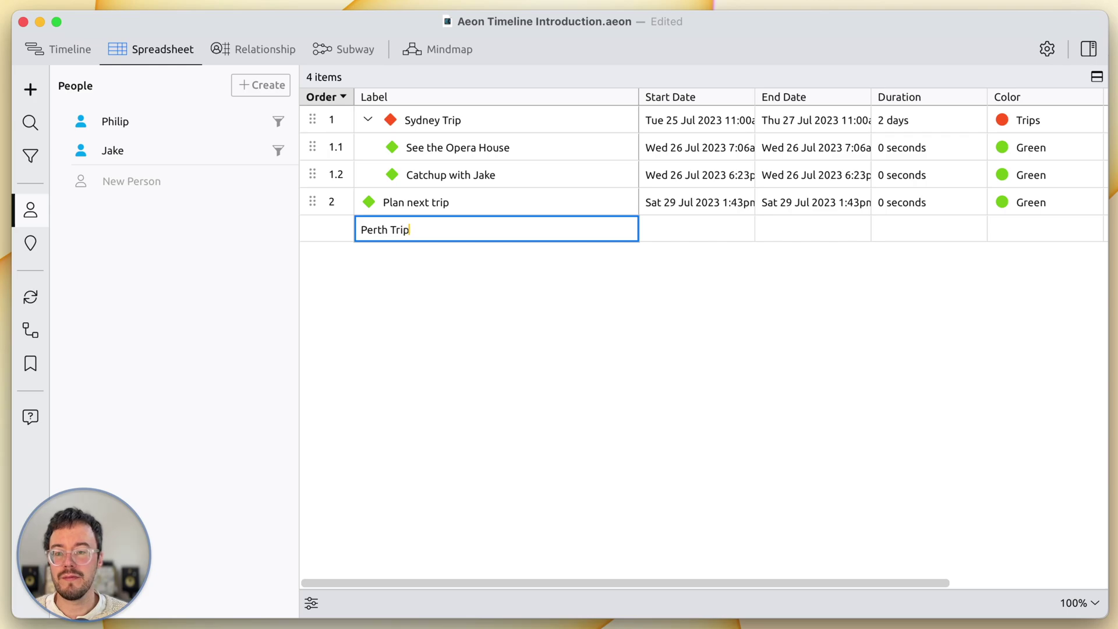
pyautogui.press('Return')
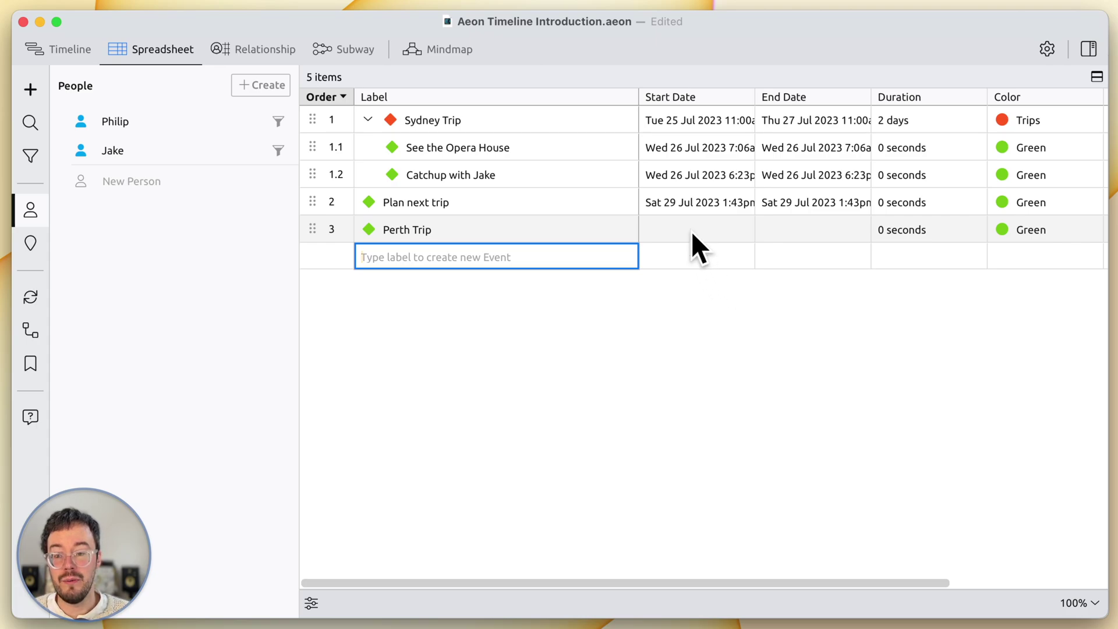
# Step: Set Perth Trip's start date to Mon 13 Nov 2023 via the calendar
pyautogui.press('Up')
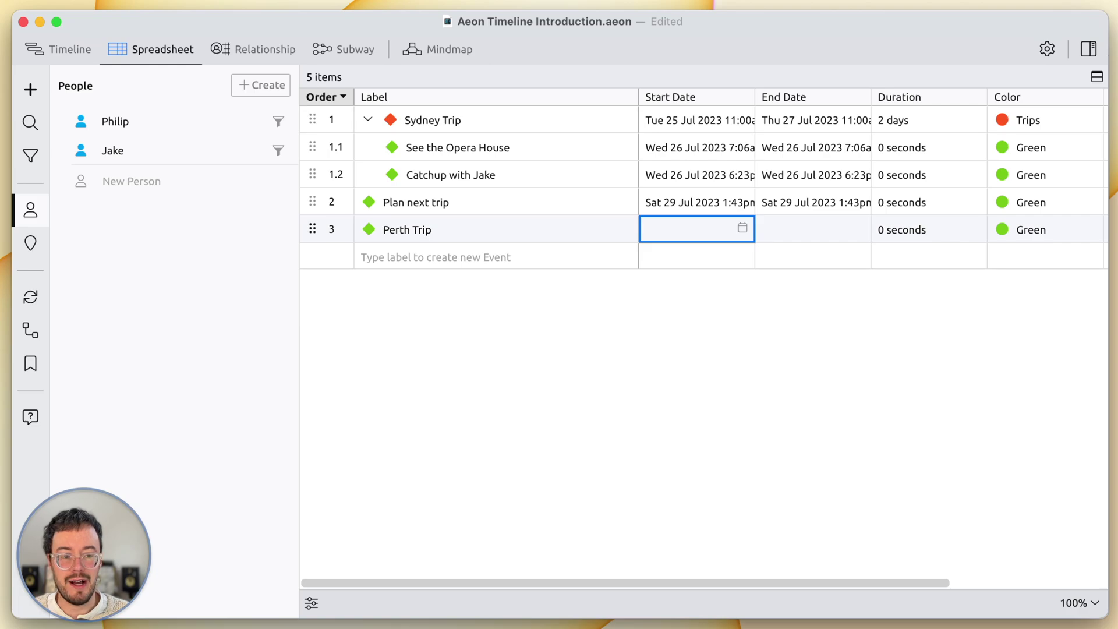
pyautogui.write('J')
pyautogui.press('BackSpace')
pyautogui.write('N')
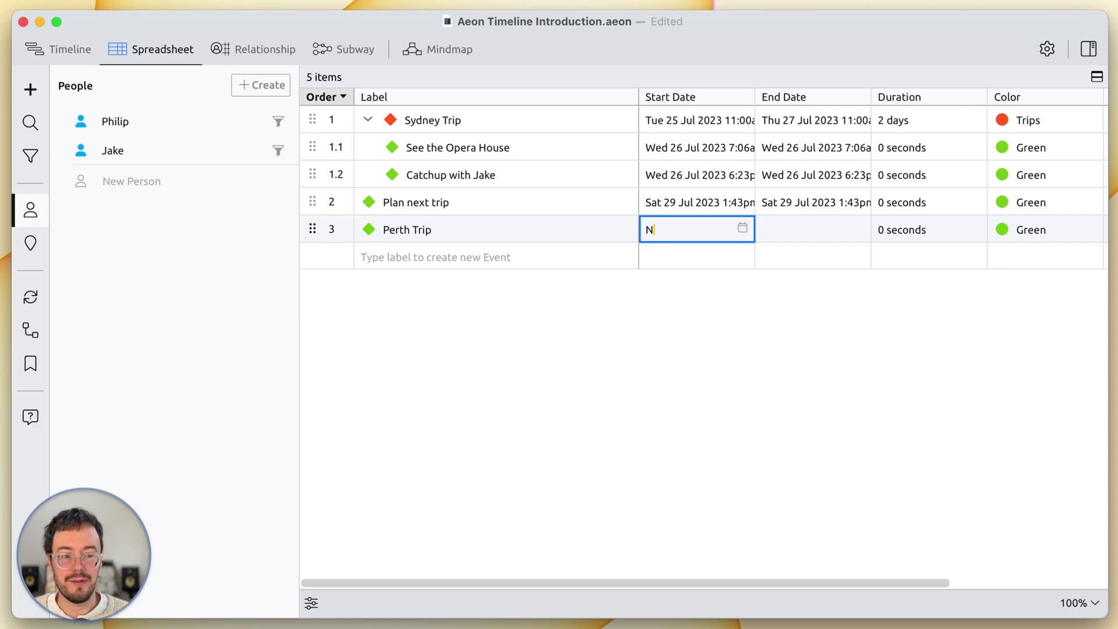
pyautogui.write('ovember 2')
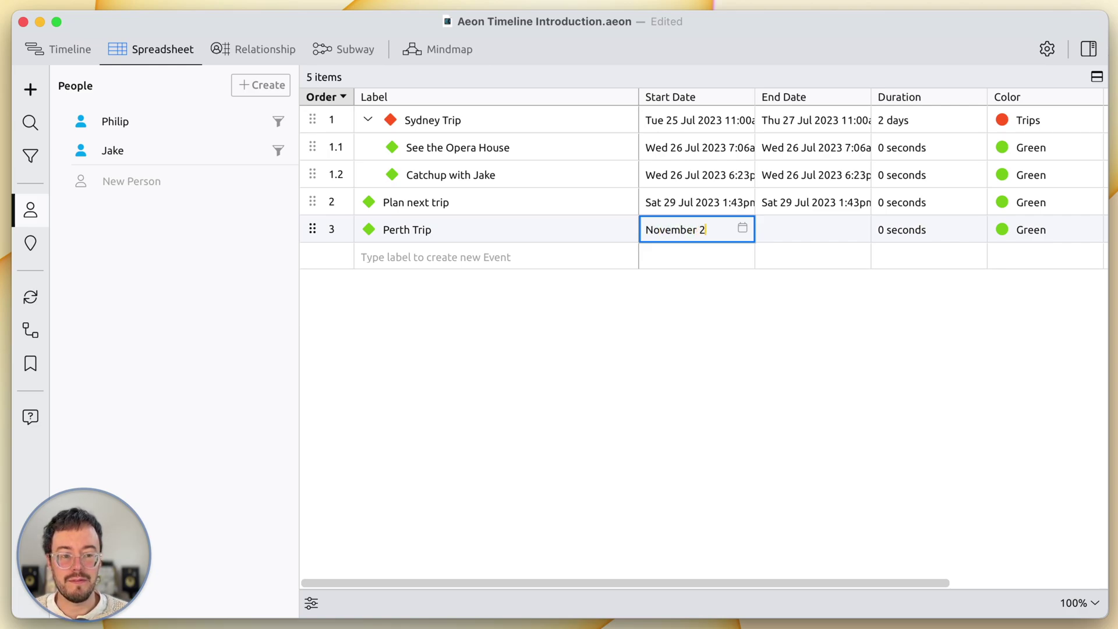
pyautogui.write('2')
pyautogui.press('Return')
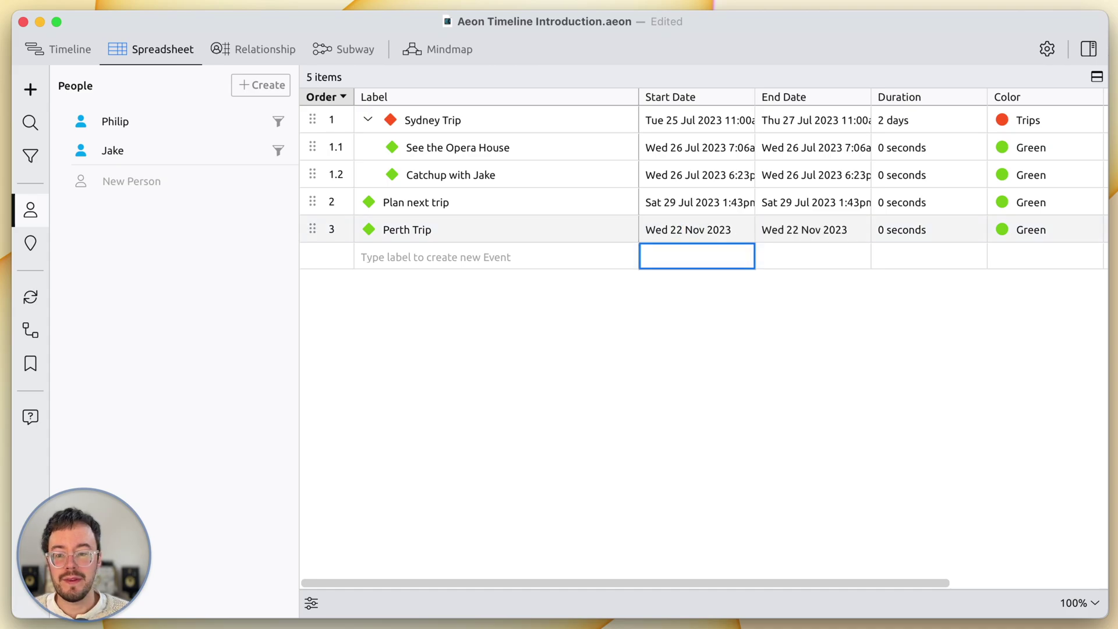
pyautogui.click(673, 227)
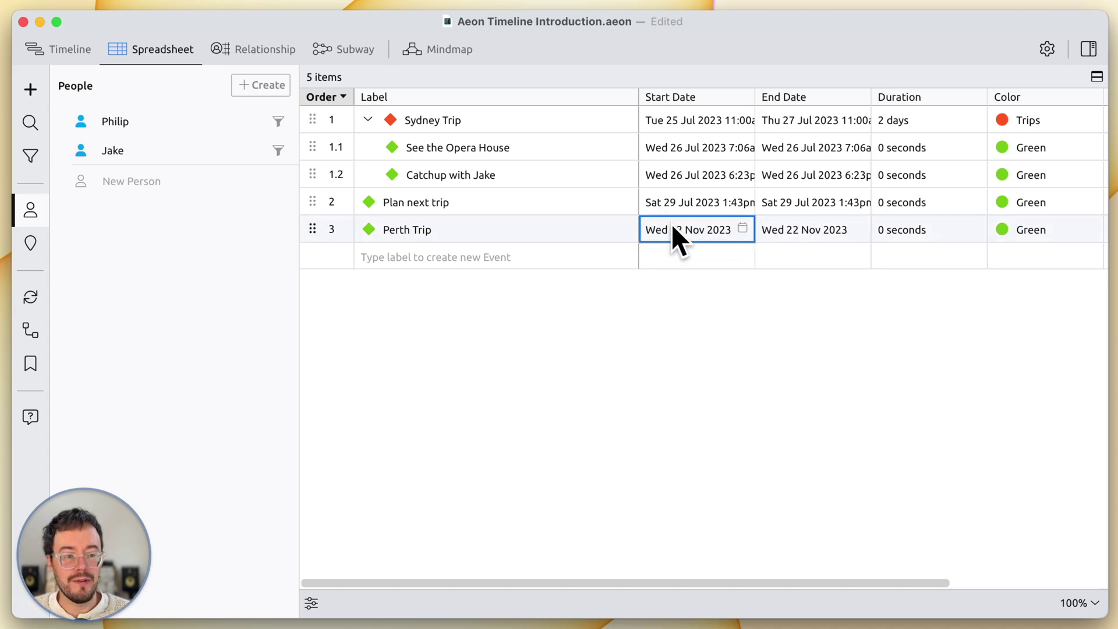
pyautogui.click(741, 227)
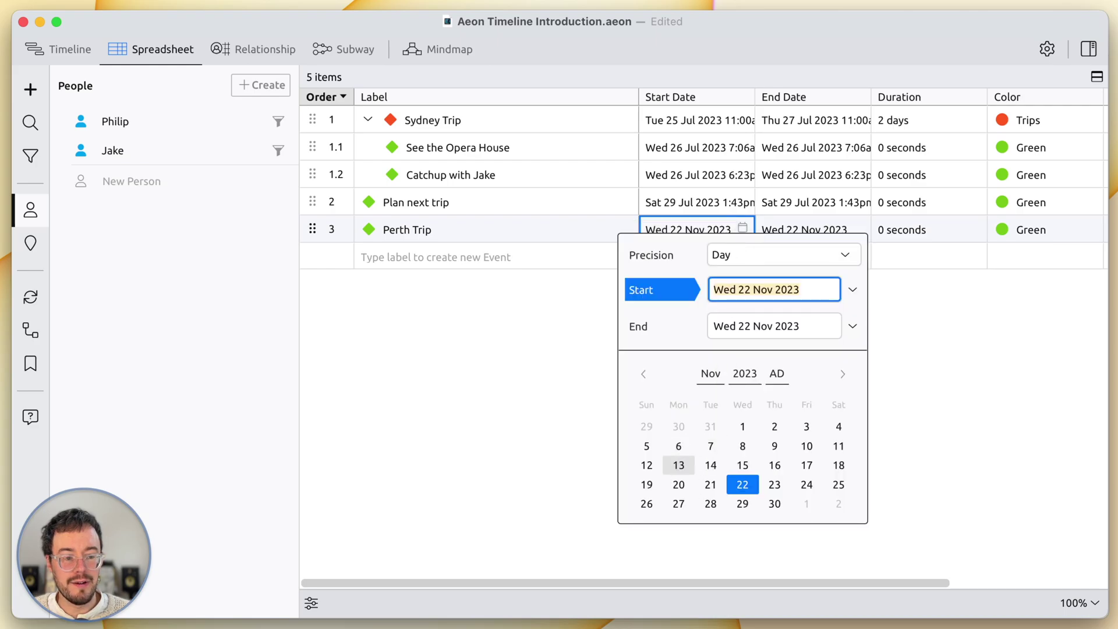
pyautogui.click(679, 465)
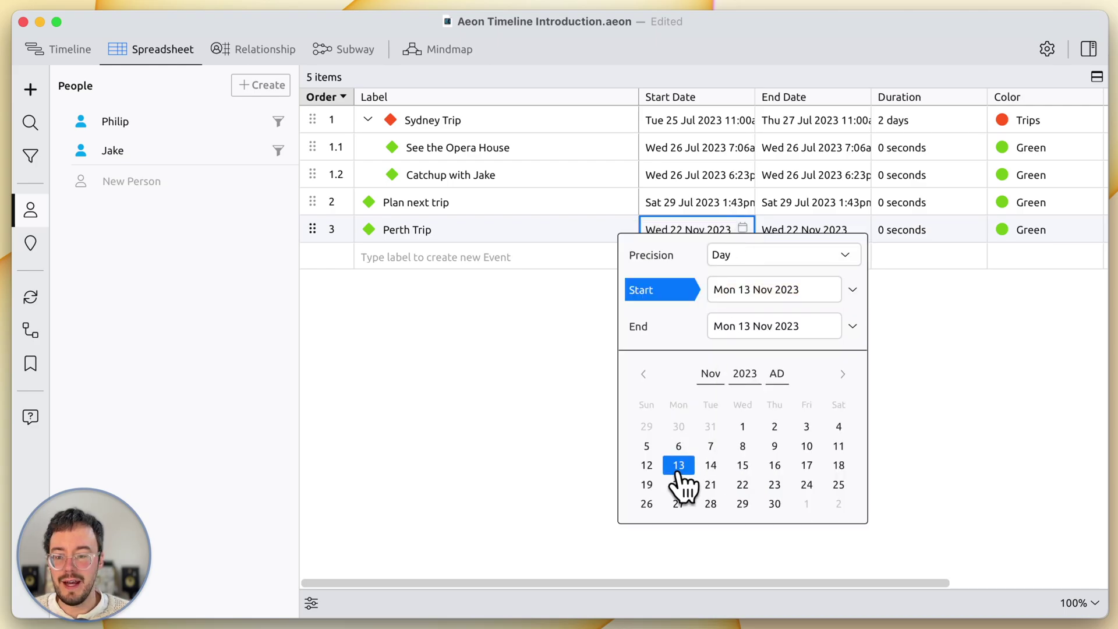
pyautogui.click(544, 452)
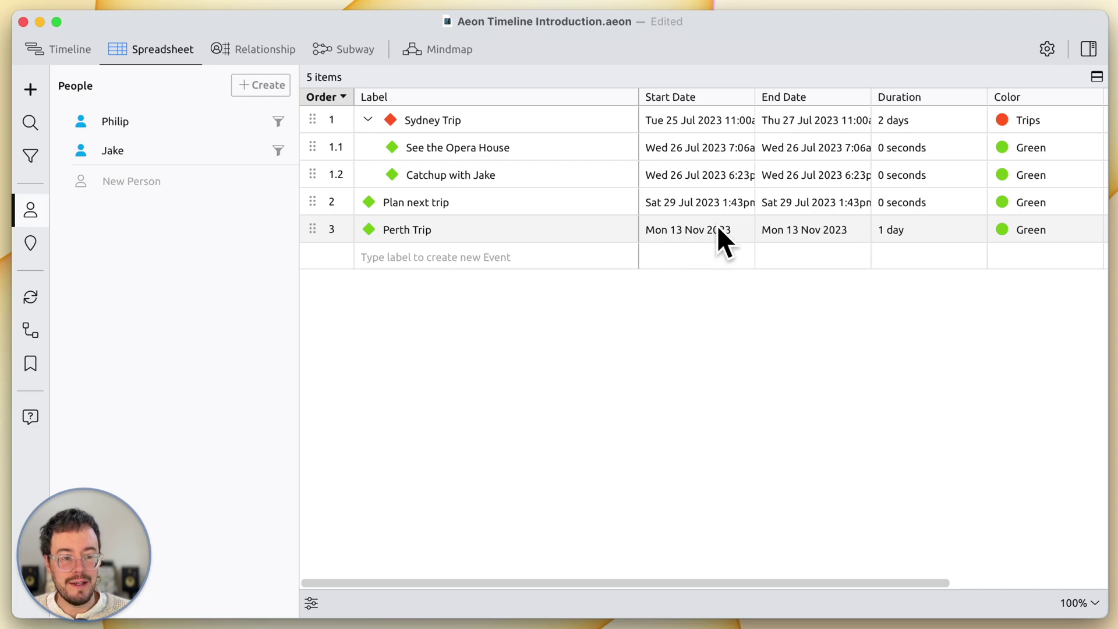
# Step: Change the date precision to Time and set the start hour to 4:00 am
pyautogui.click(679, 229)
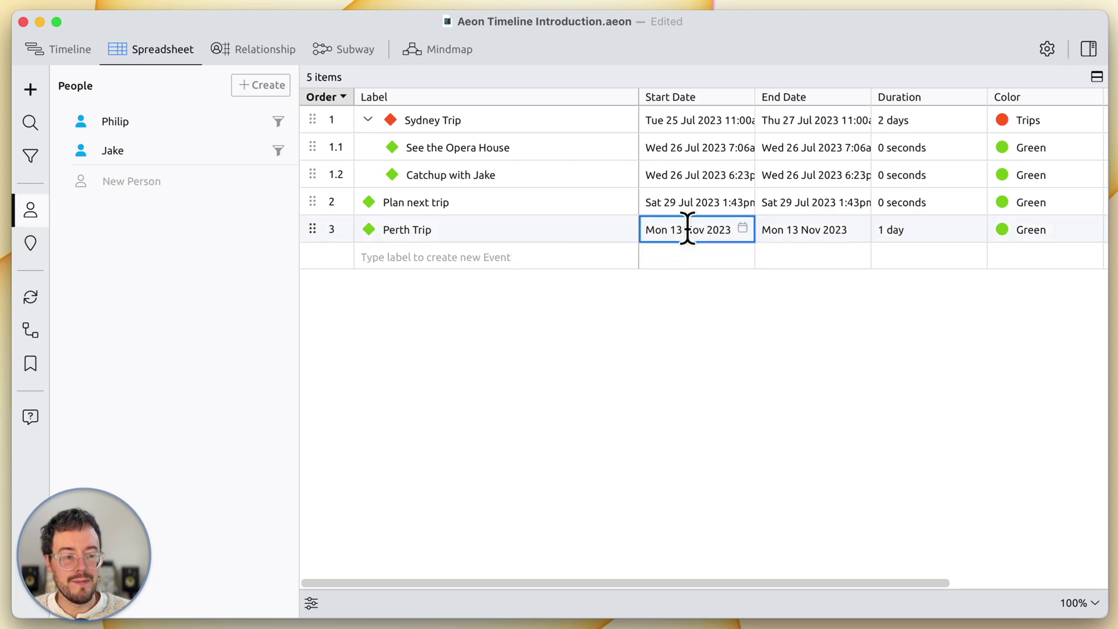
pyautogui.click(742, 229)
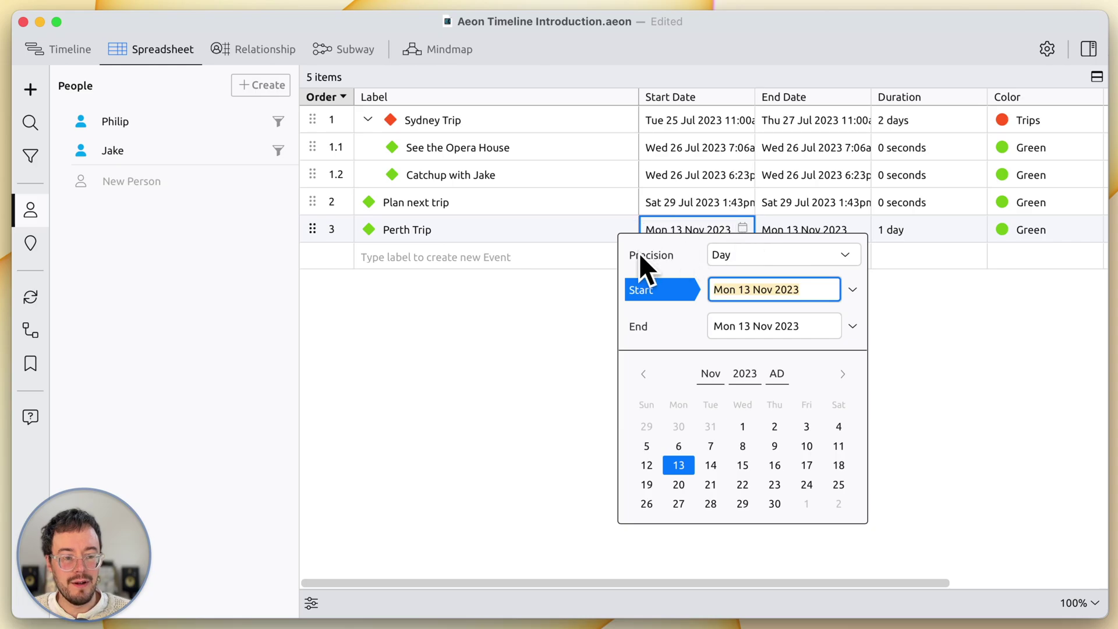
pyautogui.click(734, 254)
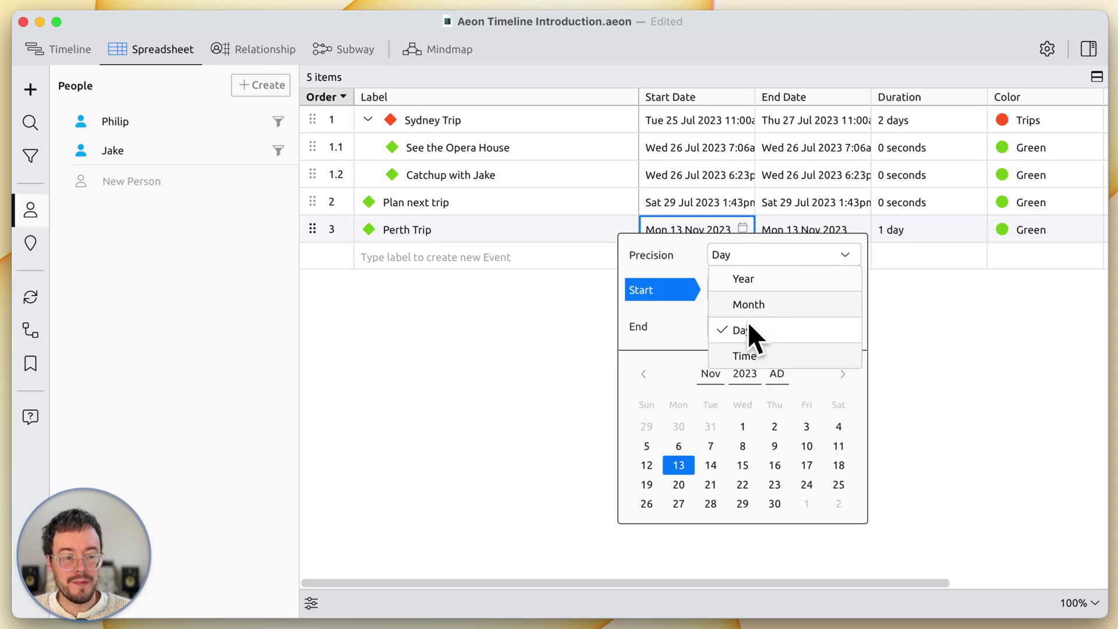
pyautogui.click(747, 357)
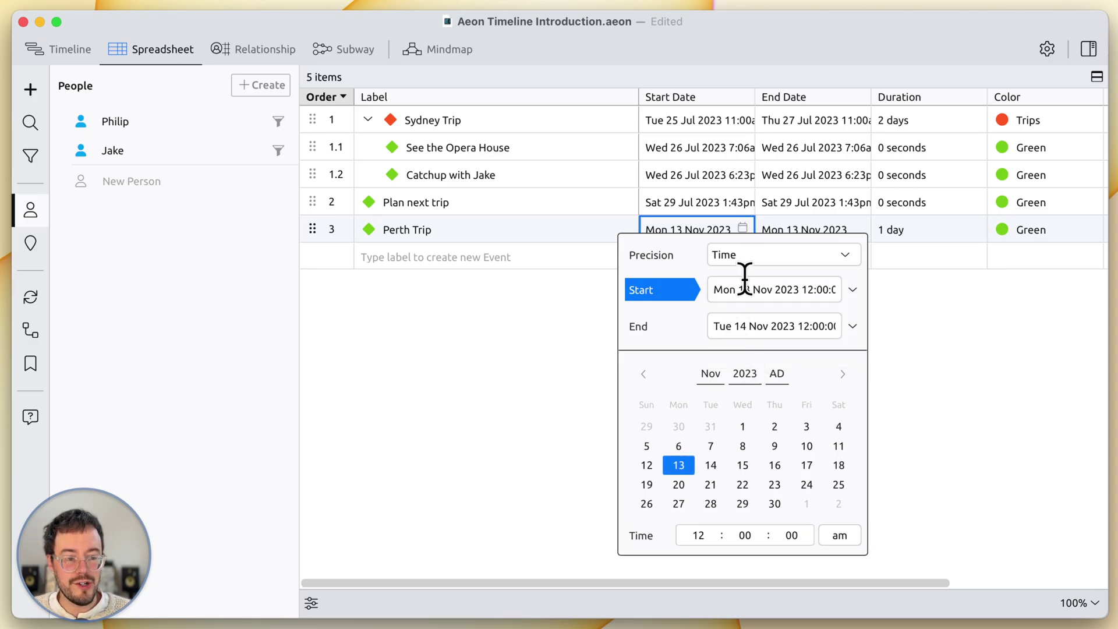
pyautogui.click(699, 533)
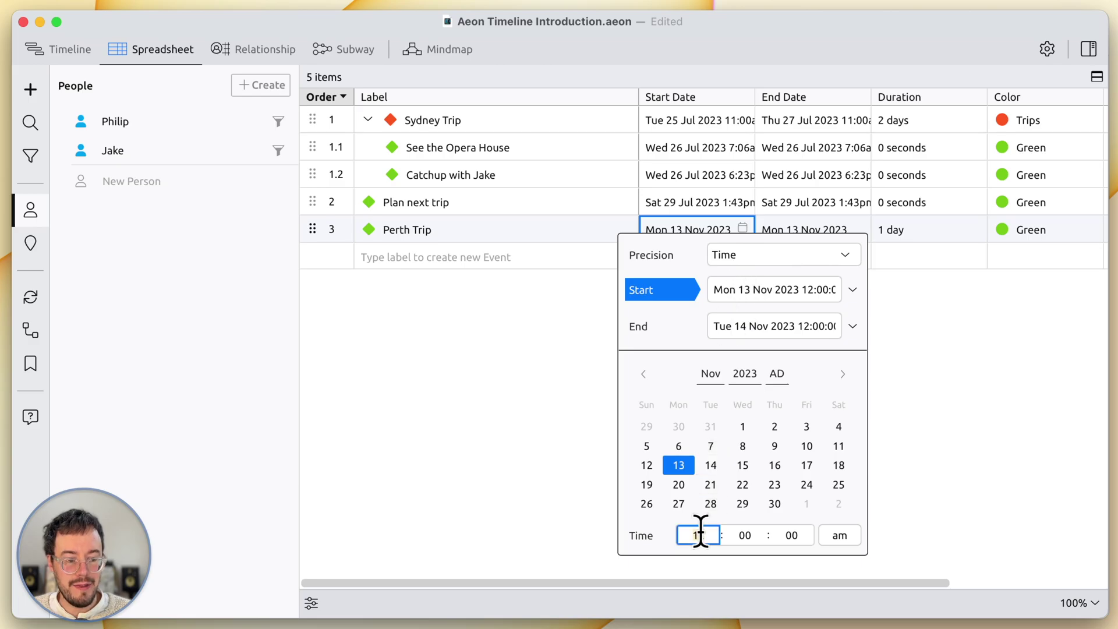
pyautogui.write('4')
pyautogui.press('Tab')
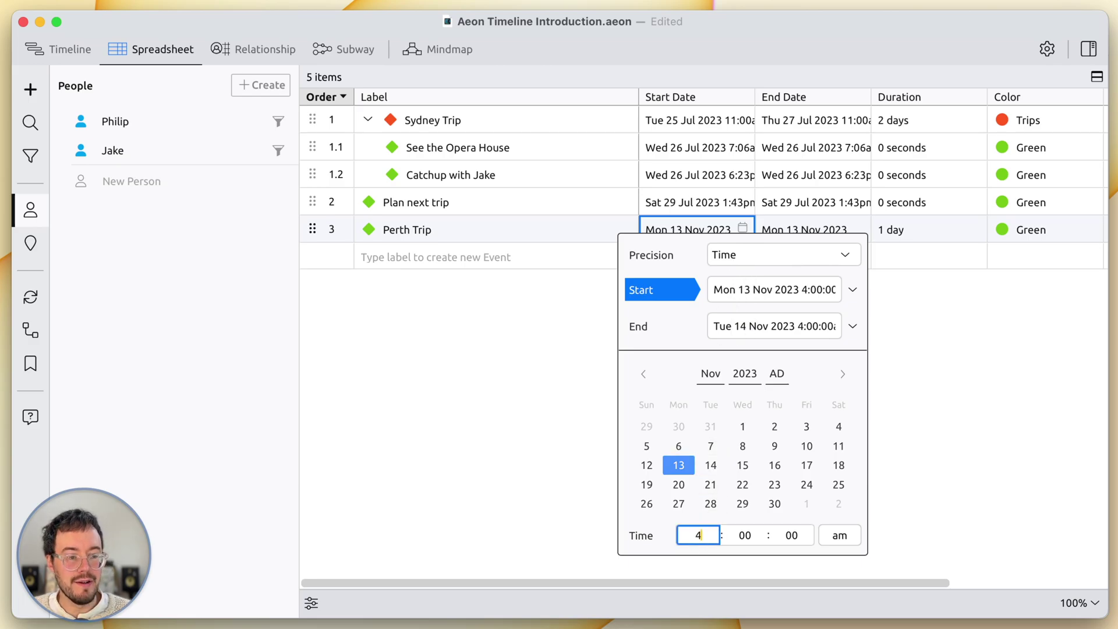
pyautogui.click(549, 508)
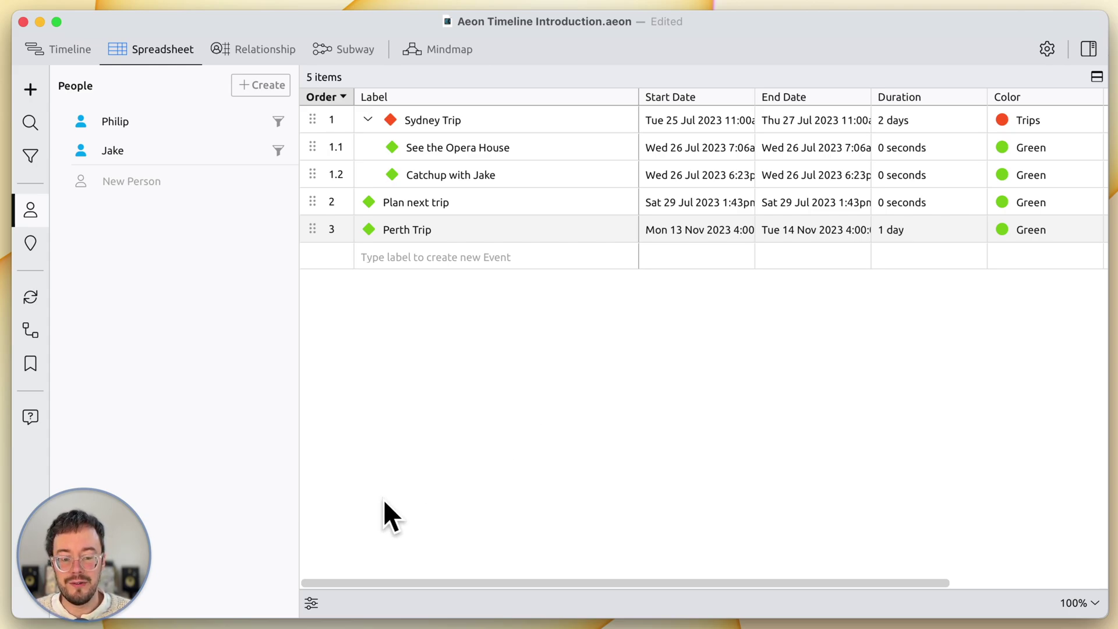
# Step: Hide the Type and Color columns and show the Relates to and Summary columns
pyautogui.click(311, 604)
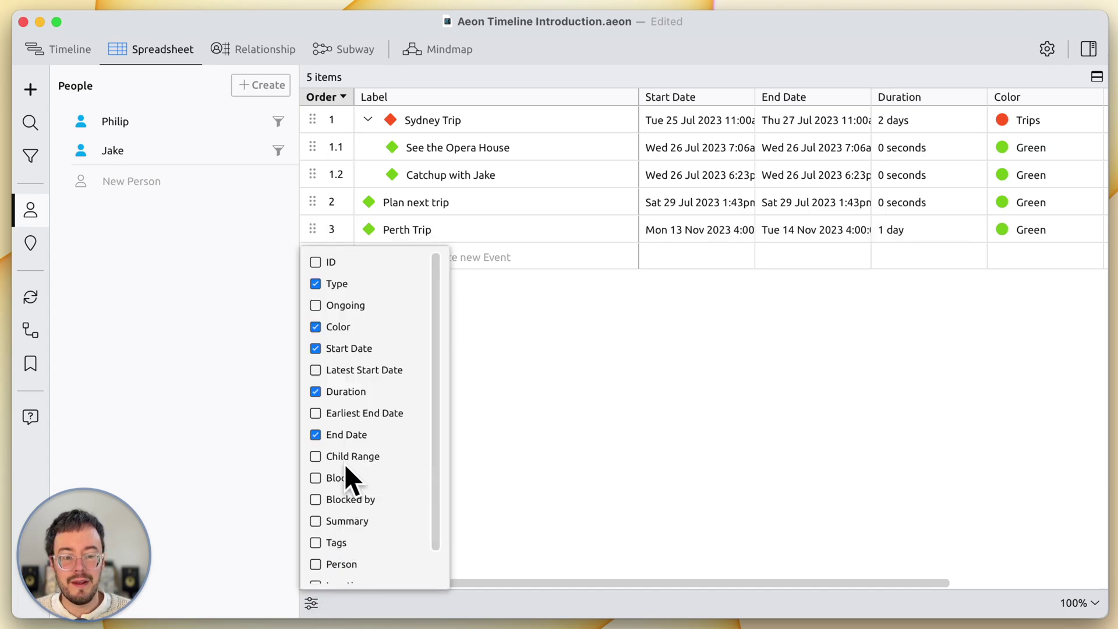
pyautogui.click(332, 327)
pyautogui.click(332, 281)
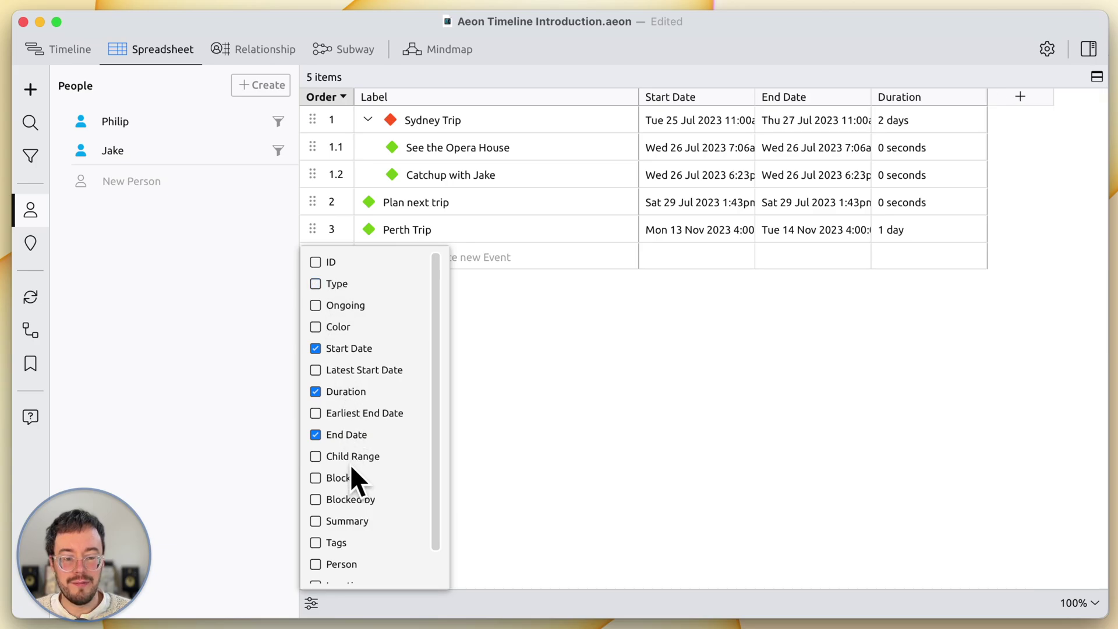
pyautogui.scroll(-2, 350, 467)
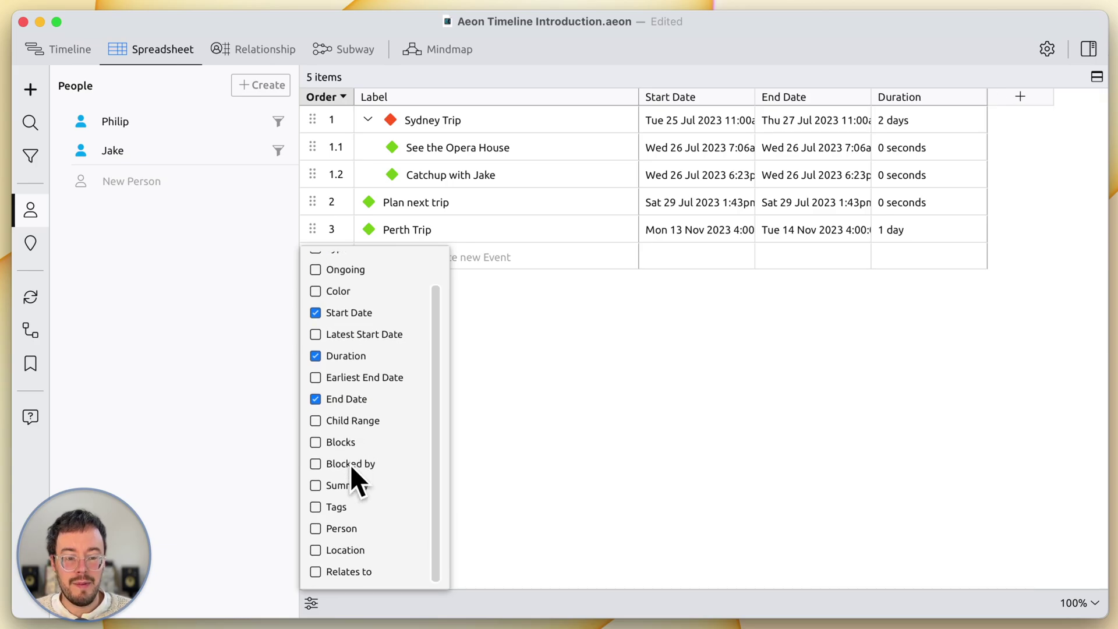
pyautogui.click(337, 572)
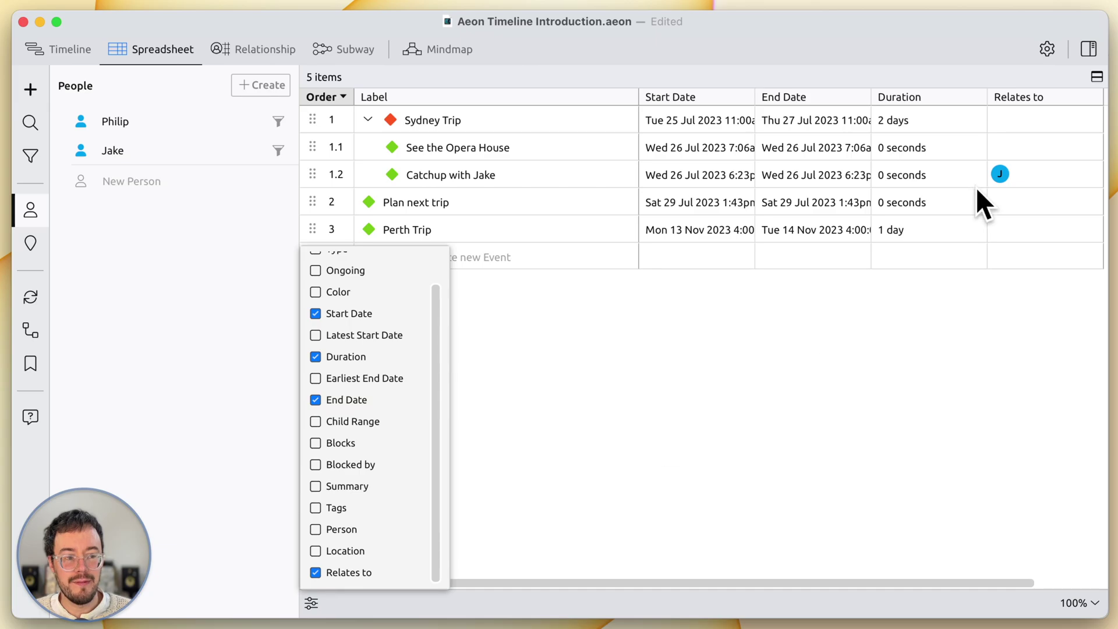
pyautogui.hscroll(2, 980, 189)
pyautogui.hscroll(2, 961, 157)
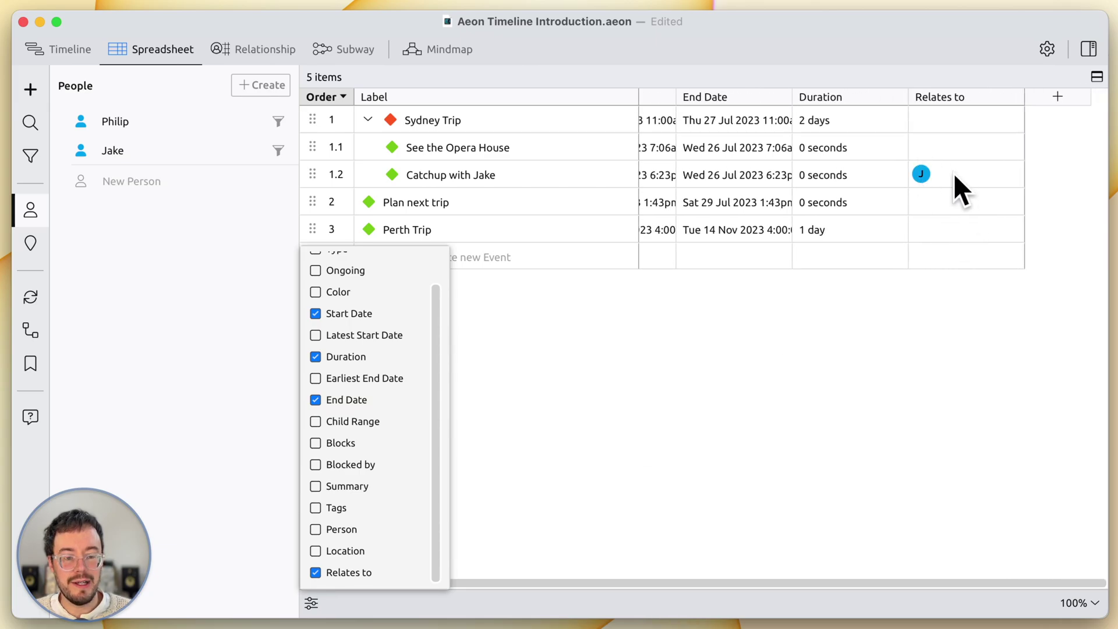
pyautogui.click(349, 486)
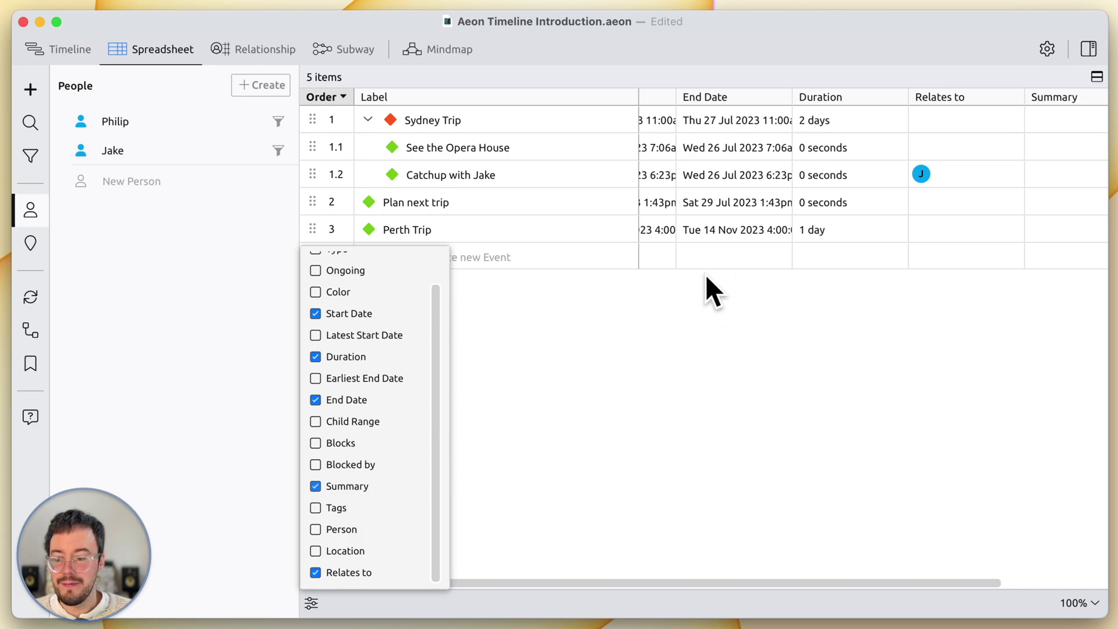
pyautogui.hscroll(2, 827, 237)
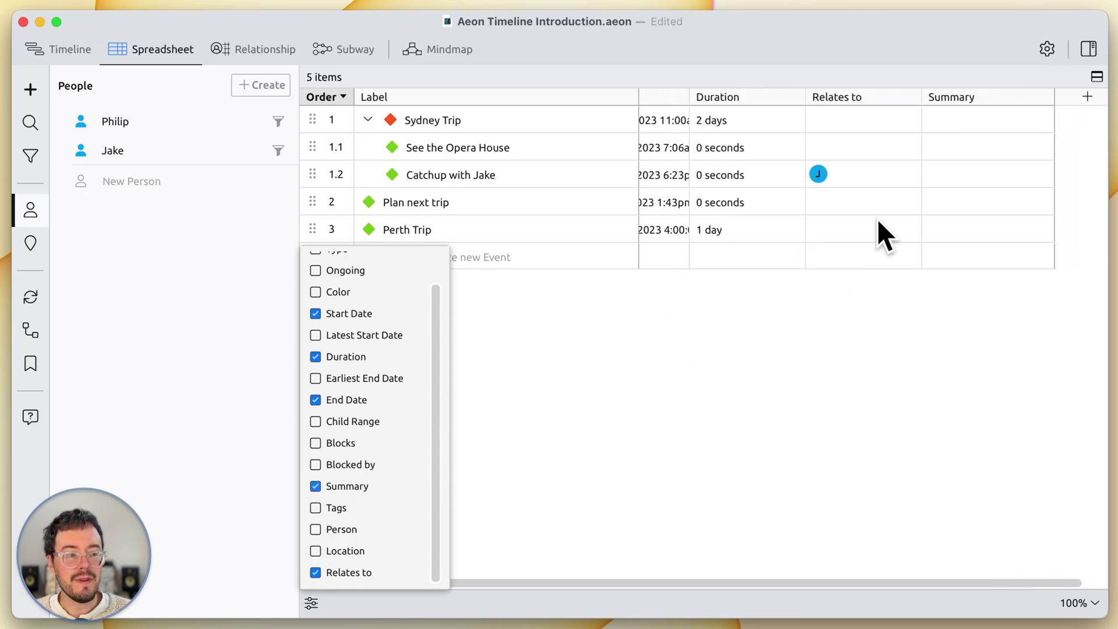
# Step: Give Catchup with Jake the summary 'Go to that cafe'
pyautogui.click(936, 172)
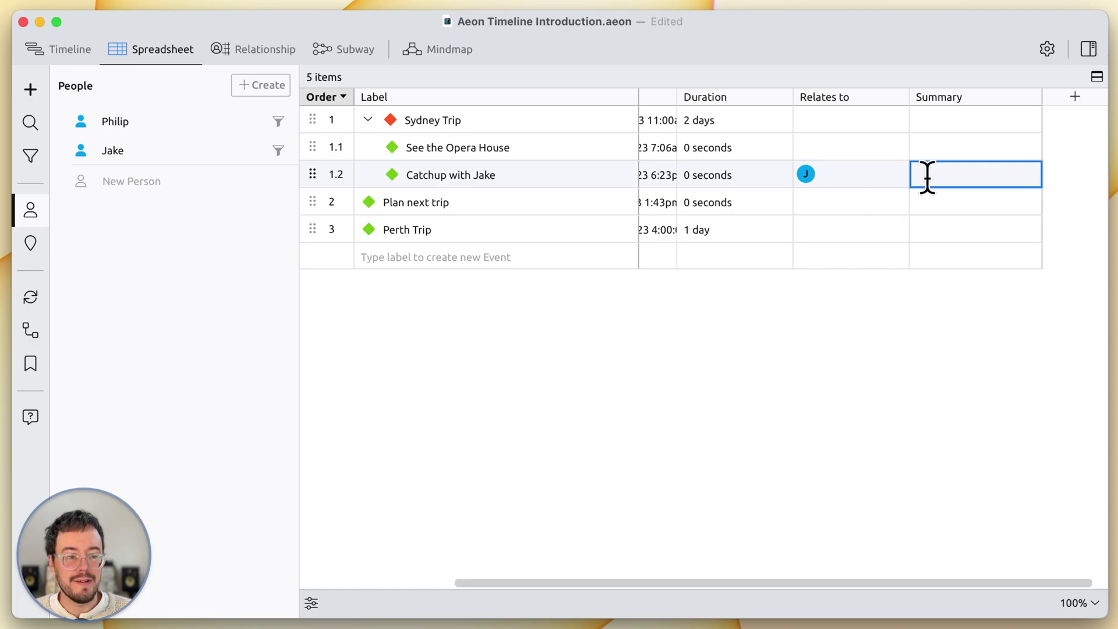
pyautogui.write('G')
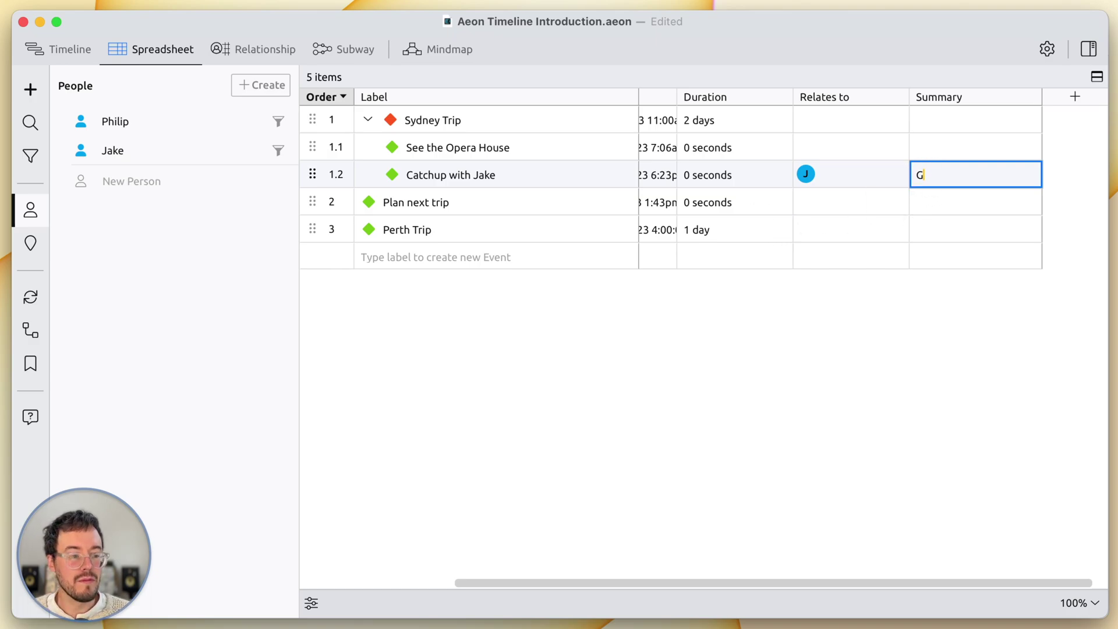
pyautogui.write('o to that cafe')
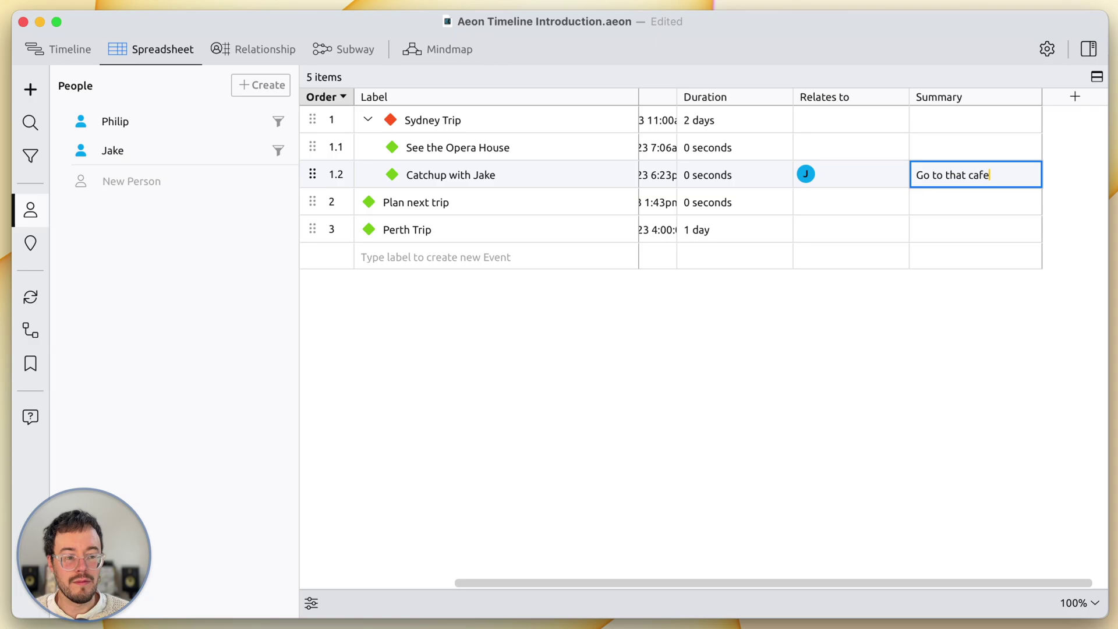
pyautogui.press('Return')
pyautogui.press('Escape')
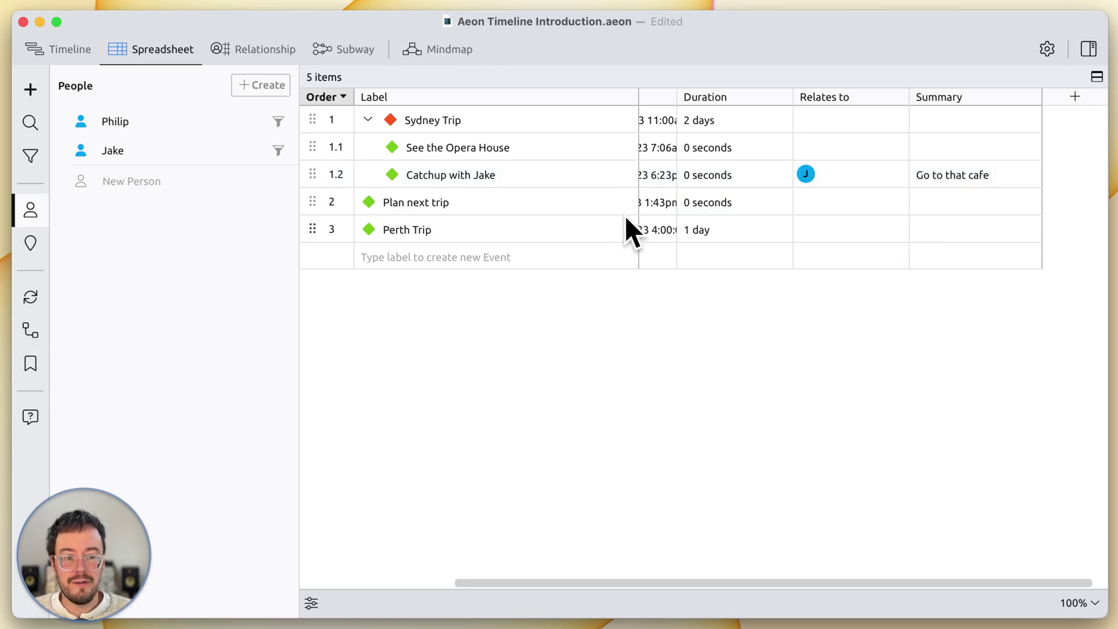
# Step: Show Catchup with Jake's summary and tags section in the inspector
pyautogui.click(841, 145)
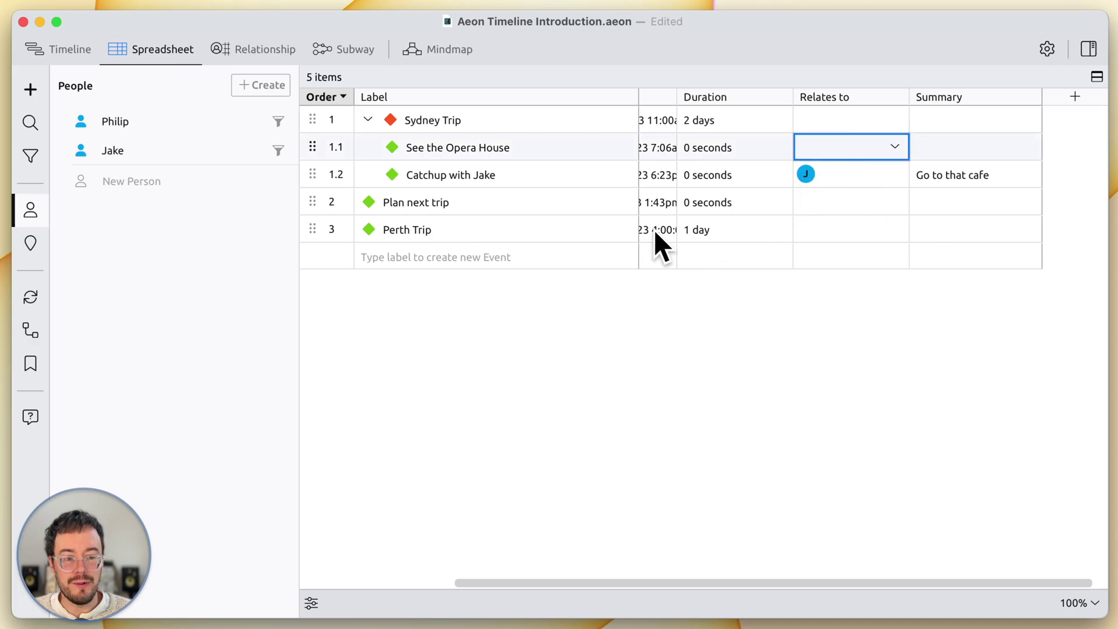
pyautogui.click(717, 204)
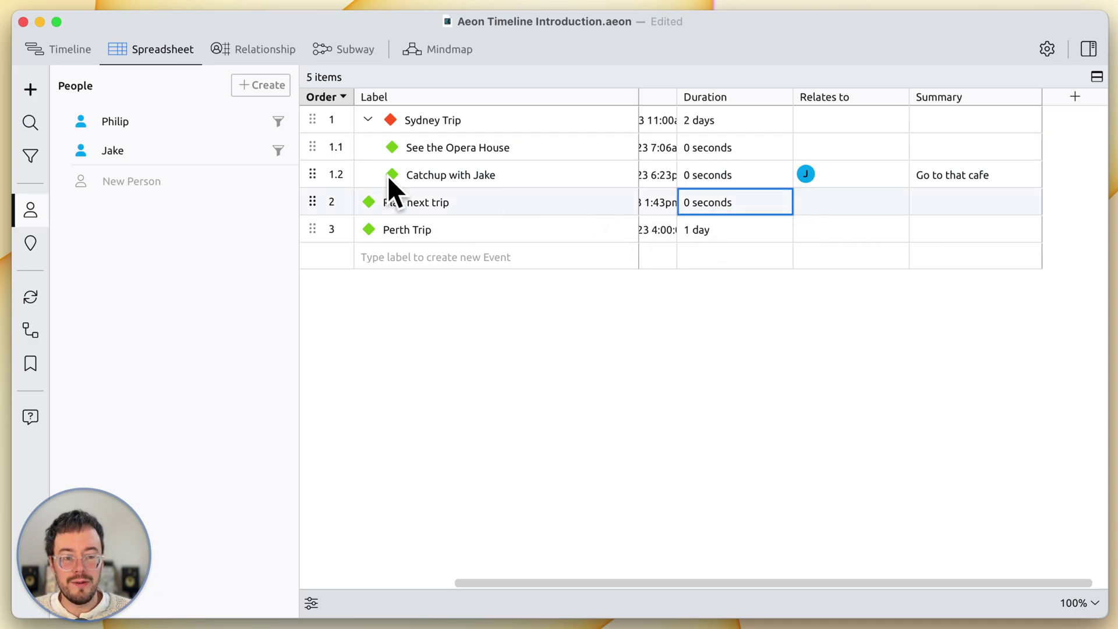
pyautogui.click(311, 173)
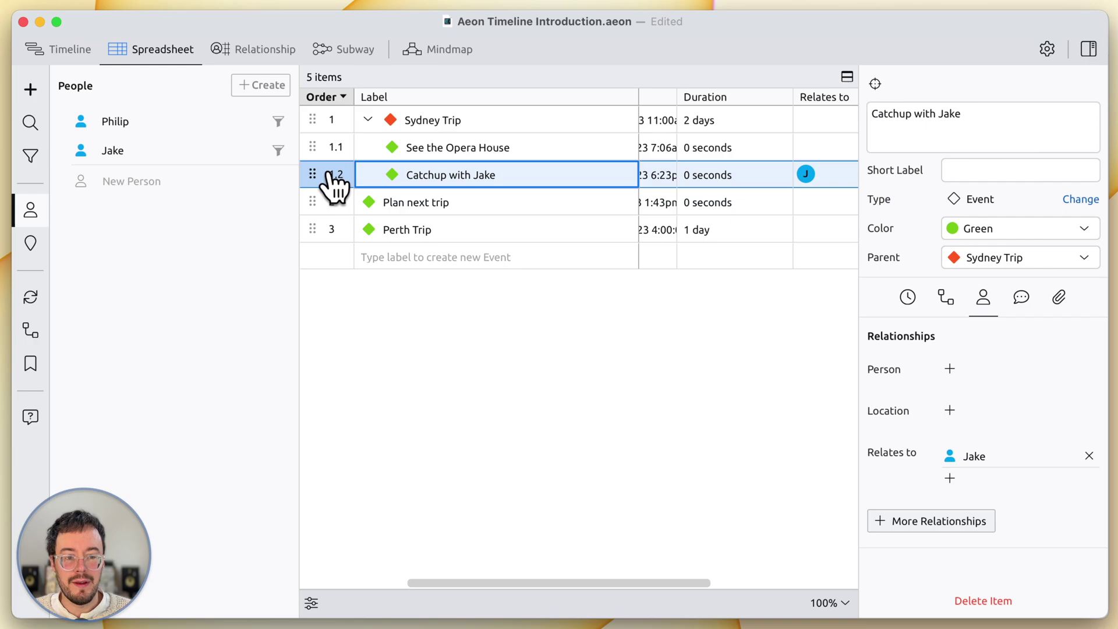
pyautogui.hscroll(5, 448, 189)
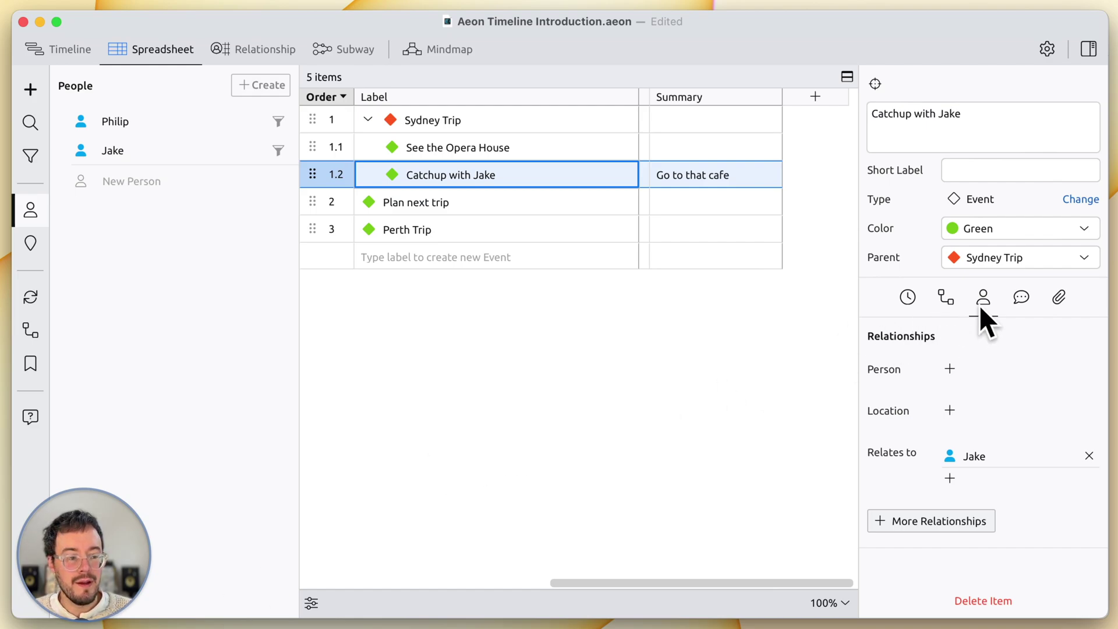
pyautogui.click(1019, 298)
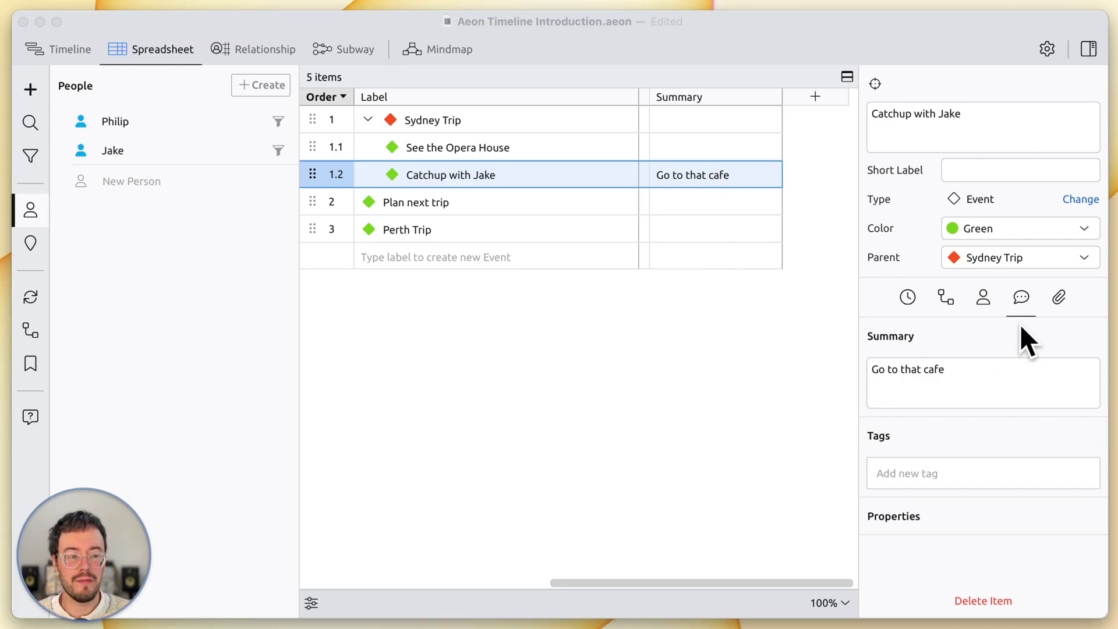
# Step: Link a web image by pasted URL to the Catchup with Jake event's attachments
pyautogui.click(1059, 299)
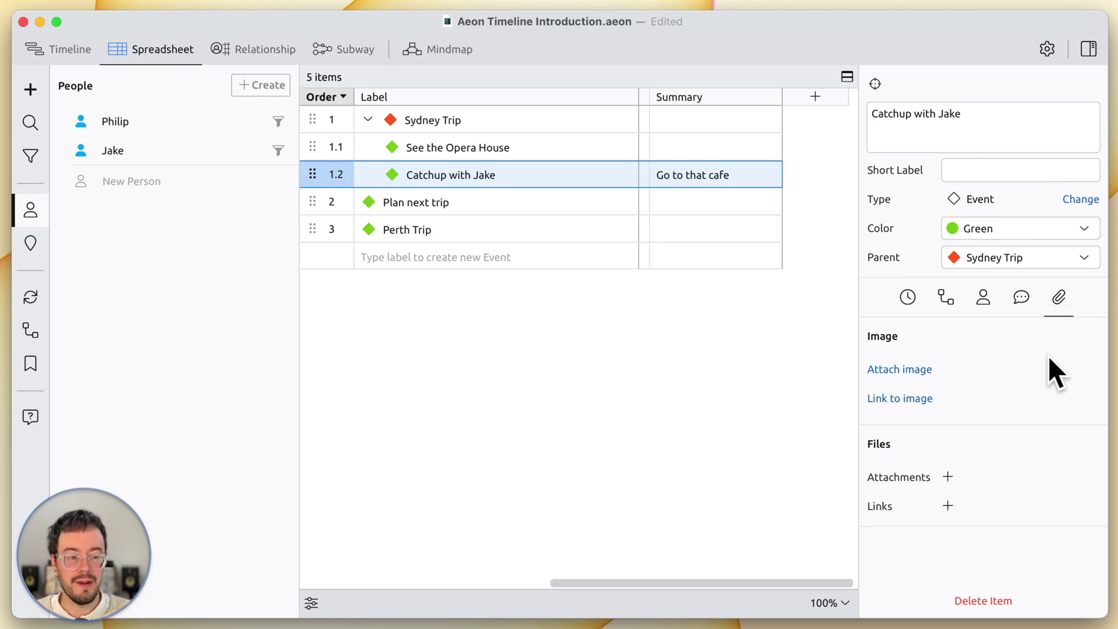
pyautogui.click(905, 399)
pyautogui.press('super+v')
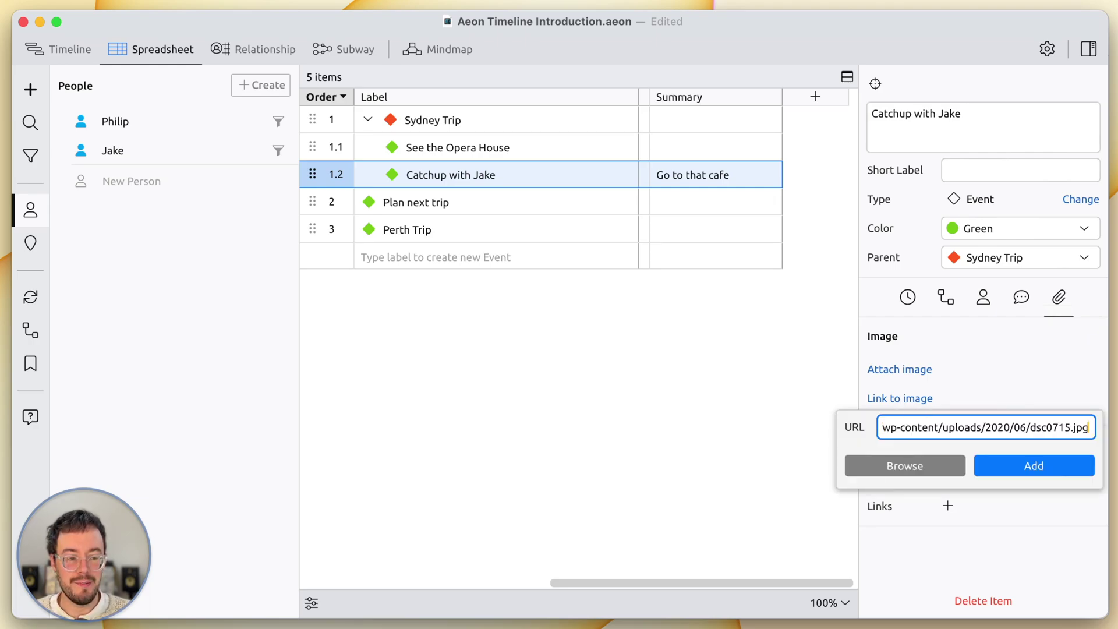
pyautogui.click(996, 472)
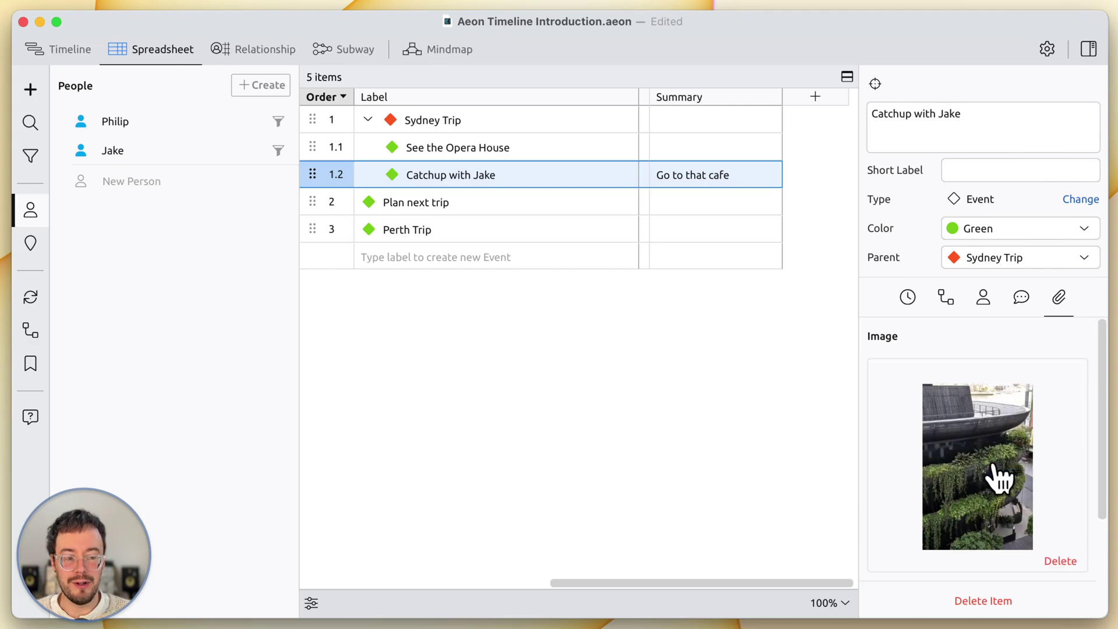